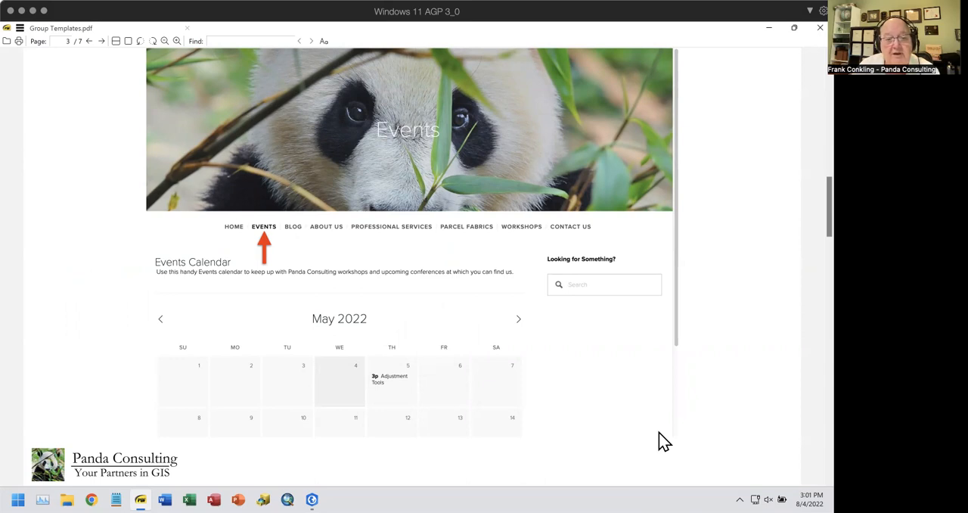
# Page through the Group Templates.pdf slides covering the website's workshops and the YouTube channel
pyautogui.scroll(-1, 663, 441)
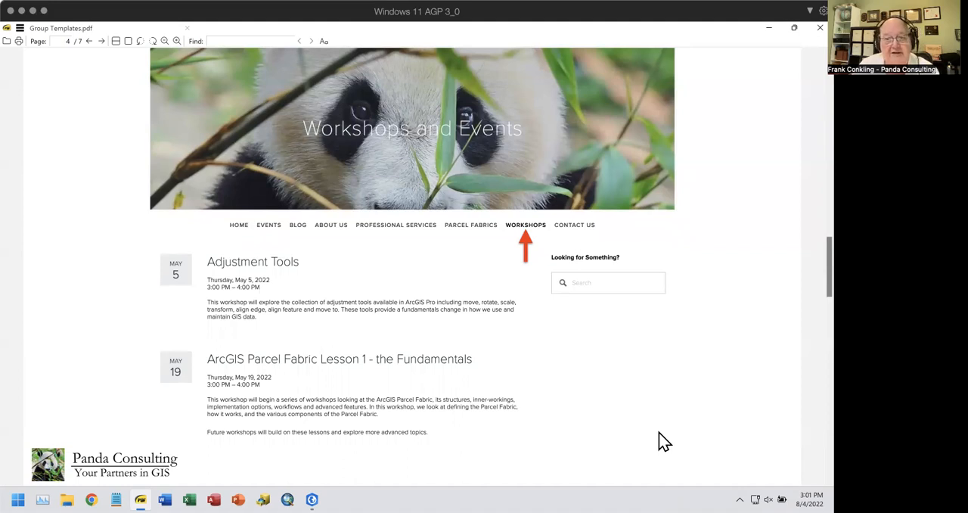
pyautogui.scroll(-3, 658, 440)
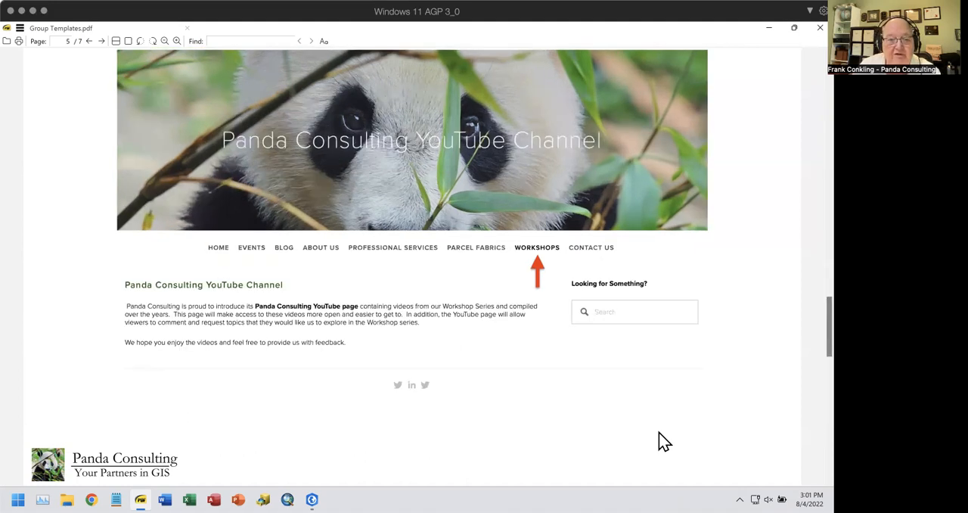
pyautogui.scroll(-3, 658, 441)
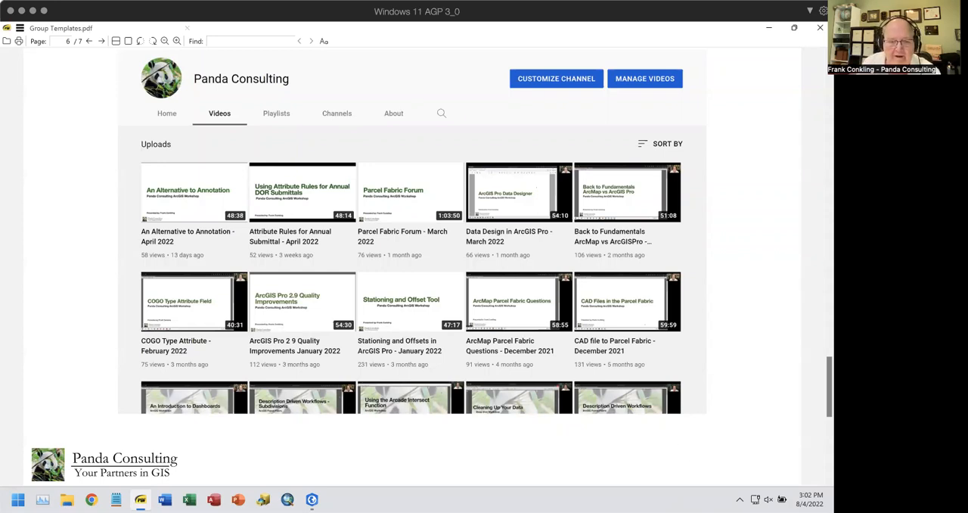
# Switch to ArcGIS Pro, enable editing for the feature templates and check which map layers are editable
pyautogui.moveTo(311, 499)
pyautogui.click(360, 420)
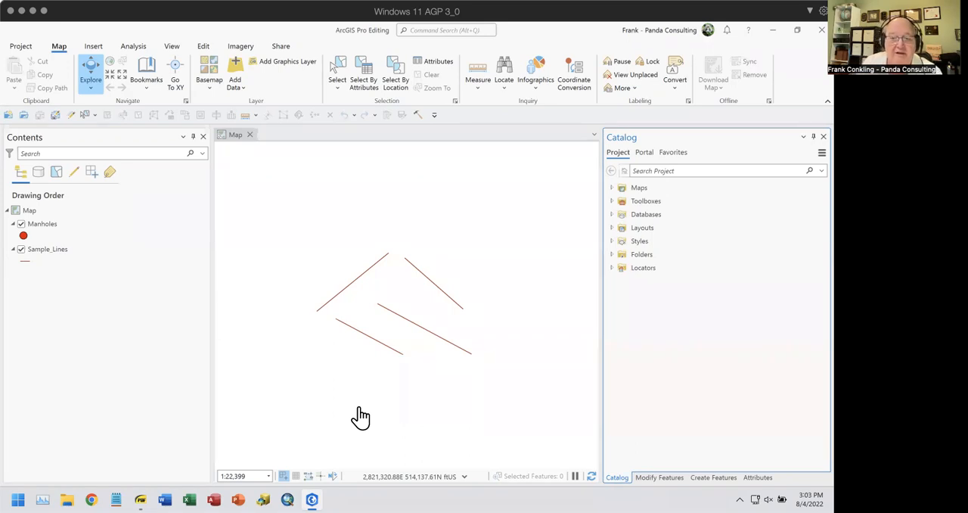
pyautogui.click(713, 477)
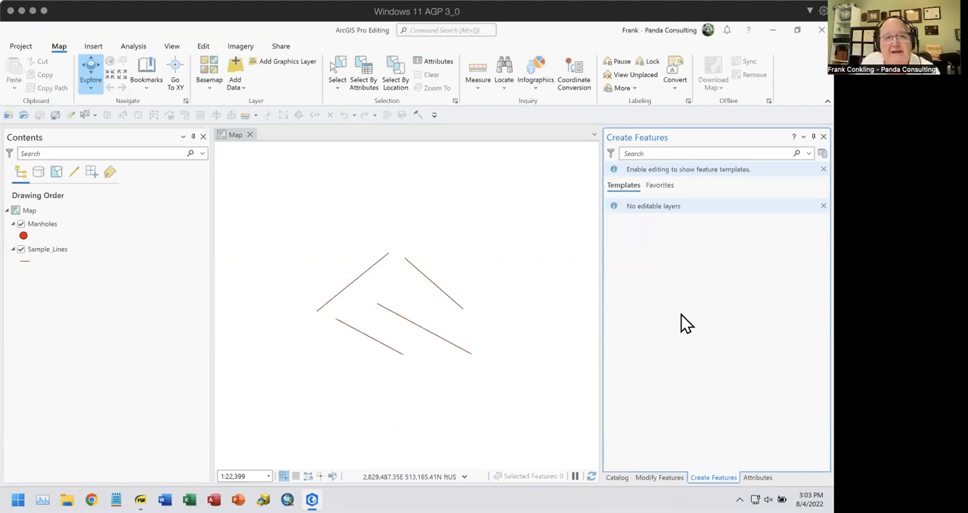
pyautogui.click(70, 115)
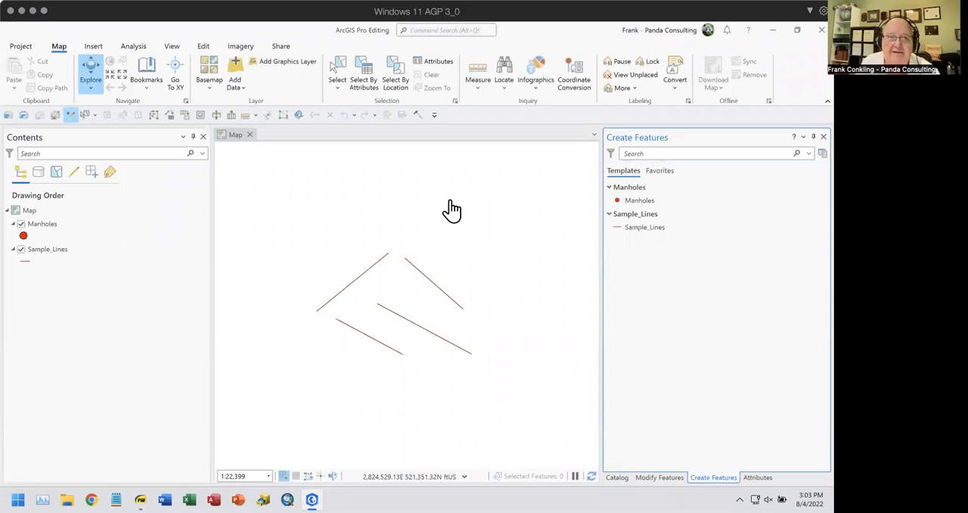
pyautogui.click(70, 175)
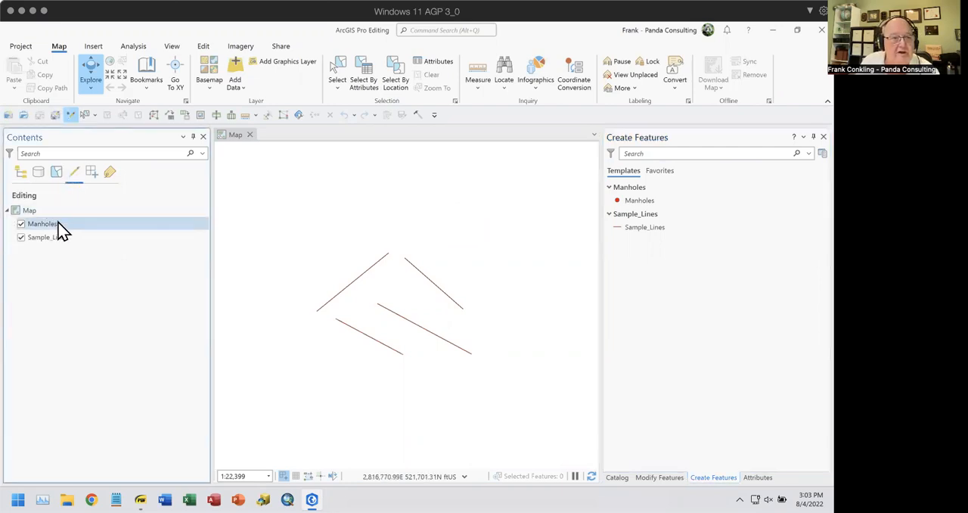
pyautogui.click(21, 172)
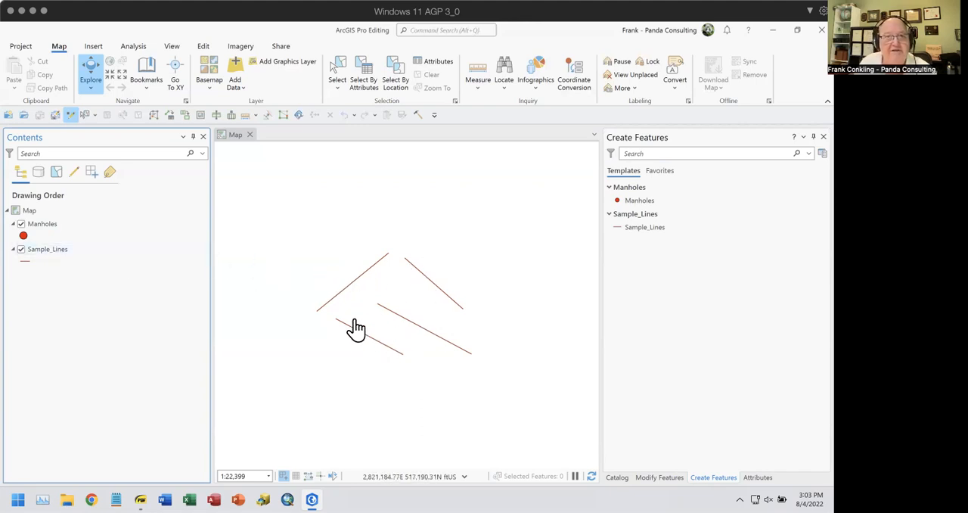
# Select all the Sample_Lines features on the map and examine the LineType attribute of the individual lines
pyautogui.click(339, 72)
pyautogui.moveTo(331, 234); pyautogui.dragTo(458, 369)
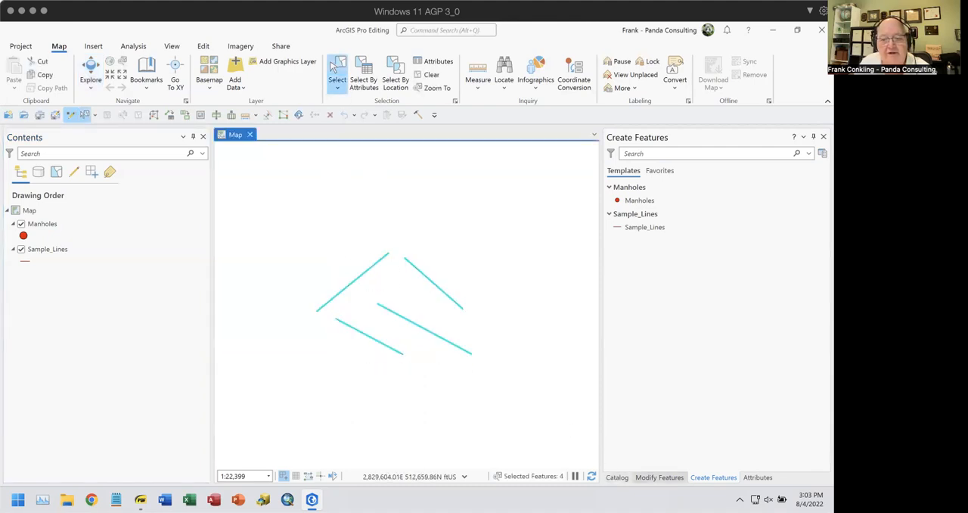
pyautogui.click(758, 477)
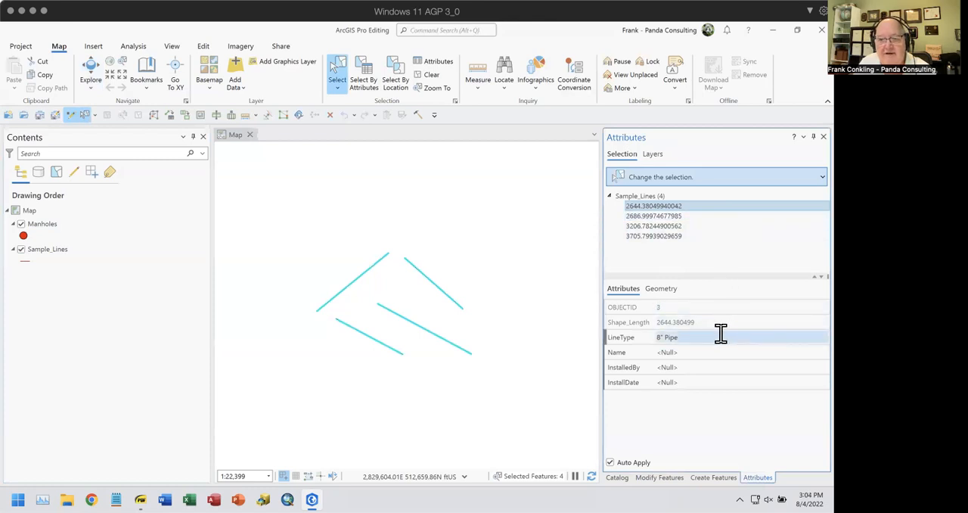
pyautogui.click(651, 215)
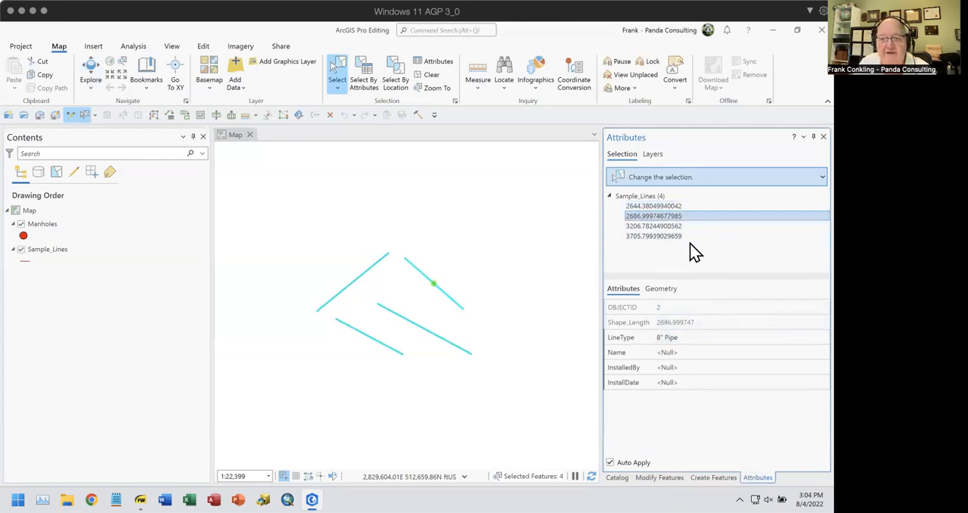
pyautogui.click(666, 226)
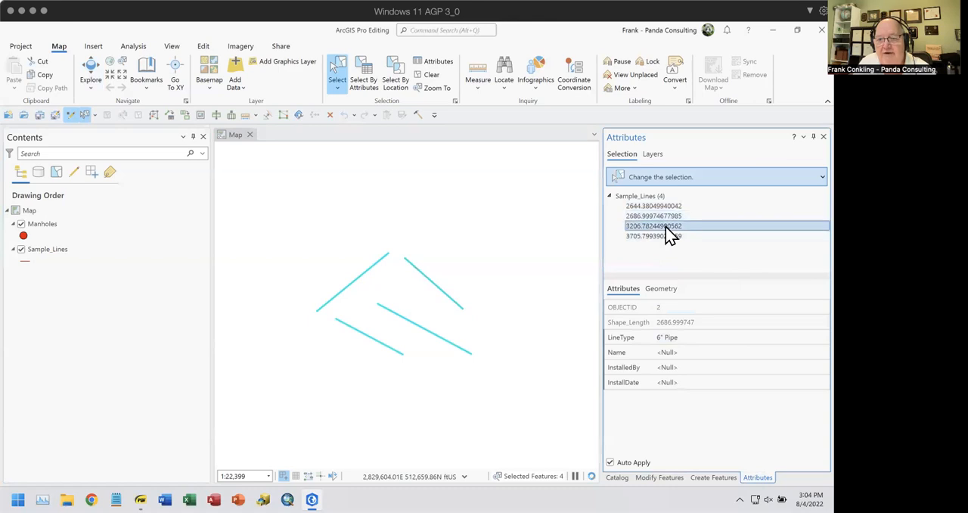
pyautogui.keyDown('ctrl'); pyautogui.click(672, 217); pyautogui.keyUp('ctrl')
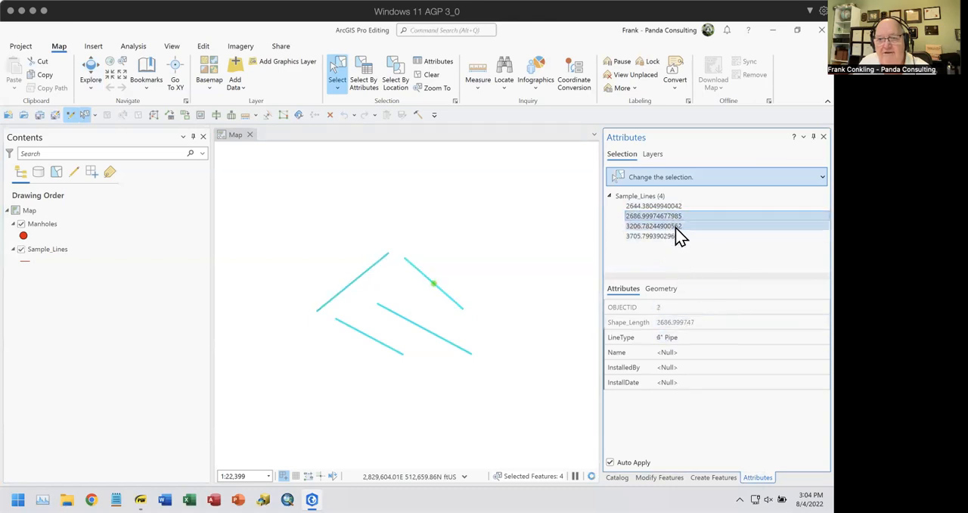
pyautogui.click(660, 236)
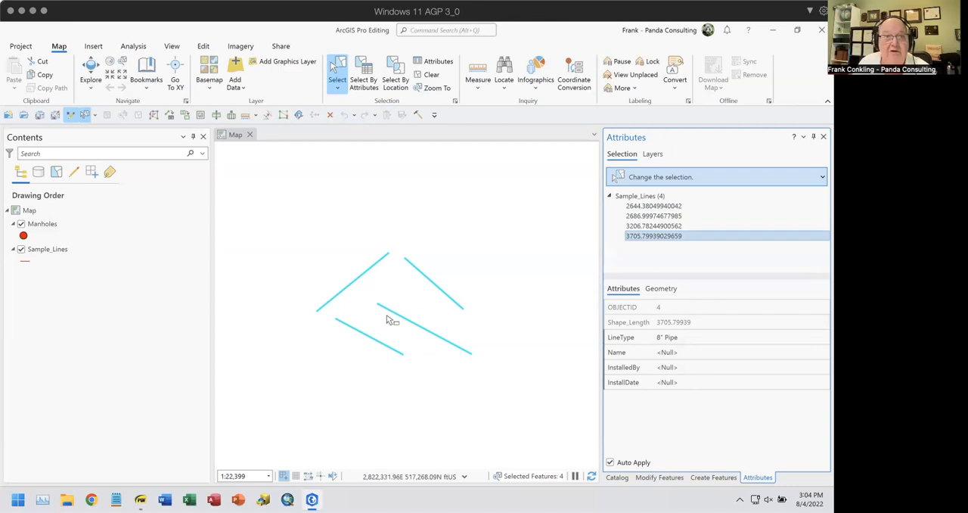
# Symbolize the Sample_Lines layer by Unique Values using the LineType field
pyautogui.click(50, 252)
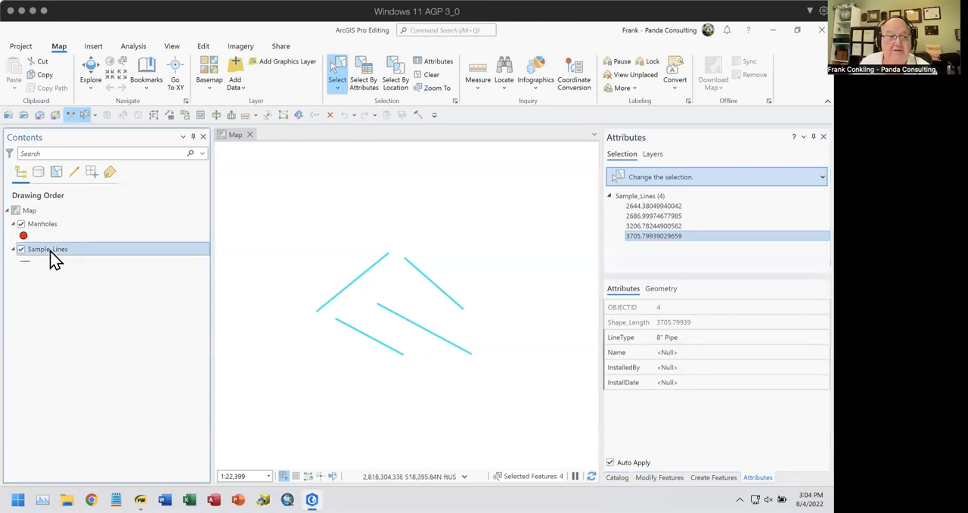
pyautogui.rightClick(51, 256)
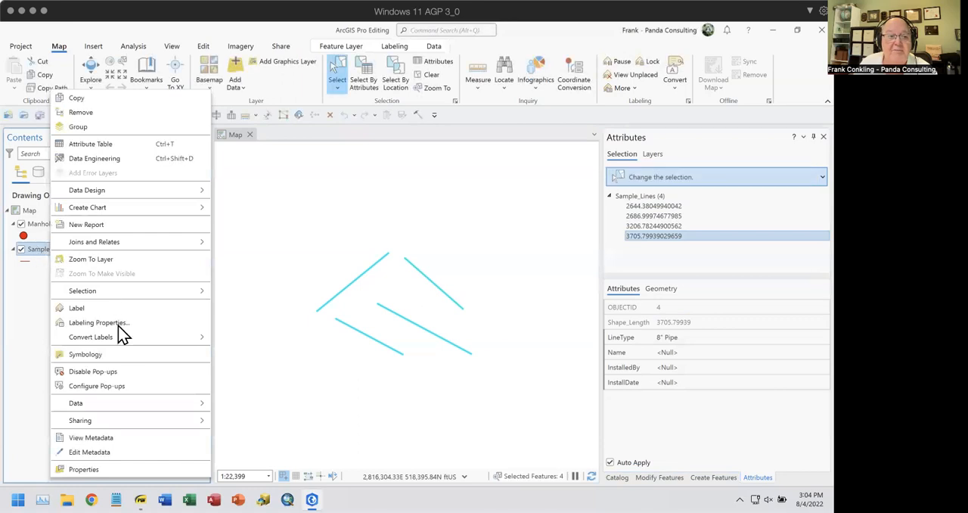
pyautogui.click(100, 355)
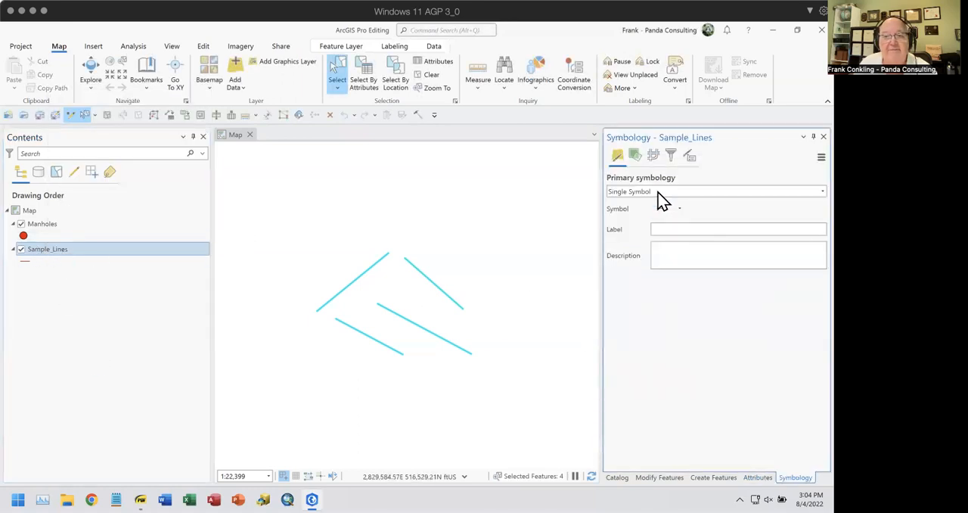
pyautogui.click(659, 194)
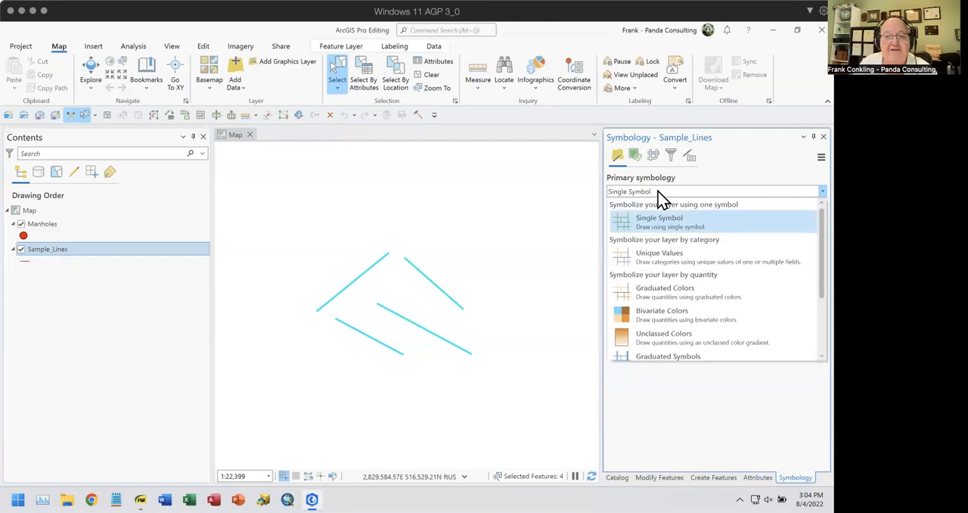
pyautogui.click(663, 259)
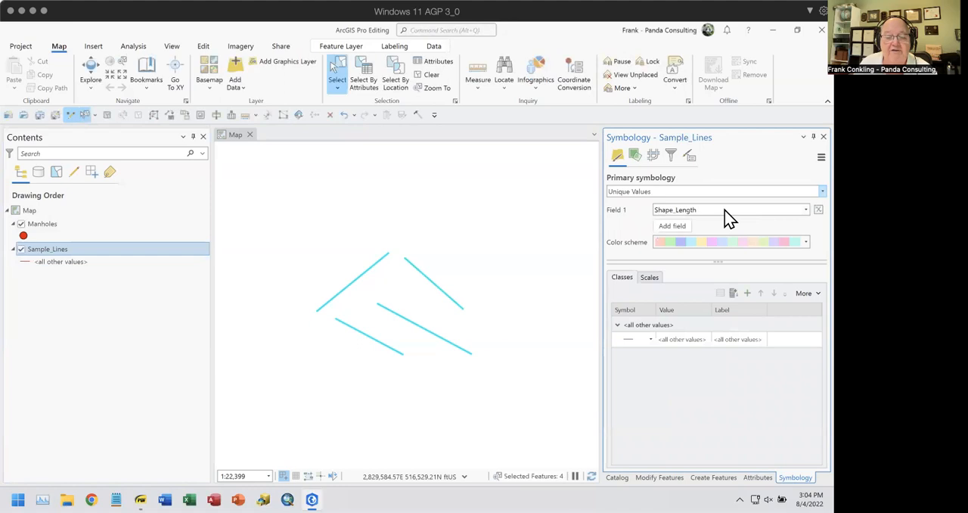
pyautogui.click(725, 210)
pyautogui.click(680, 235)
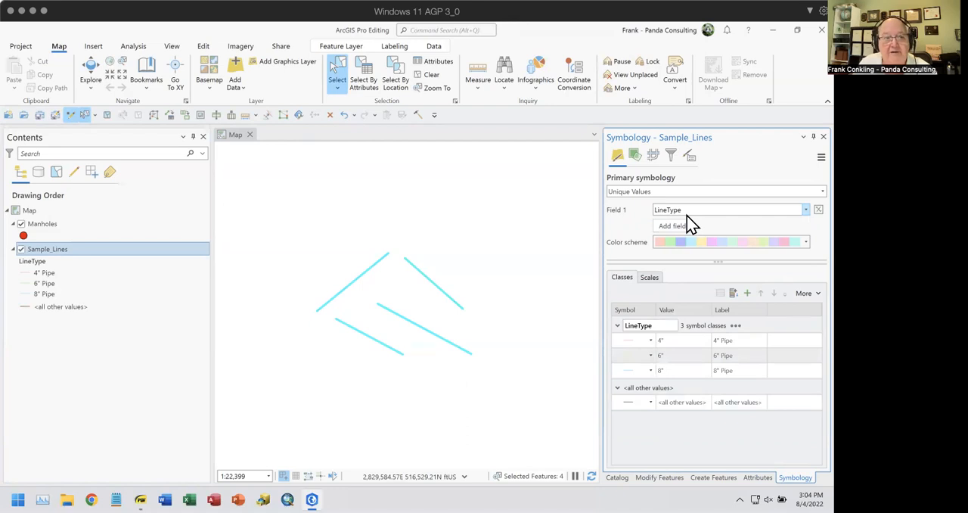
# Open the Sample_Lines field design and examine the domain and default value assigned to the LineType field
pyautogui.rightClick(51, 251)
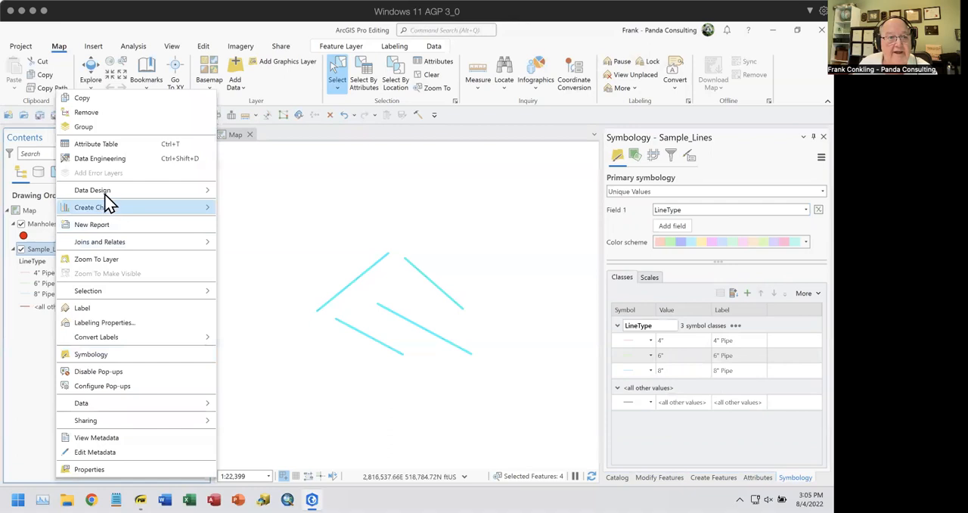
pyautogui.moveTo(115, 193)
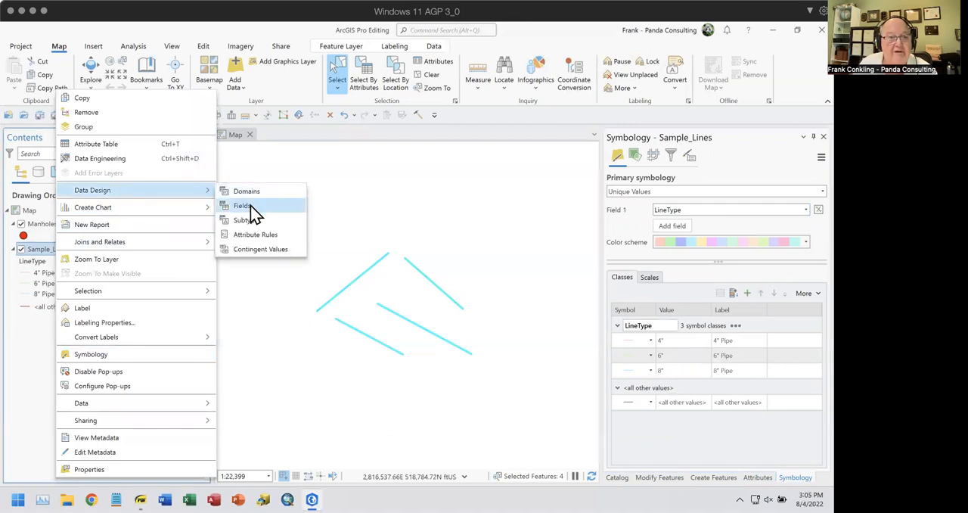
pyautogui.click(255, 209)
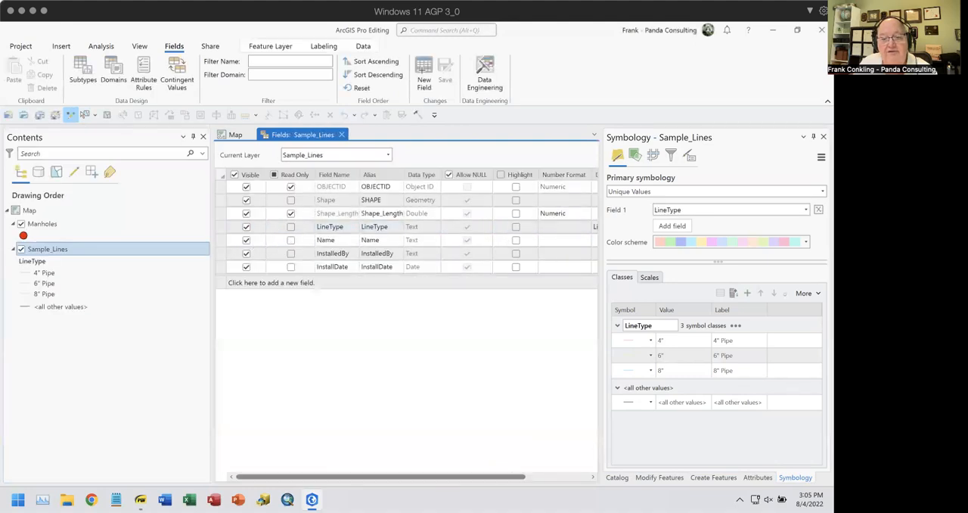
pyautogui.hscroll(3, 541, 272)
pyautogui.click(549, 226)
pyautogui.click(550, 230)
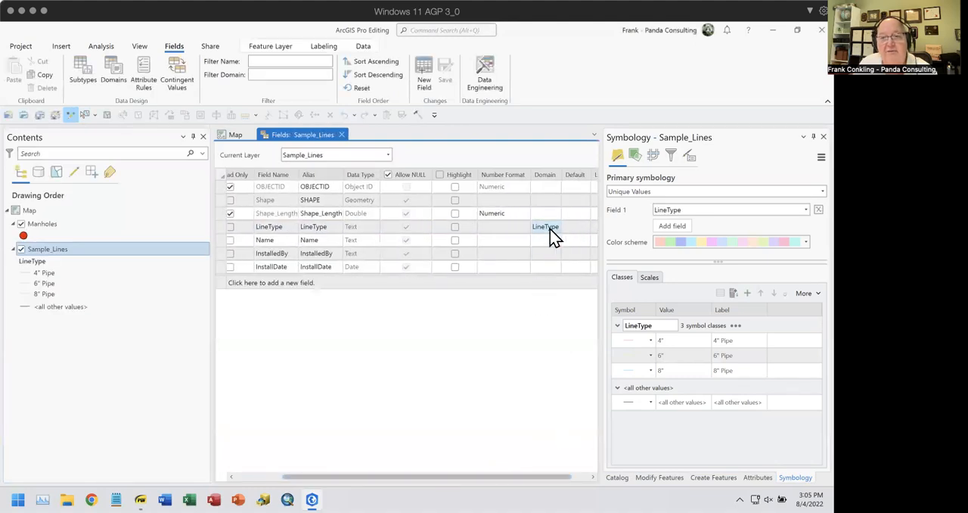
pyautogui.click(578, 230)
pyautogui.click(578, 229)
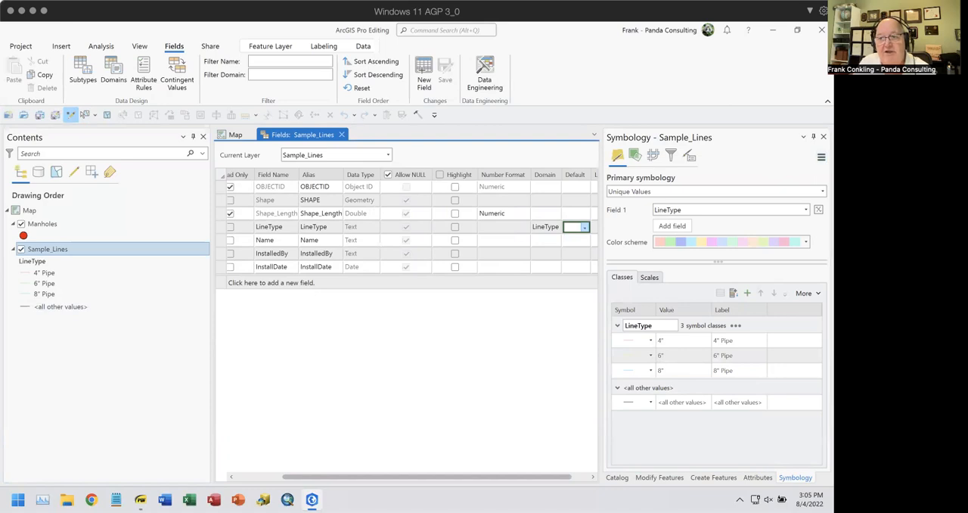
pyautogui.click(821, 158)
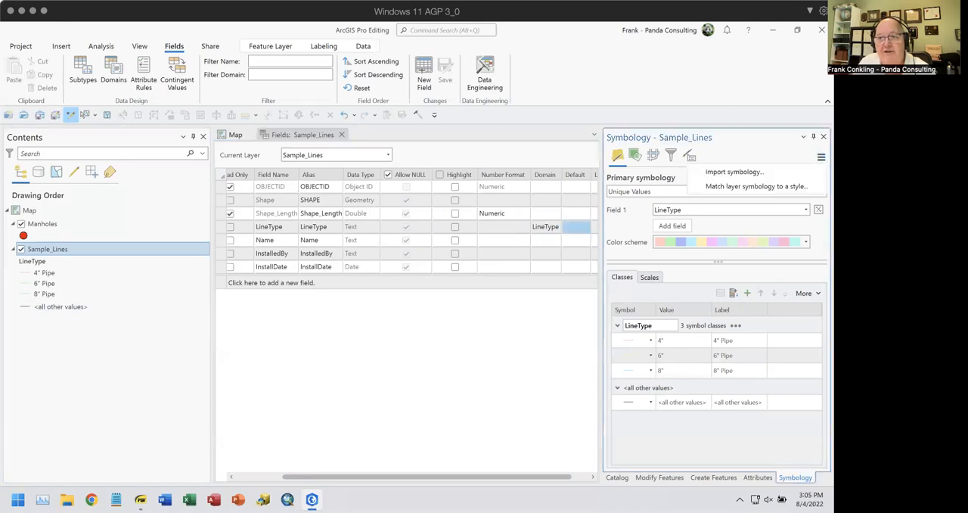
pyautogui.click(776, 149)
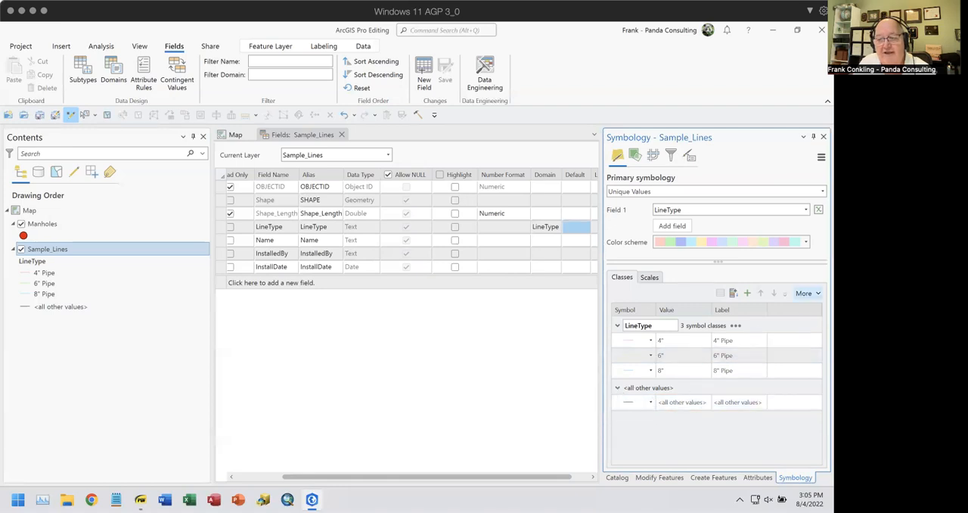
pyautogui.click(806, 293)
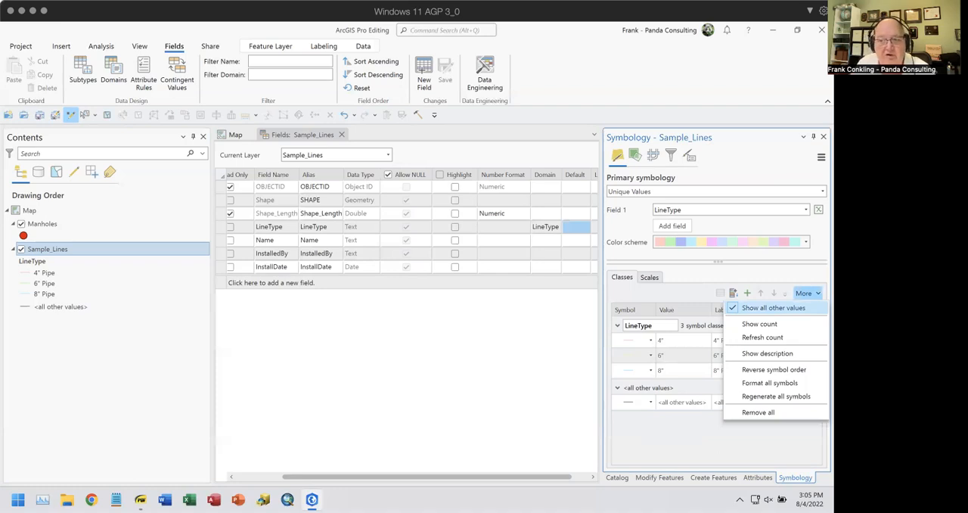
pyautogui.click(737, 281)
pyautogui.click(47, 255)
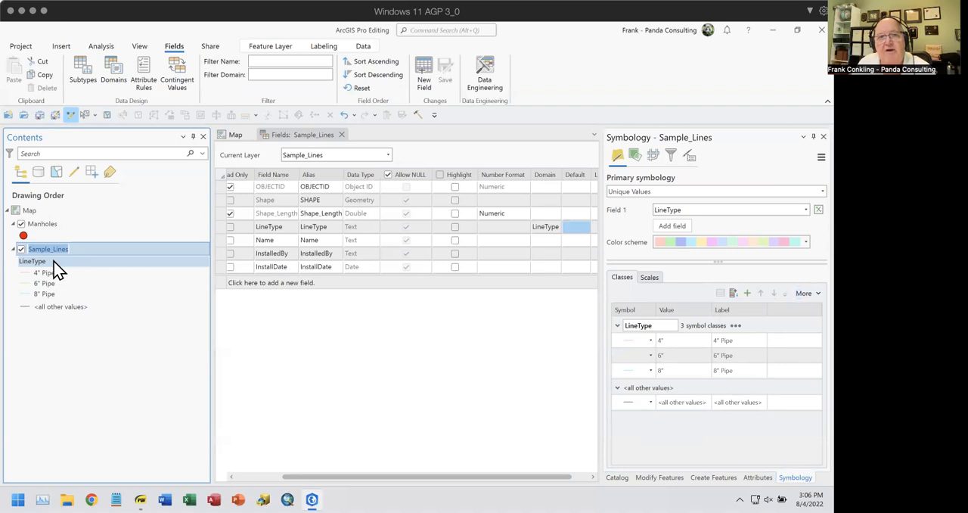
# Close the Sample_Lines fields view and clear the map selection
pyautogui.click(341, 135)
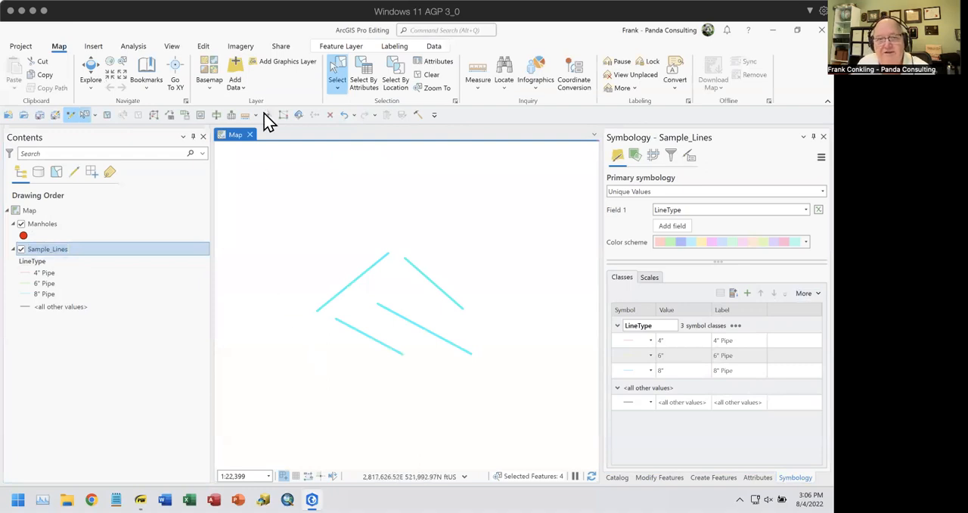
pyautogui.click(428, 75)
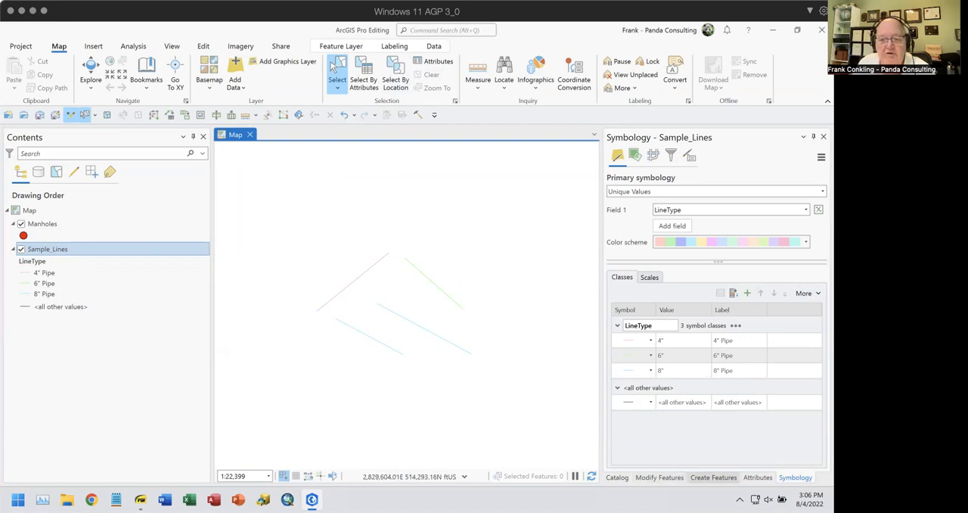
# Open the template manager and bring up the properties of the 4" Pipe template under Sample_Lines
pyautogui.click(713, 477)
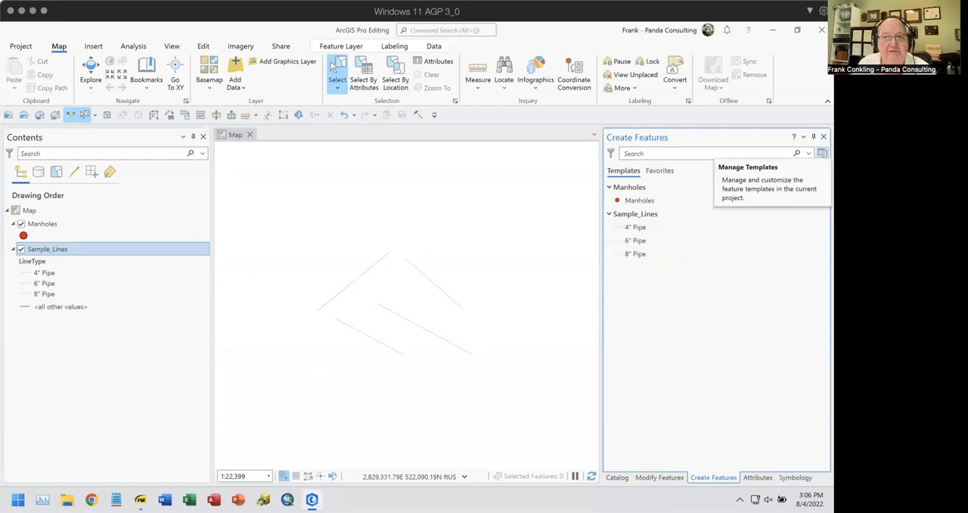
pyautogui.click(822, 153)
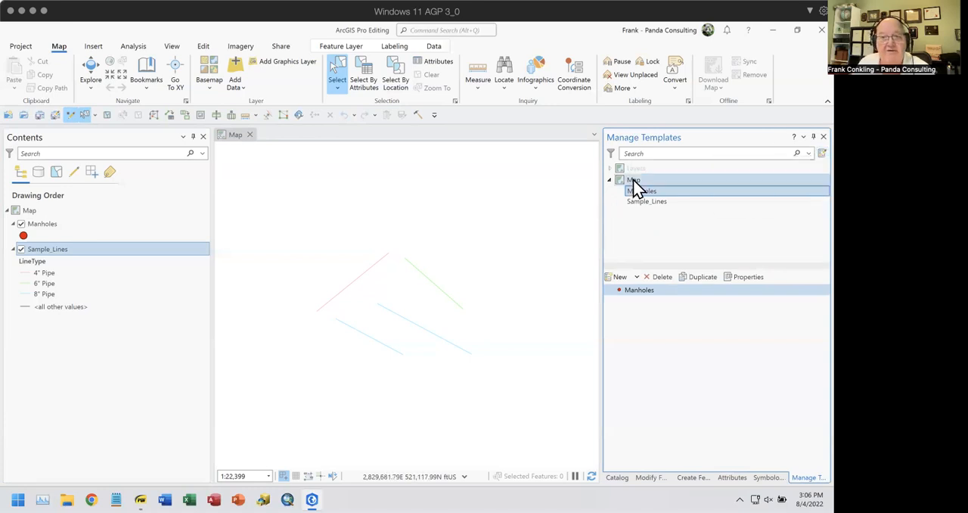
pyautogui.click(649, 203)
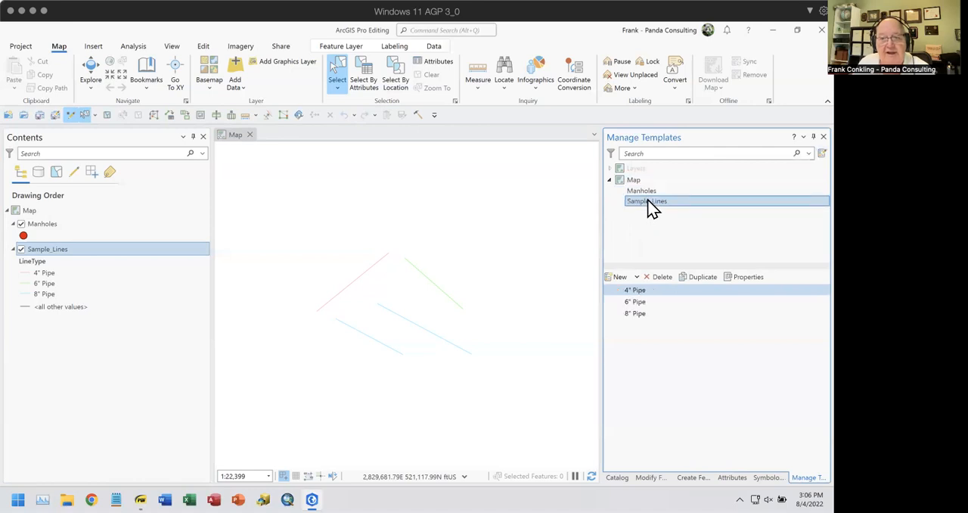
pyautogui.click(652, 290)
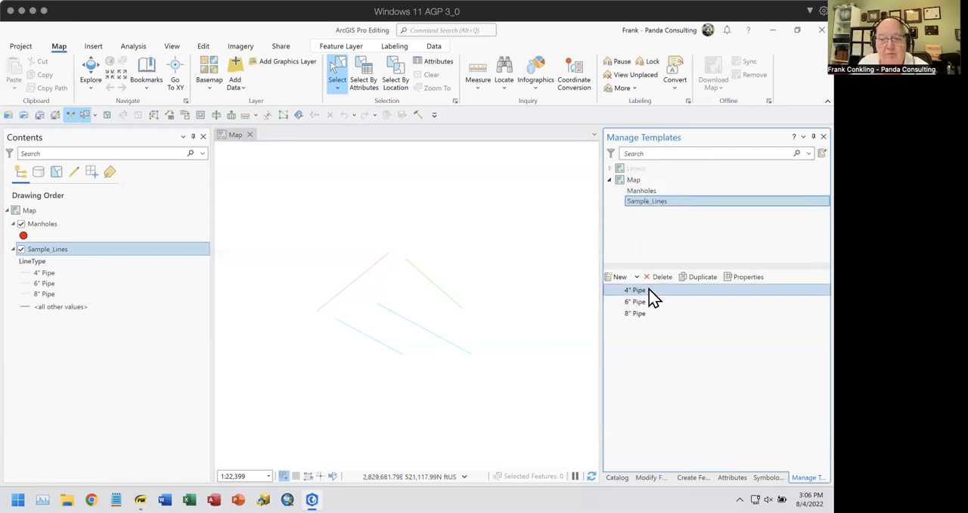
pyautogui.click(740, 277)
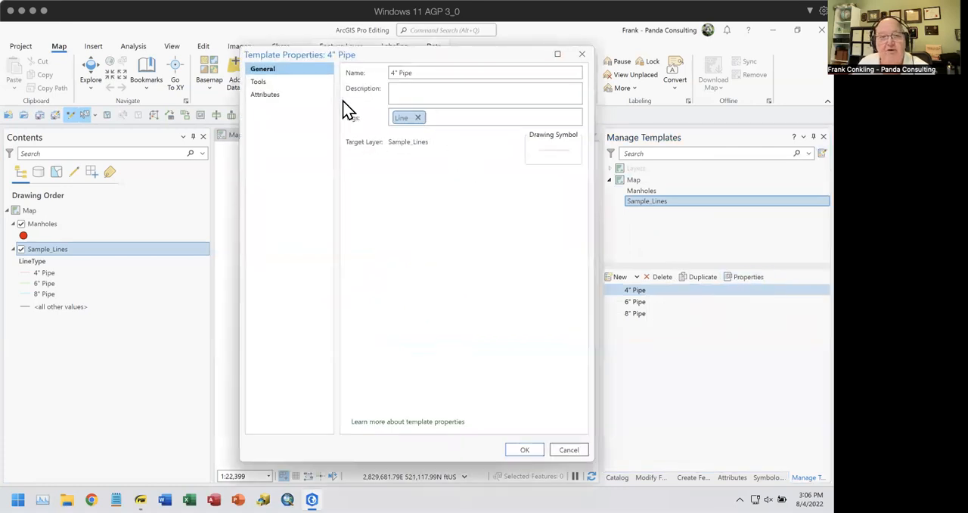
pyautogui.click(422, 72)
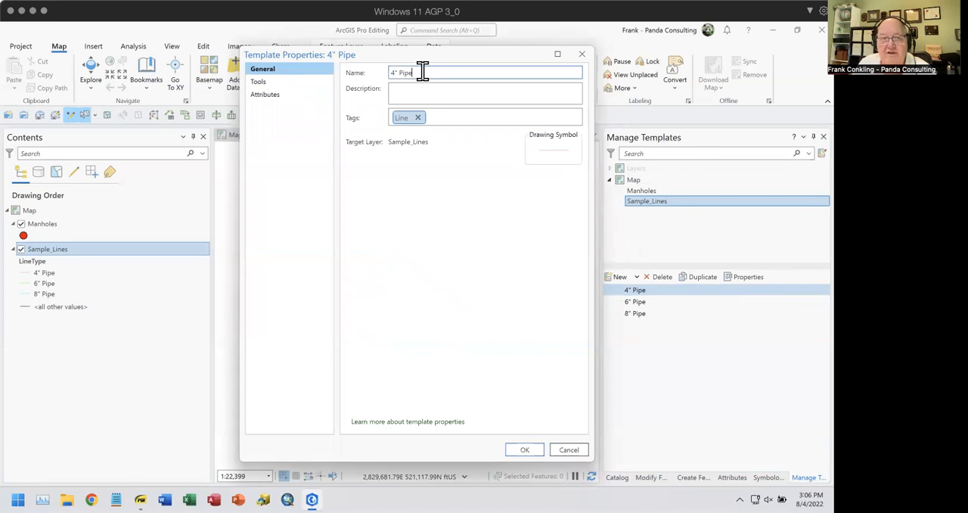
# Disable the Right Angle Line, Split and Radial Line tools for the 4" Pipe template and make Two-Point Line its default tool
pyautogui.click(259, 82)
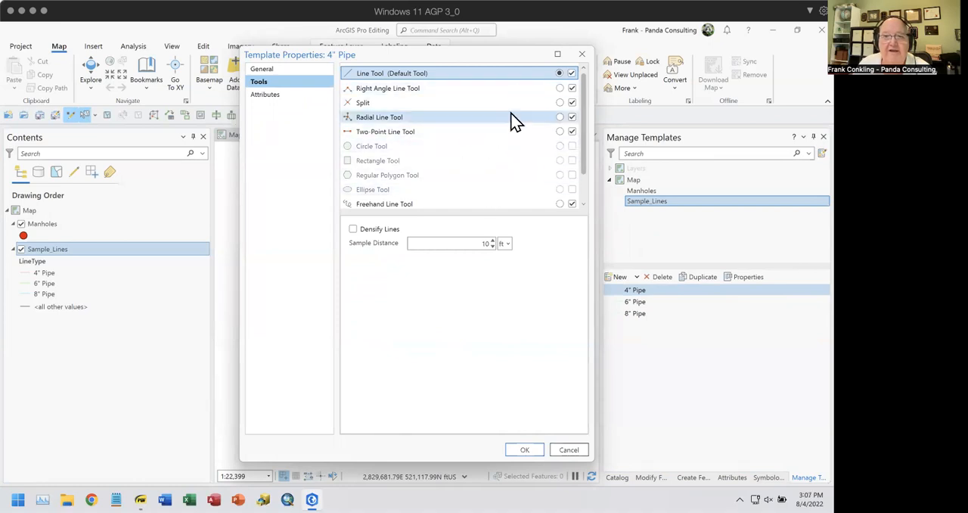
pyautogui.click(572, 88)
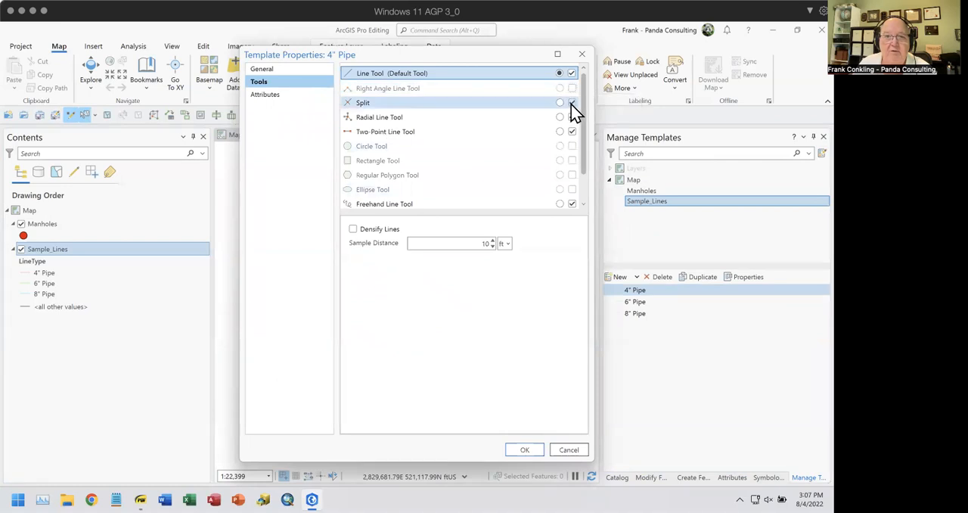
pyautogui.click(573, 103)
pyautogui.click(571, 118)
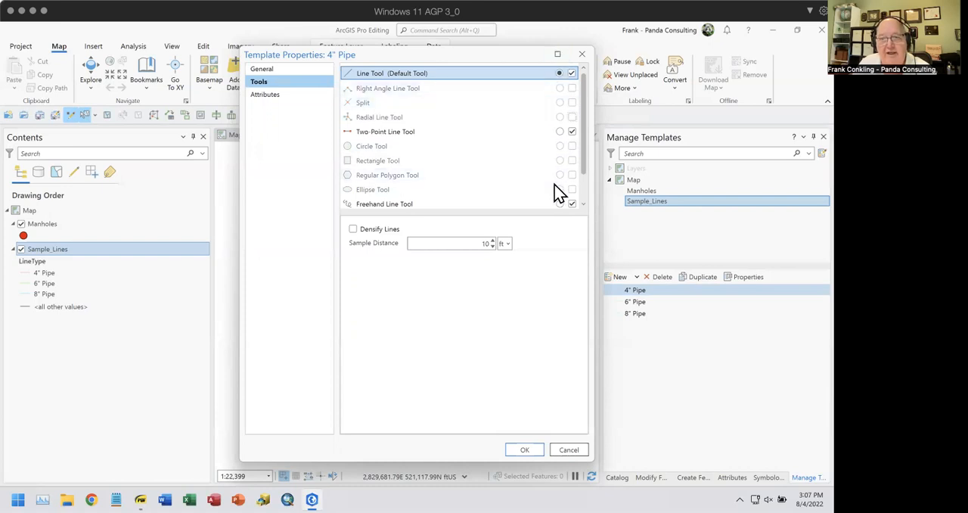
pyautogui.click(559, 131)
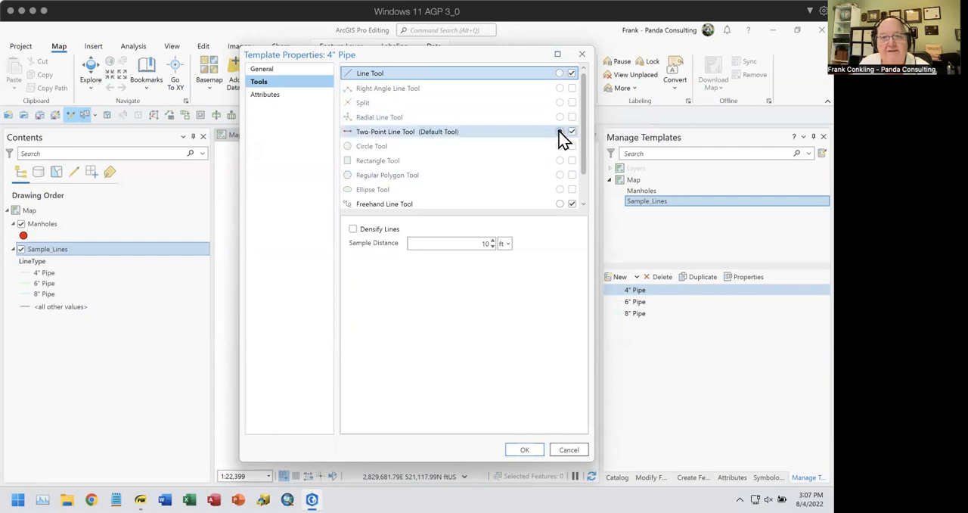
pyautogui.click(559, 73)
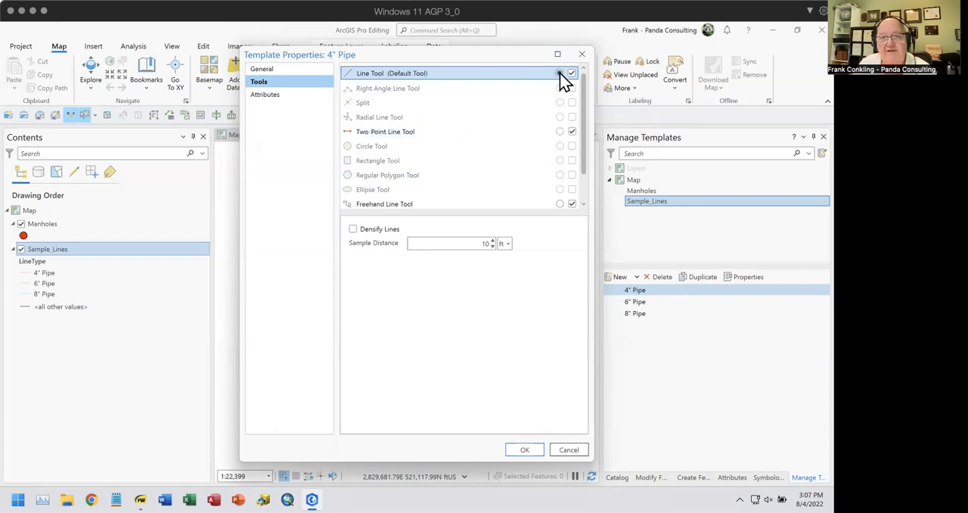
pyautogui.click(559, 131)
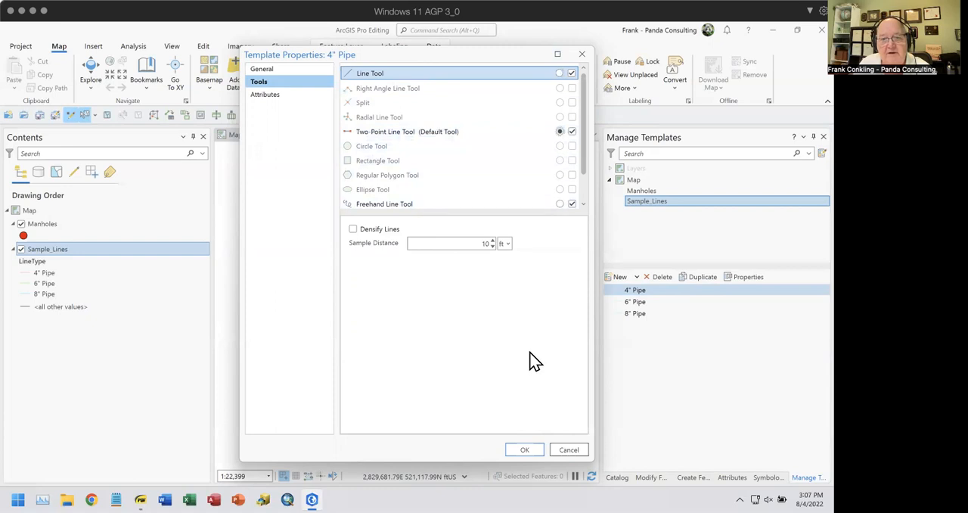
pyautogui.click(524, 450)
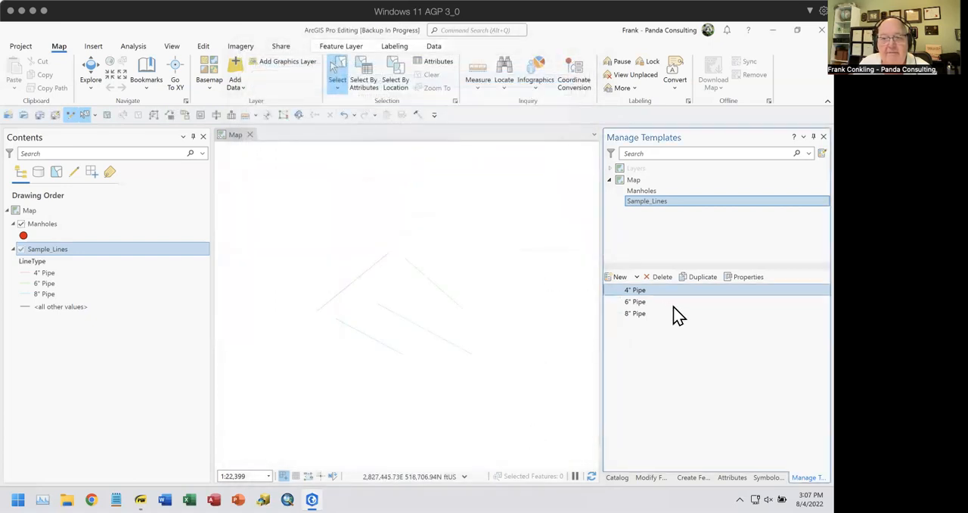
# Disable the Right Angle Line, Split and Radial Line tools for the 6" Pipe template and make Two-Point Line its default tool
pyautogui.click(634, 301)
pyautogui.click(747, 278)
pyautogui.click(273, 81)
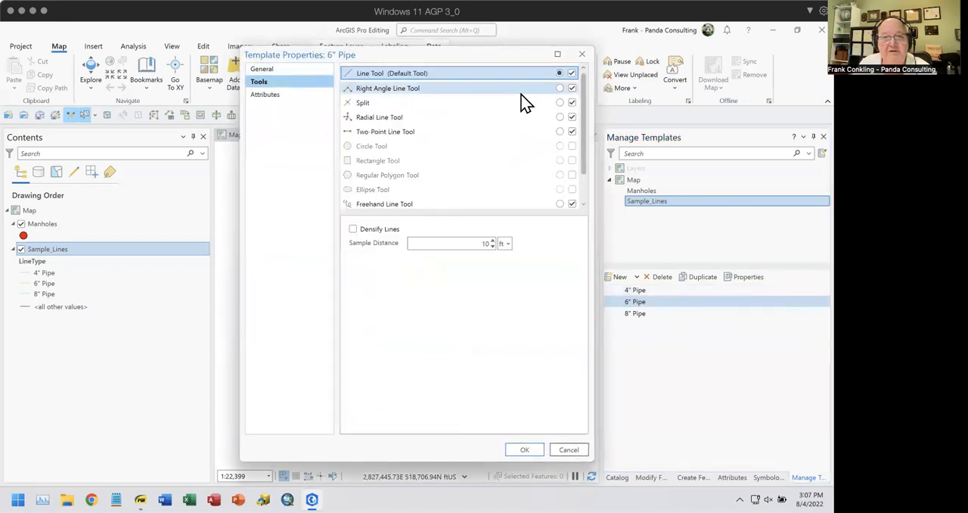
pyautogui.click(572, 87)
pyautogui.click(572, 102)
pyautogui.click(572, 117)
pyautogui.click(559, 132)
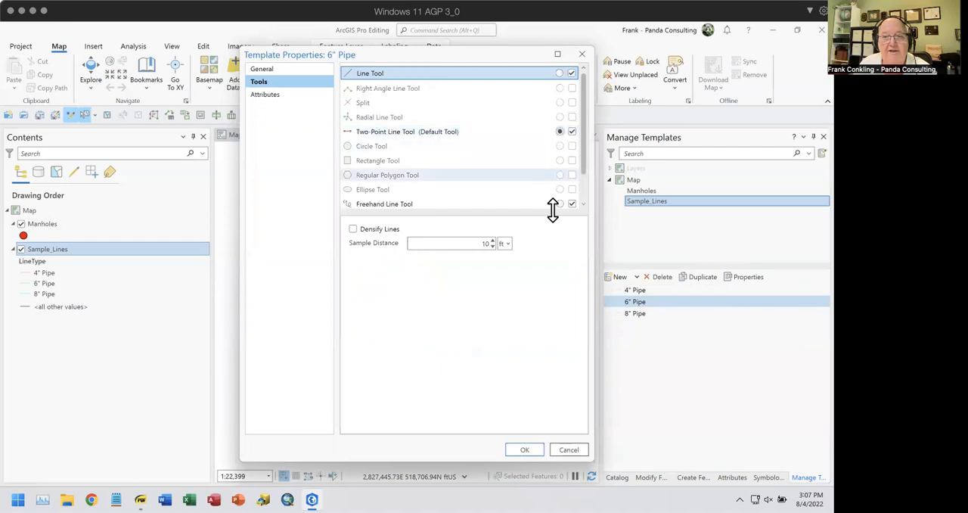
pyautogui.click(524, 449)
# Disable the Right Angle Line, Split and Radial Line tools for the 8" Pipe template and make Two-Point Line its default tool
pyautogui.keyDown('shift'); pyautogui.click(640, 315); pyautogui.keyUp('shift')
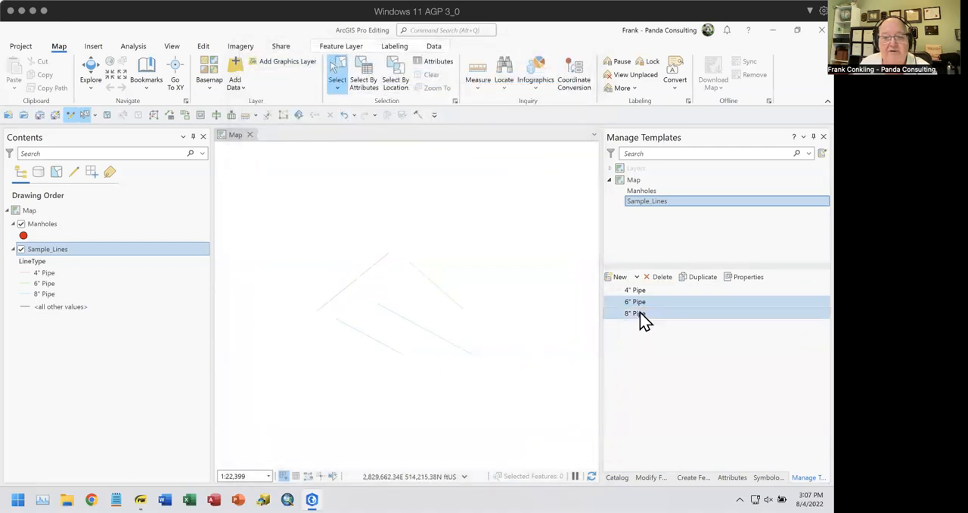
pyautogui.click(641, 315)
pyautogui.click(745, 278)
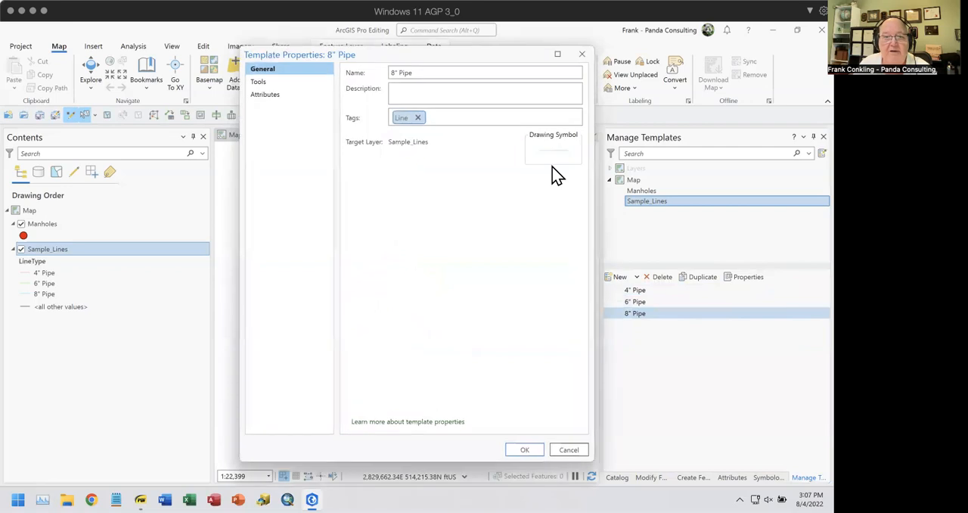
pyautogui.click(259, 82)
pyautogui.click(571, 88)
pyautogui.click(572, 103)
pyautogui.click(572, 116)
pyautogui.click(559, 131)
pyautogui.click(527, 450)
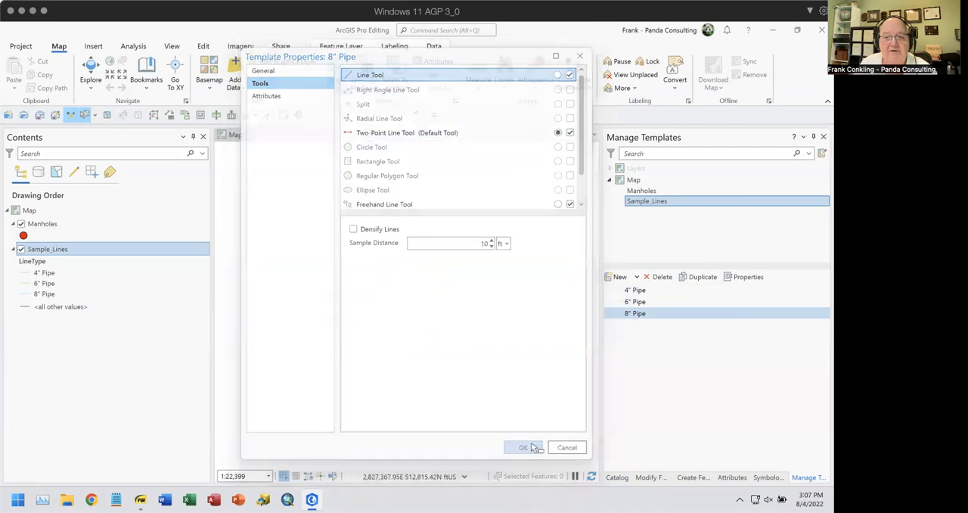
# Create a two-point 4" Pipe line about 2,605 ft long above the existing lines on the map and examine its attributes
pyautogui.keyDown('ctrl'); pyautogui.click(720, 291); pyautogui.keyUp('ctrl')
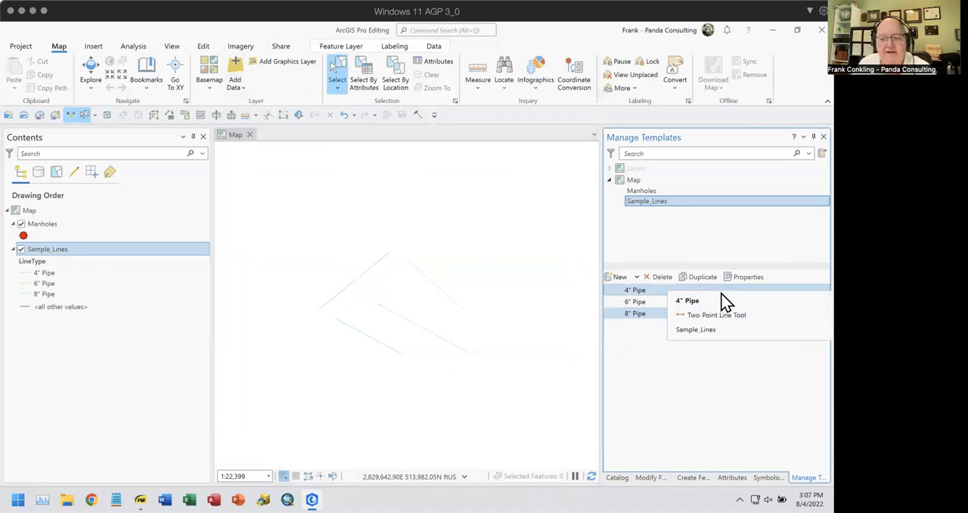
pyautogui.click(690, 478)
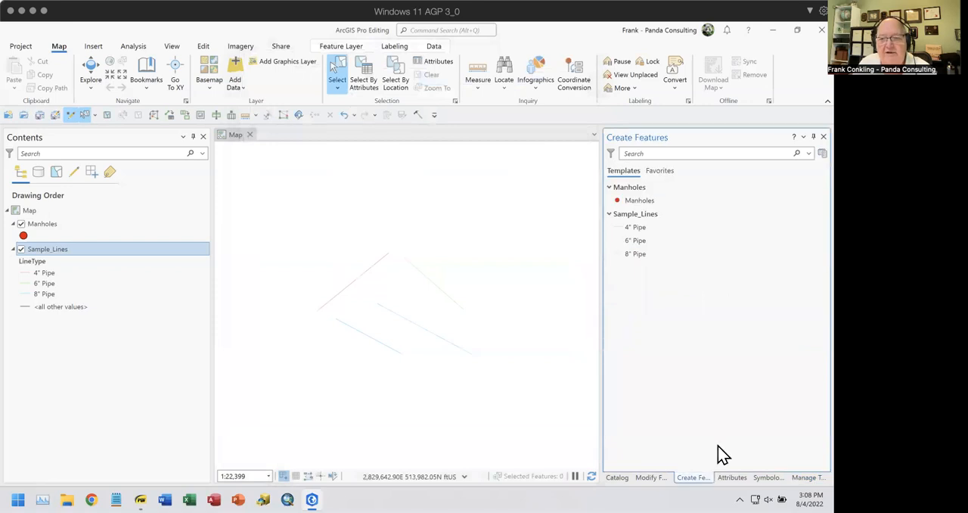
pyautogui.click(620, 230)
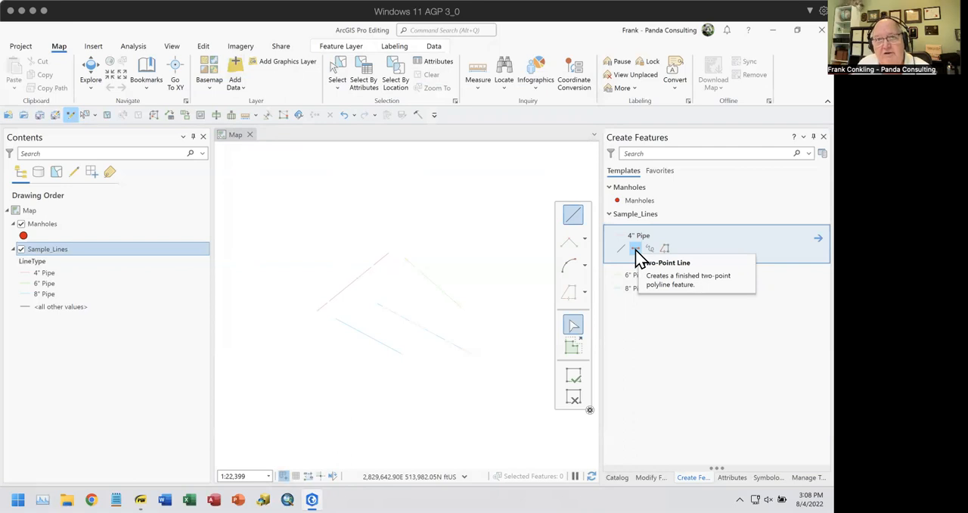
pyautogui.click(636, 248)
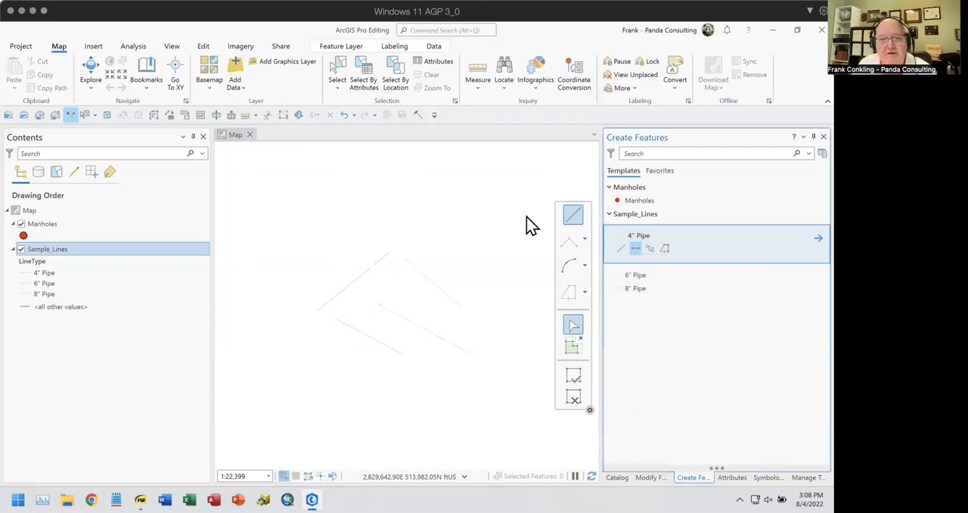
pyautogui.click(418, 220)
pyautogui.click(480, 179)
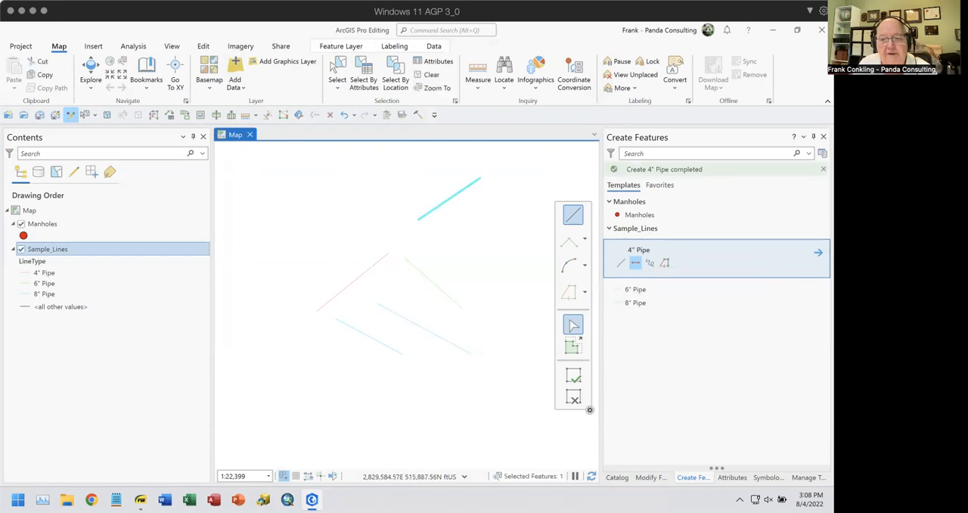
pyautogui.click(732, 478)
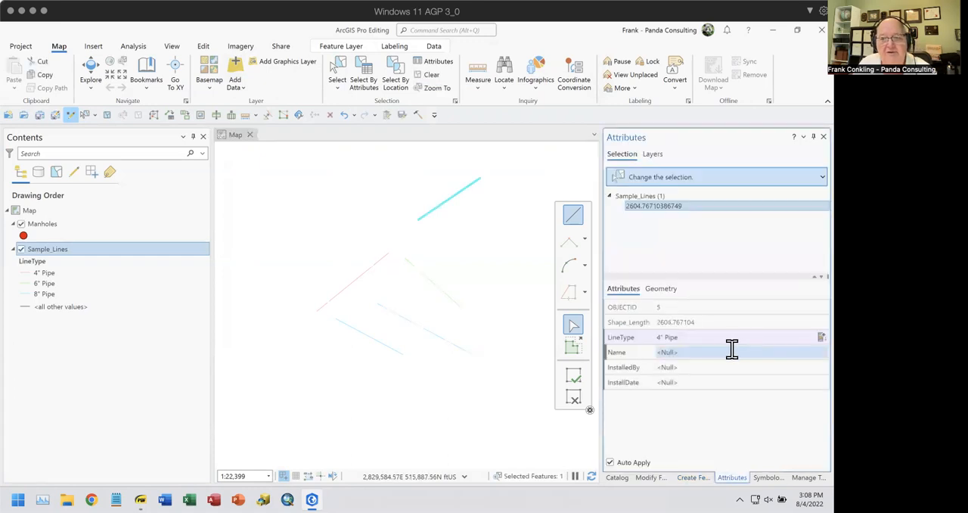
pyautogui.click(698, 336)
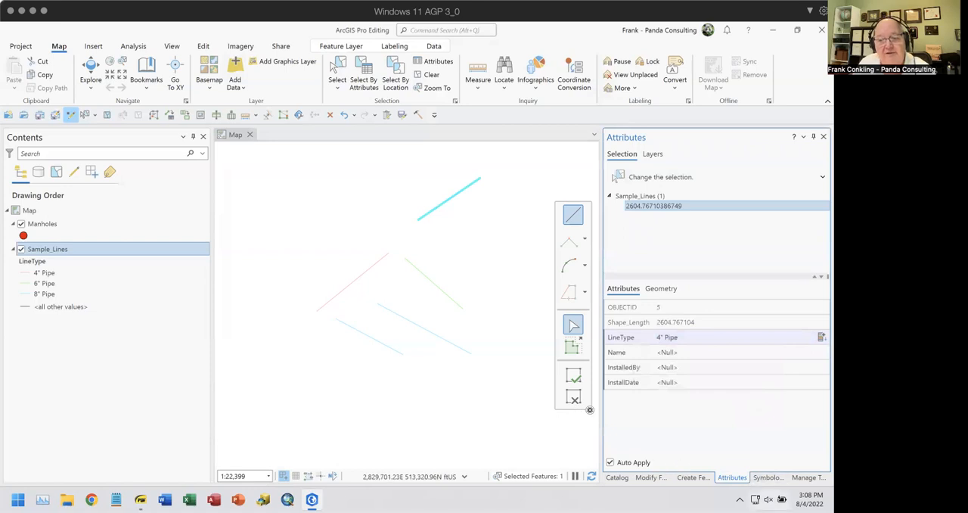
# Set the 4" Pipe template to show the Name, InstalledBy and InstallDate fields for entry when creating features
pyautogui.click(808, 477)
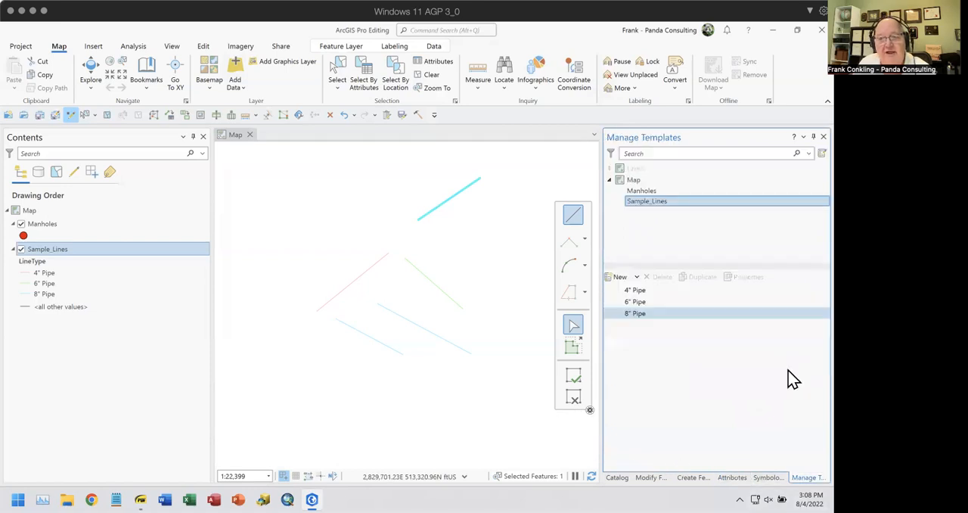
pyautogui.click(672, 293)
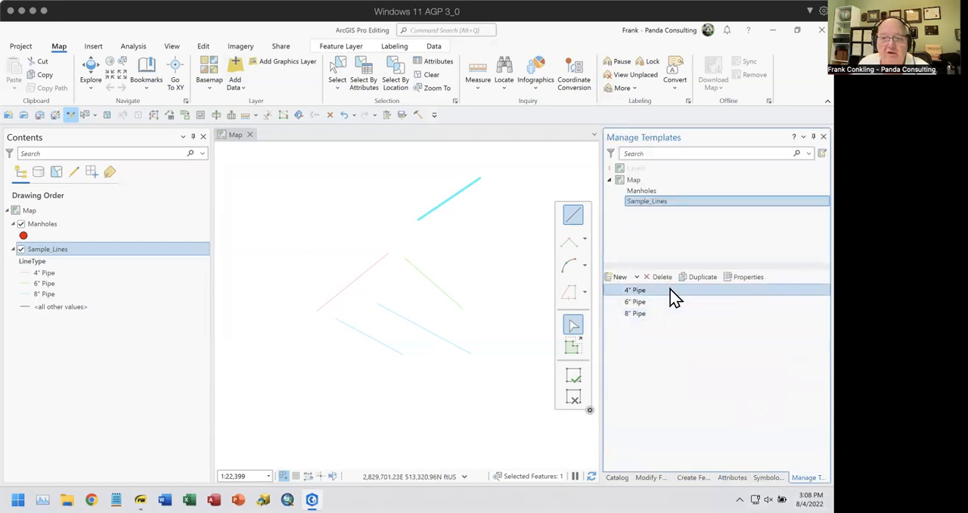
pyautogui.click(745, 278)
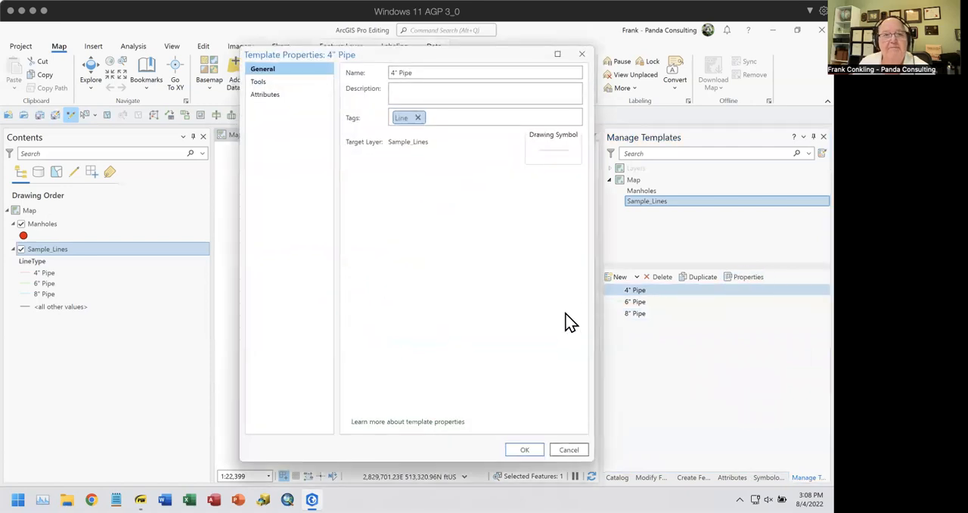
pyautogui.click(264, 84)
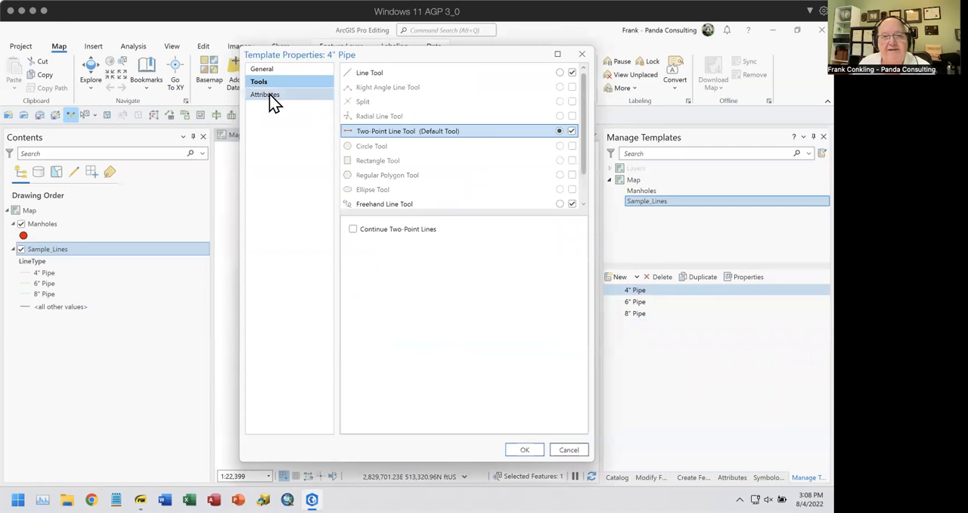
pyautogui.click(270, 96)
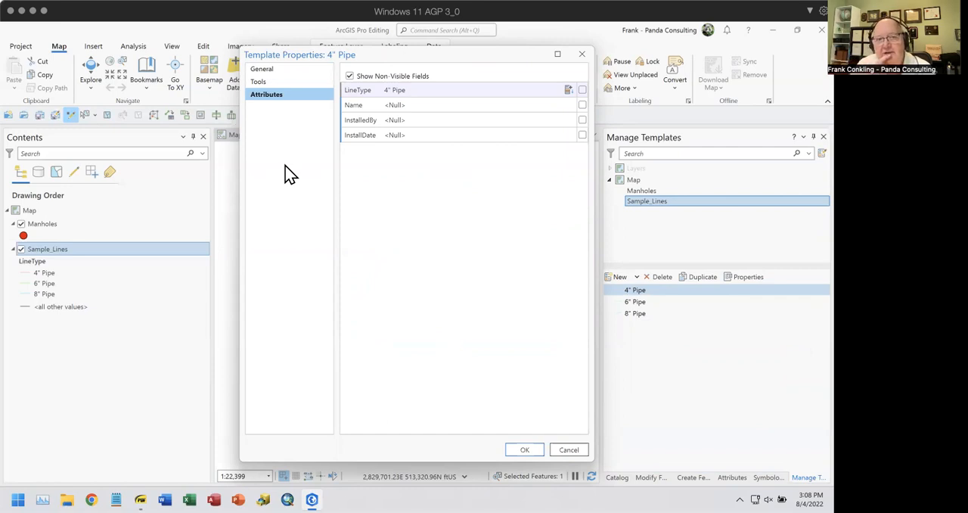
pyautogui.click(582, 105)
pyautogui.click(582, 120)
pyautogui.click(581, 134)
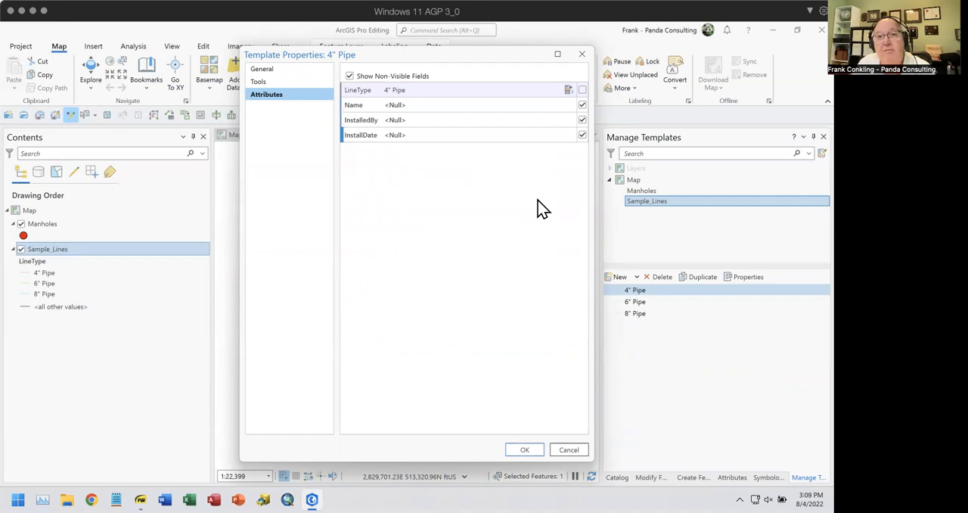
pyautogui.click(532, 452)
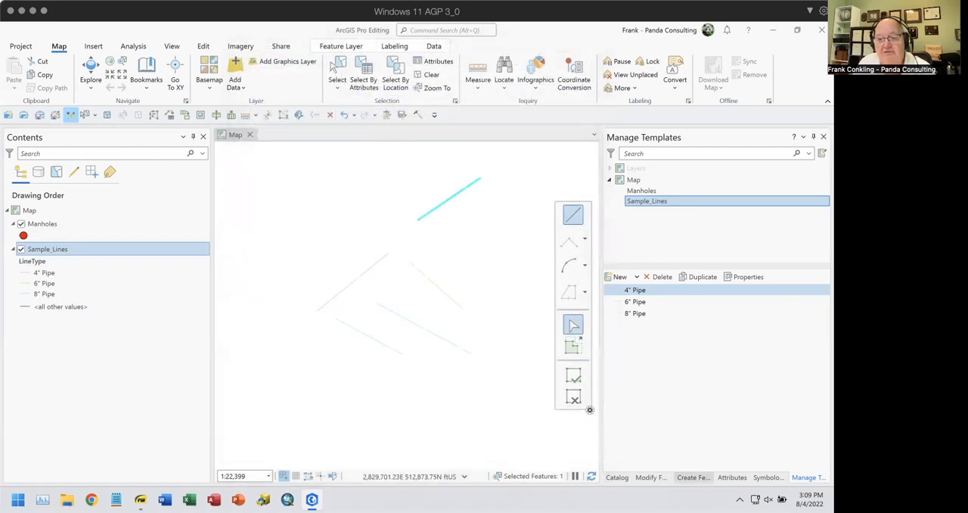
# Examine the attribute fields offered when creating a 4" Pipe and compare them with the 6" Pipe template
pyautogui.click(692, 478)
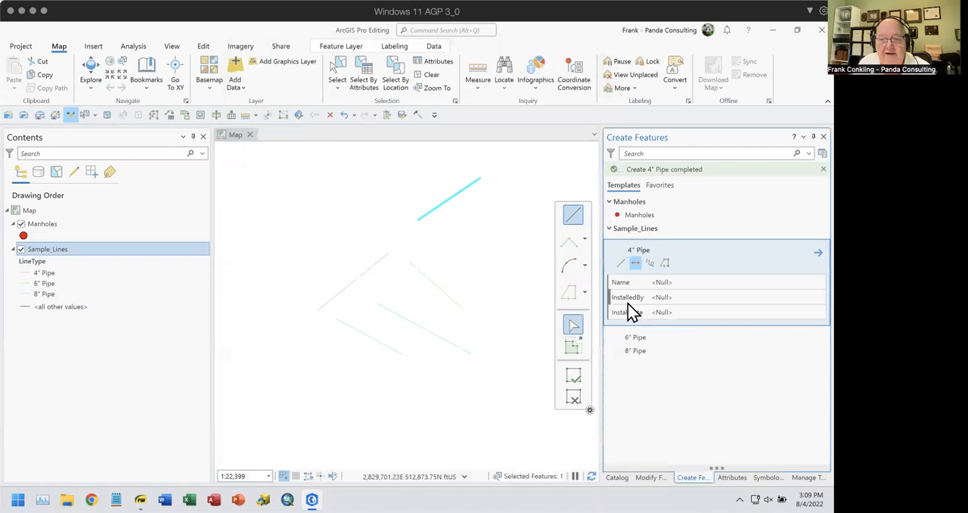
pyautogui.click(636, 264)
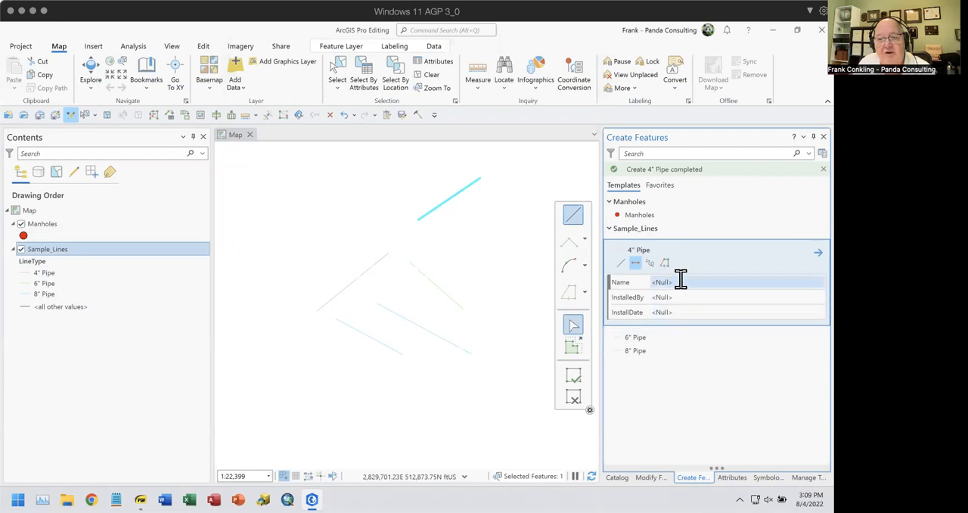
pyautogui.click(642, 341)
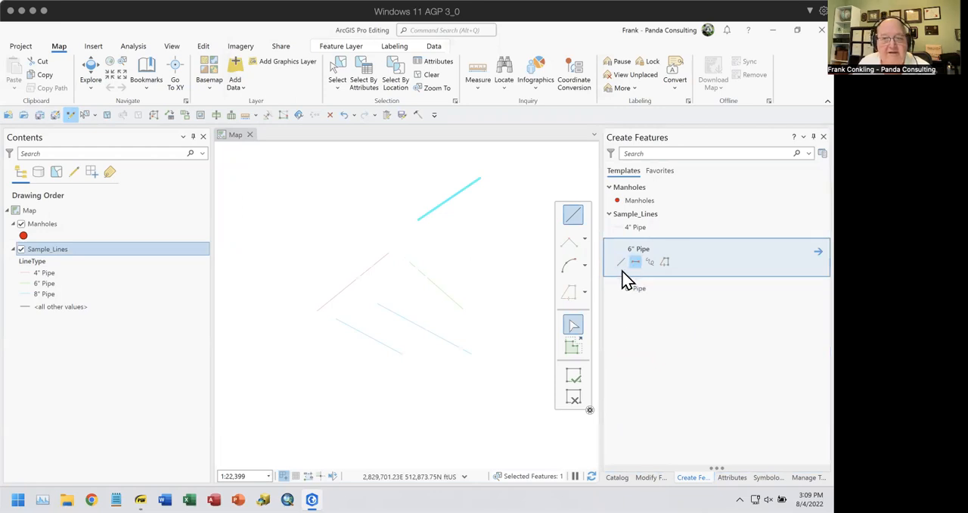
# Enter a person's first name as the default Name value of the 4" Pipe template and check it among the feature creation templates
pyautogui.click(622, 233)
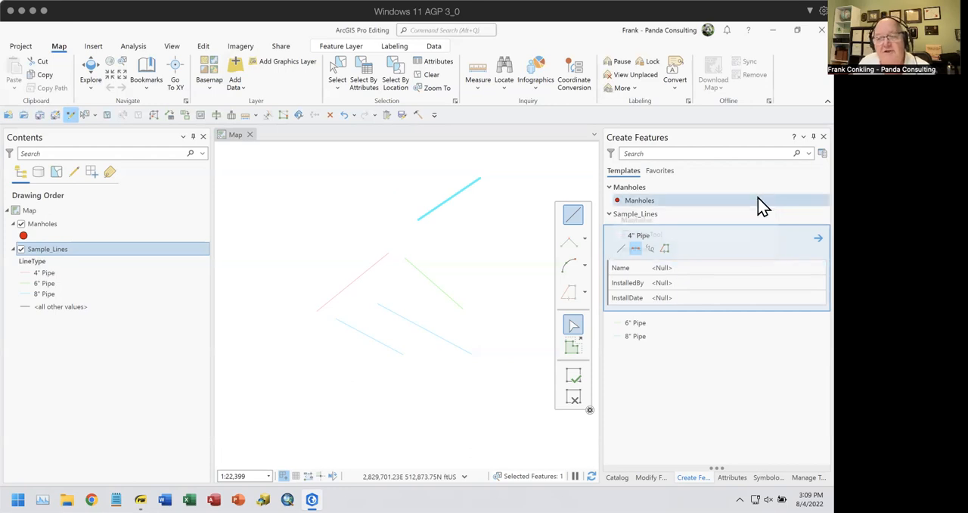
pyautogui.click(821, 153)
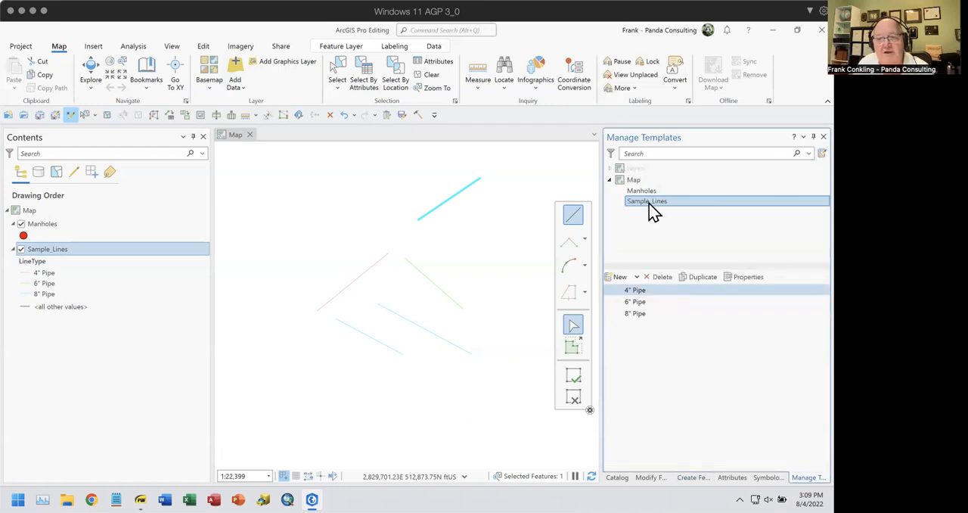
pyautogui.click(748, 277)
pyautogui.click(271, 96)
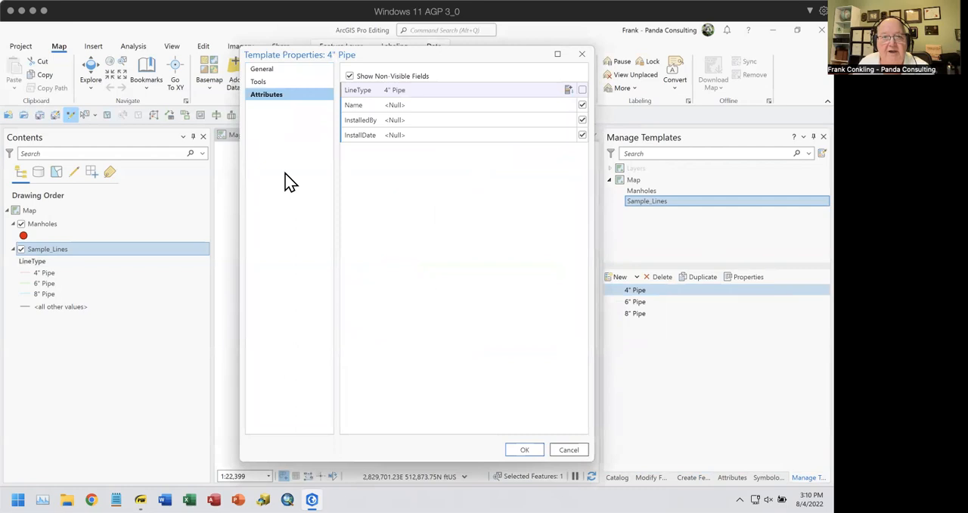
pyautogui.click(471, 105)
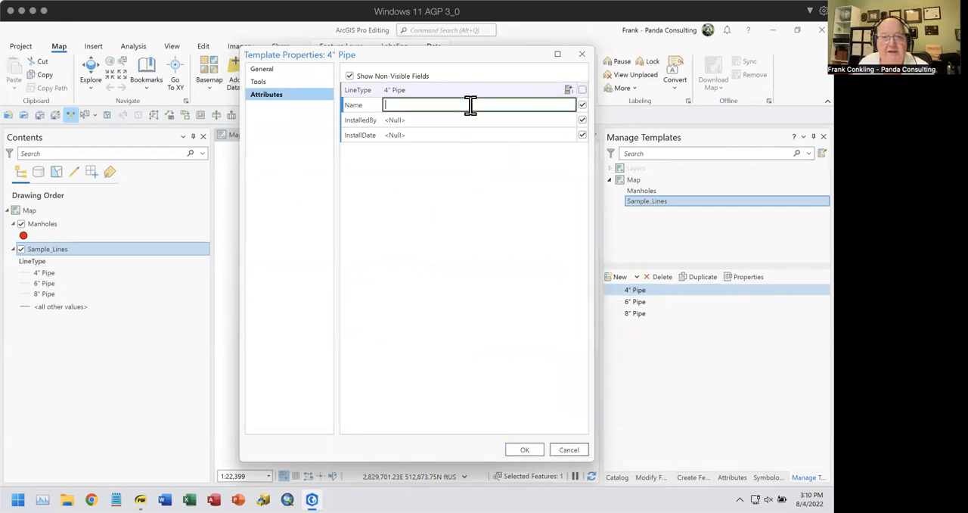
pyautogui.write('Frank')
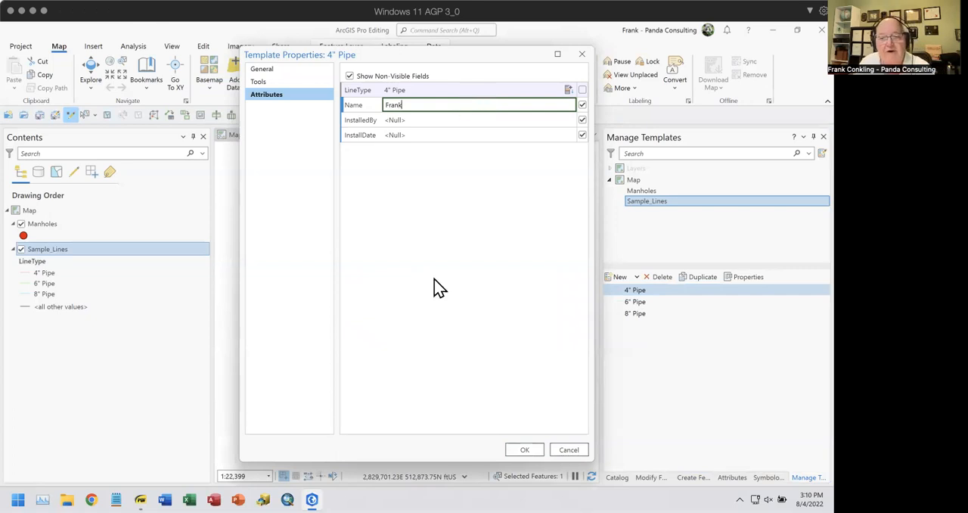
pyautogui.click(531, 449)
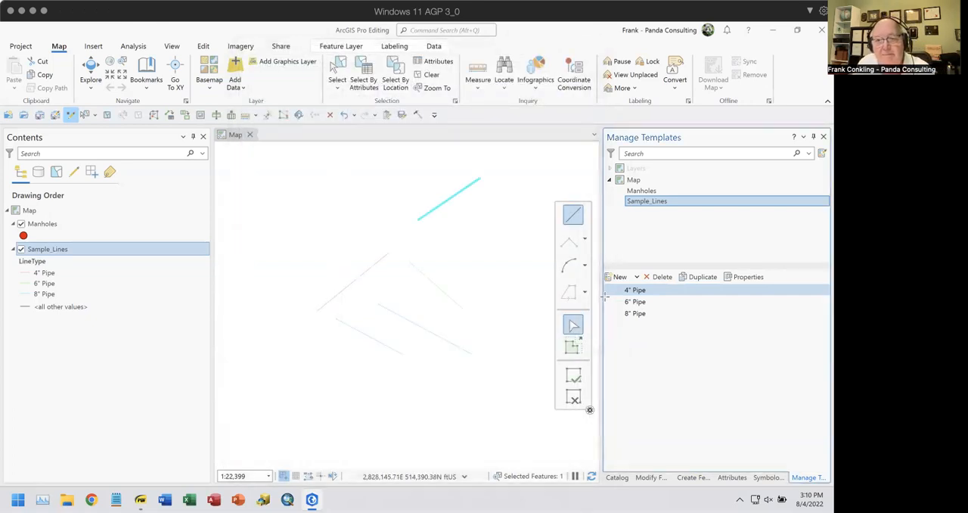
pyautogui.click(692, 478)
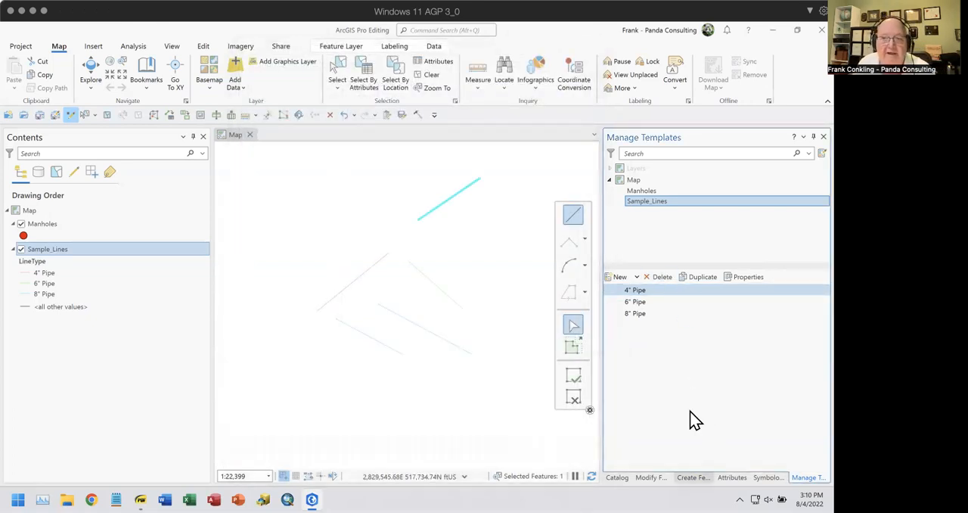
pyautogui.click(695, 264)
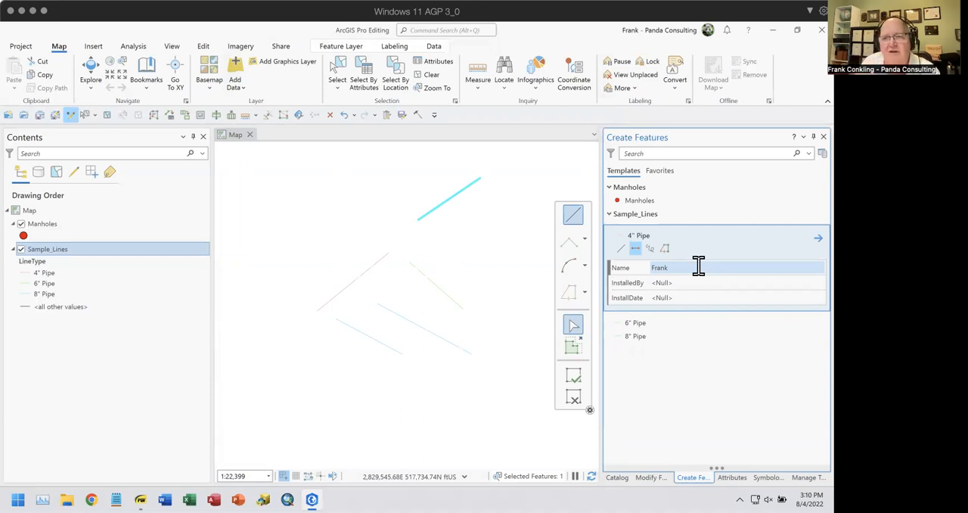
# Set the 6" Pipe template to show the Name, InstalledBy and InstallDate fields for entry when creating features
pyautogui.click(822, 153)
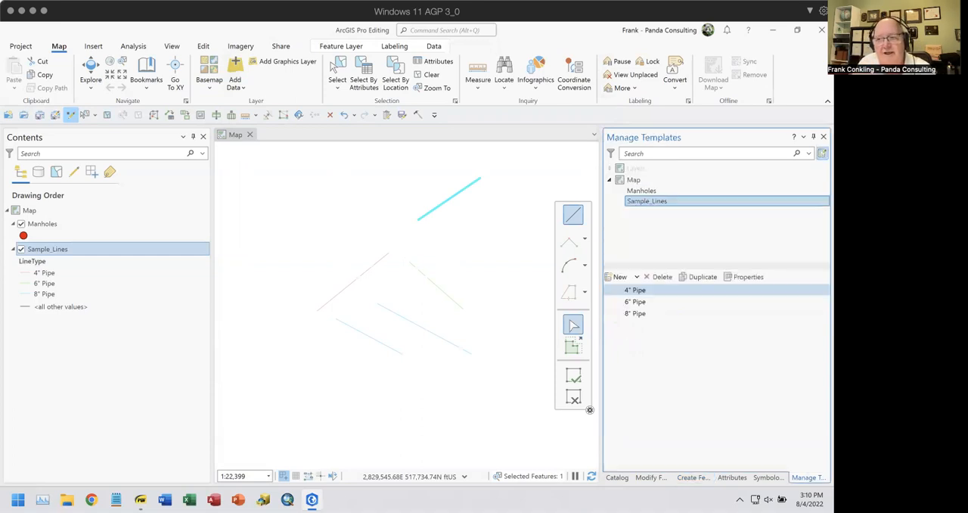
pyautogui.click(651, 302)
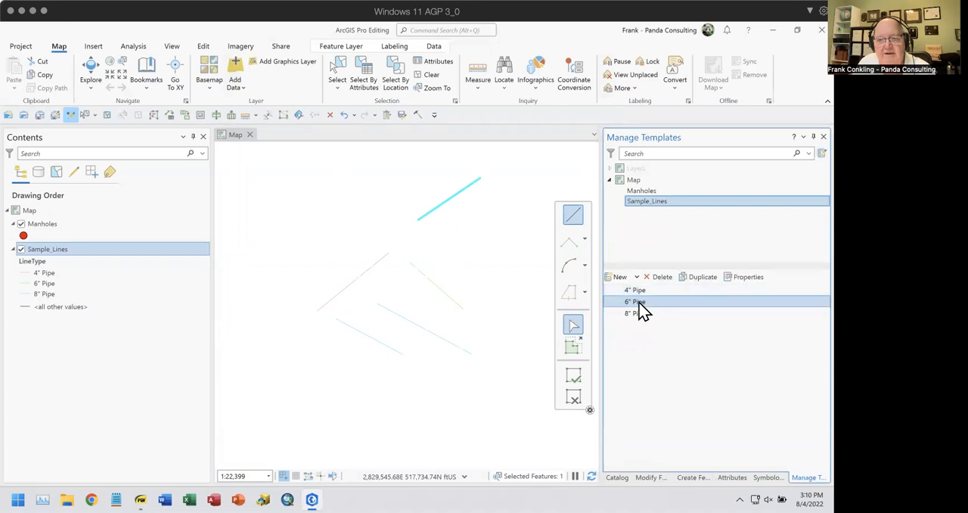
pyautogui.click(748, 279)
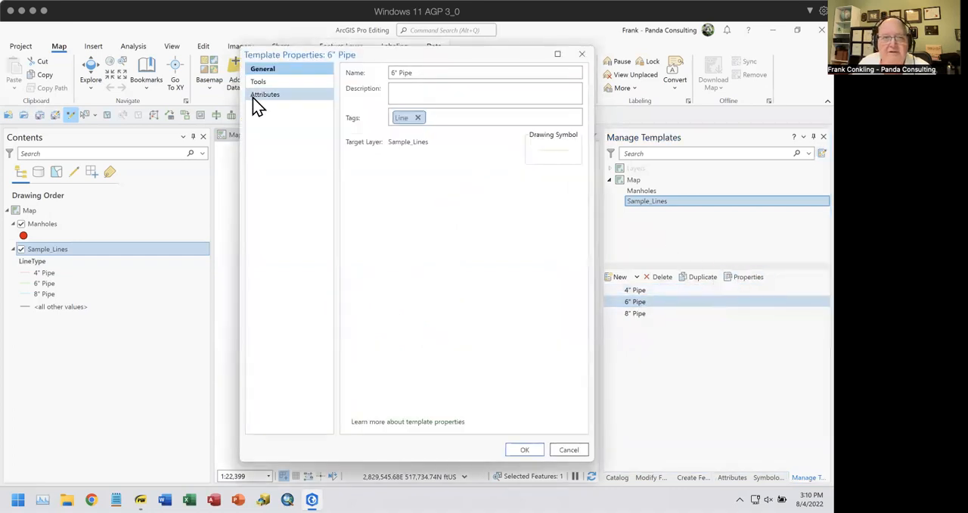
pyautogui.click(260, 81)
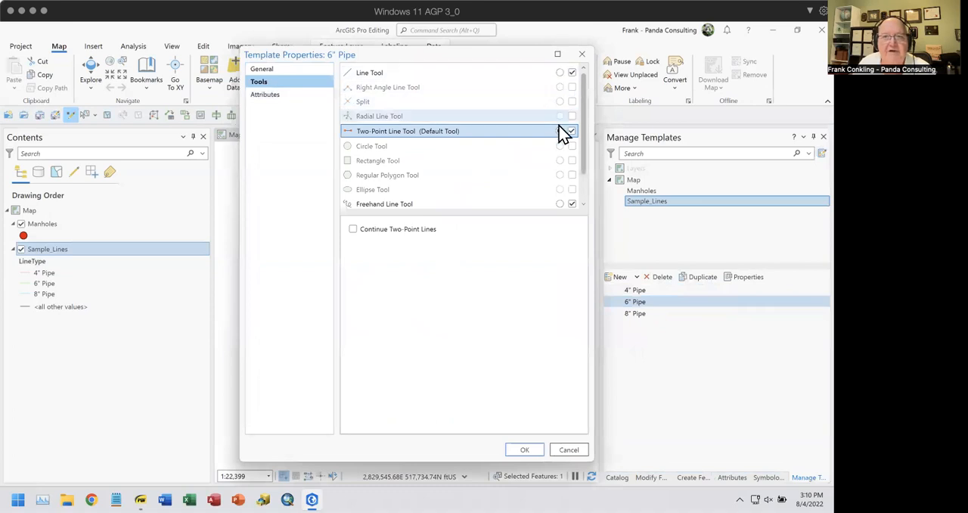
pyautogui.click(279, 96)
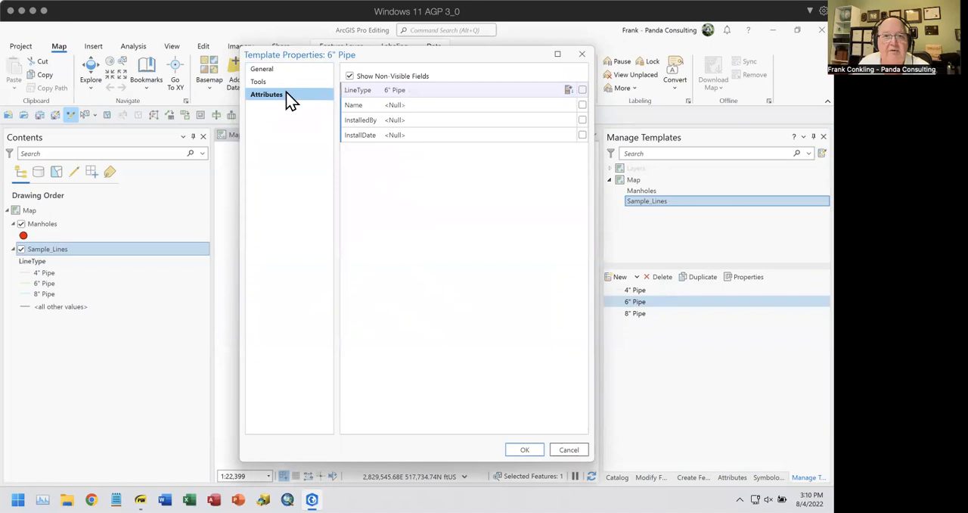
pyautogui.click(582, 105)
pyautogui.click(582, 120)
pyautogui.click(581, 135)
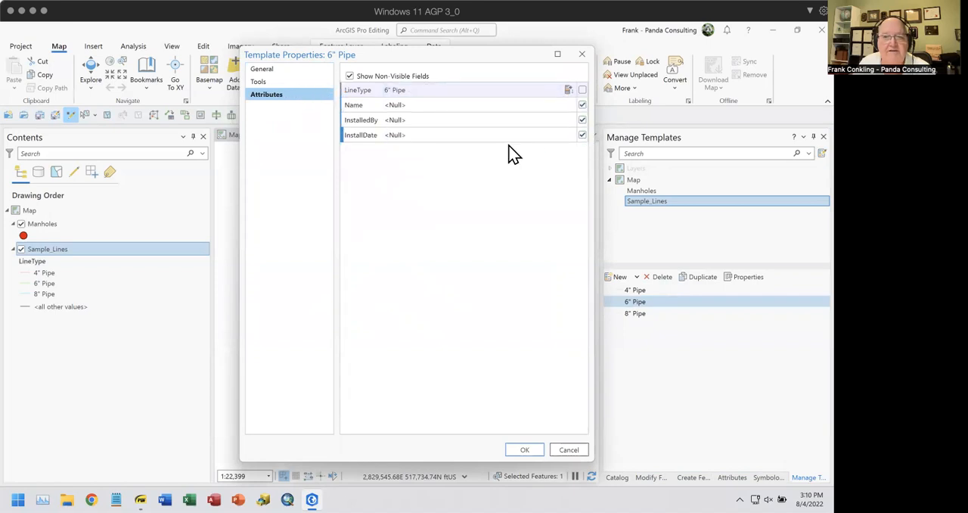
# Enter a different person's first name as the default Name value of the 6" Pipe template and save its properties
pyautogui.click(422, 106)
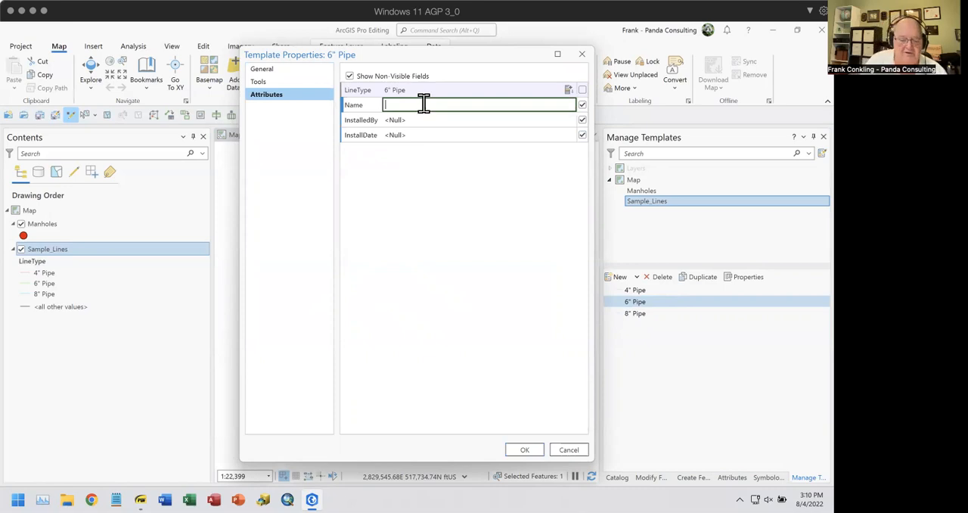
pyautogui.write('Mike')
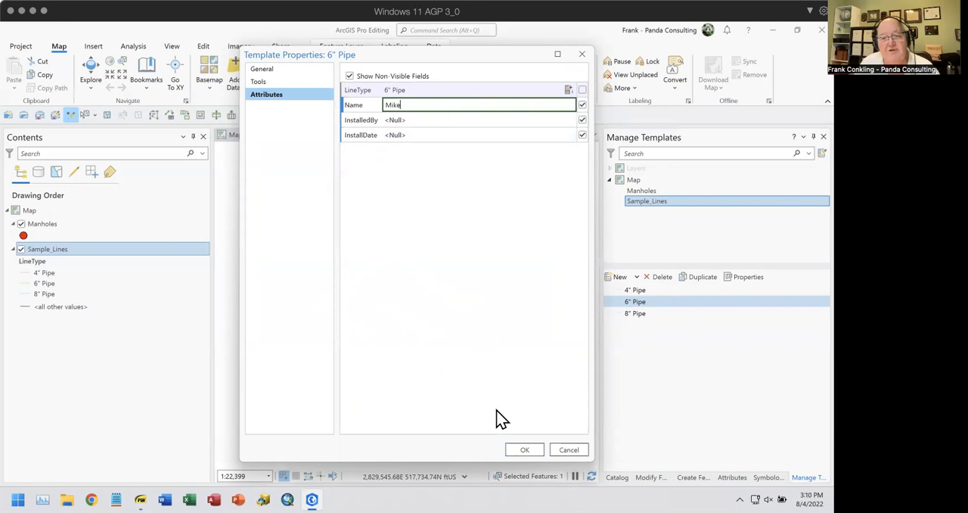
pyautogui.press('Return')
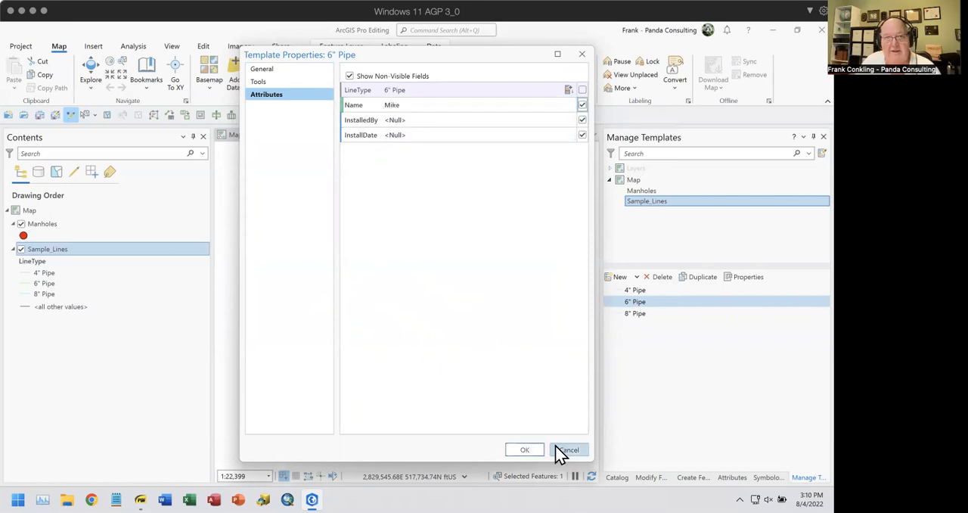
pyautogui.click(521, 450)
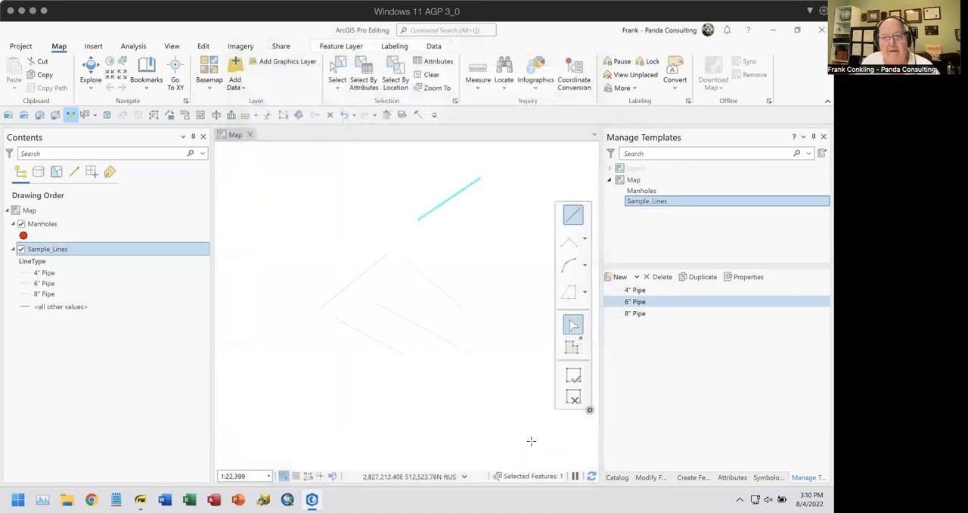
# Set the 8" Pipe template to show the Name, InstalledBy and InstallDate fields for entry when creating features
pyautogui.click(640, 315)
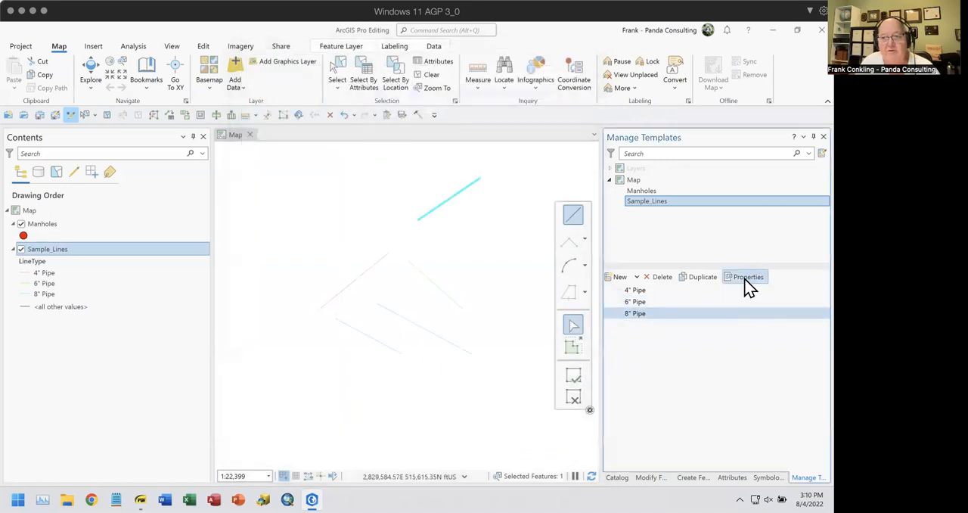
pyautogui.click(748, 281)
pyautogui.click(270, 81)
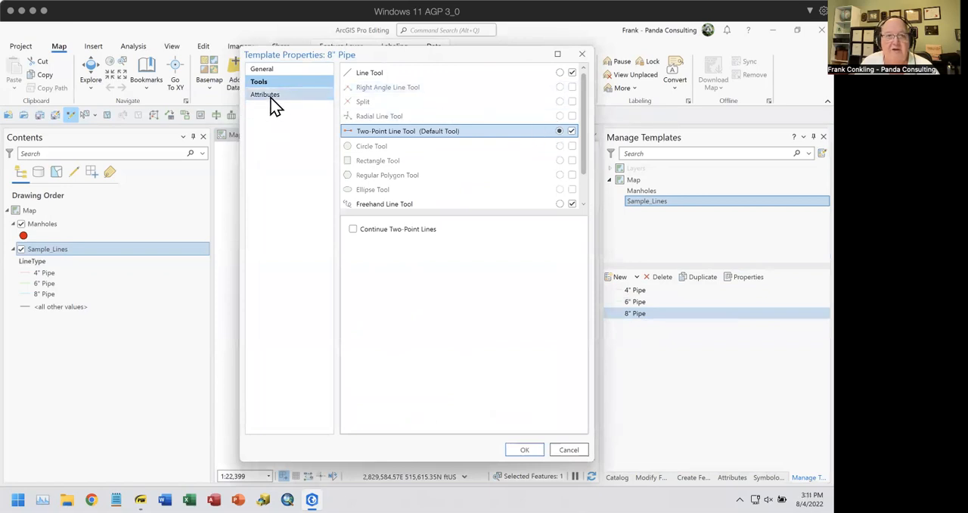
pyautogui.click(272, 96)
pyautogui.click(581, 104)
pyautogui.click(582, 119)
pyautogui.click(581, 135)
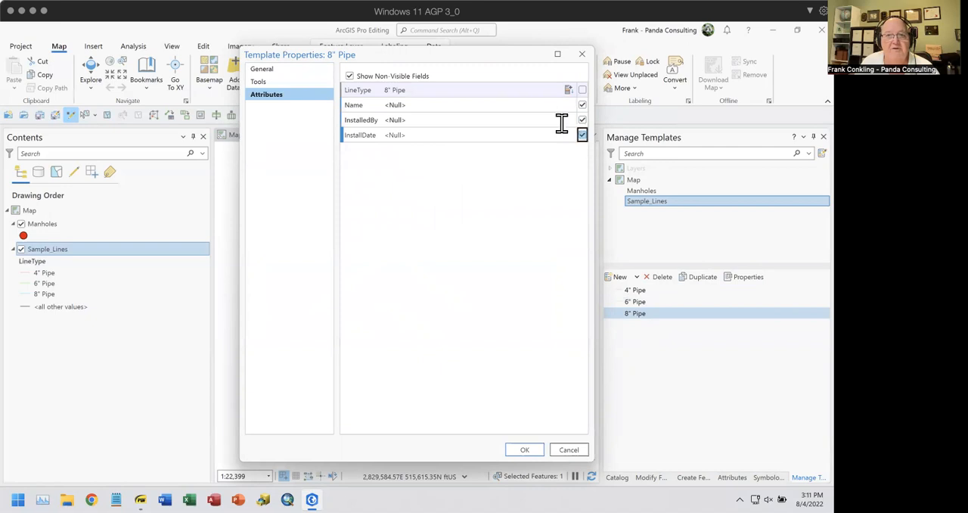
# Enter a third person's first name as the default Name value of the 8" Pipe template and save its properties
pyautogui.click(457, 106)
pyautogui.write('Joe')
pyautogui.press('Return')
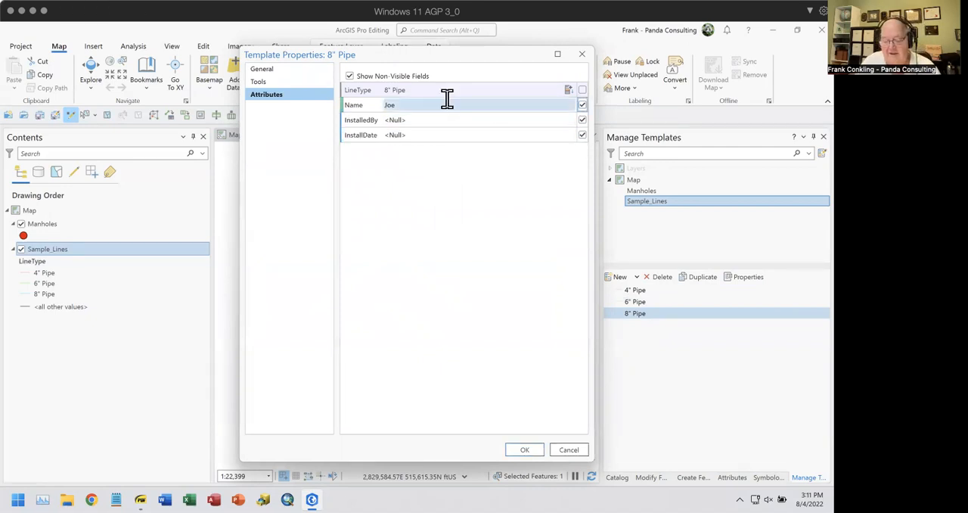
pyautogui.click(525, 451)
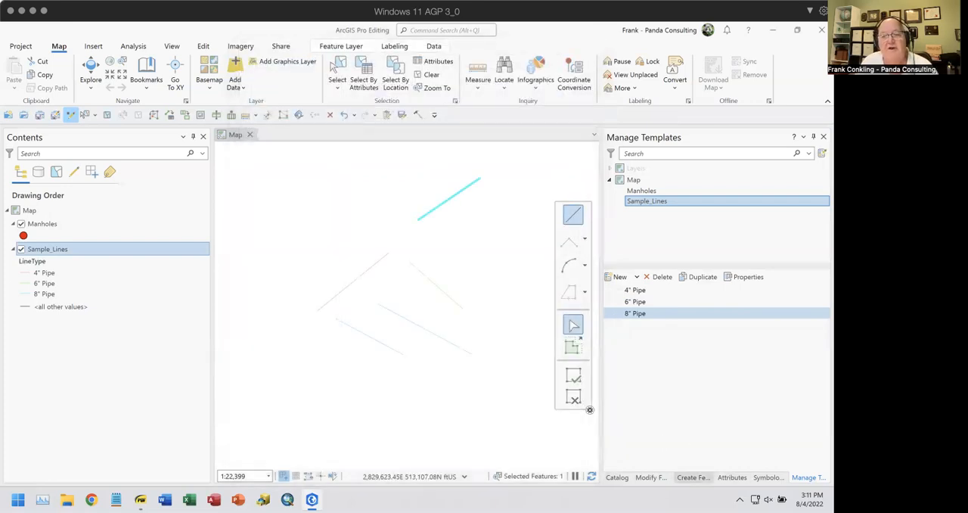
# Compare the default attribute values offered by the 4", 6" and 8" Pipe templates when creating features
pyautogui.click(692, 478)
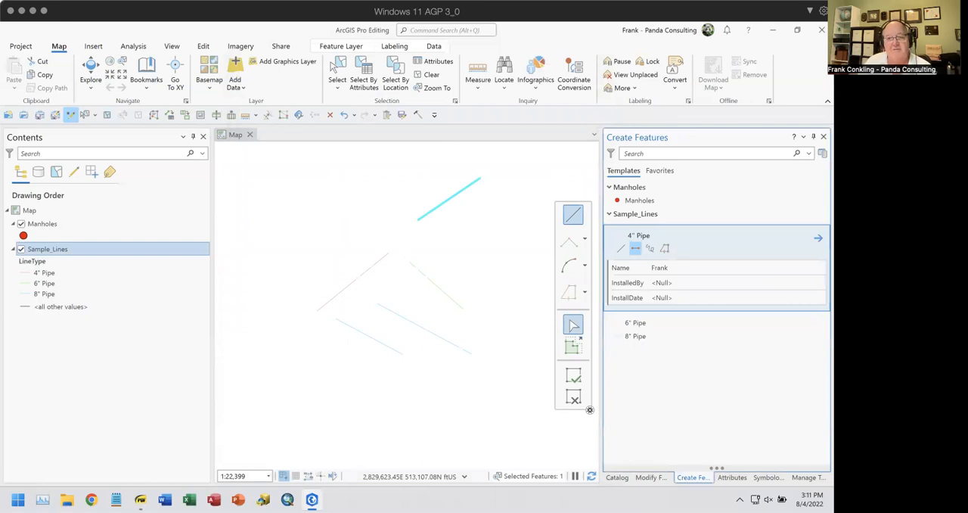
pyautogui.click(636, 249)
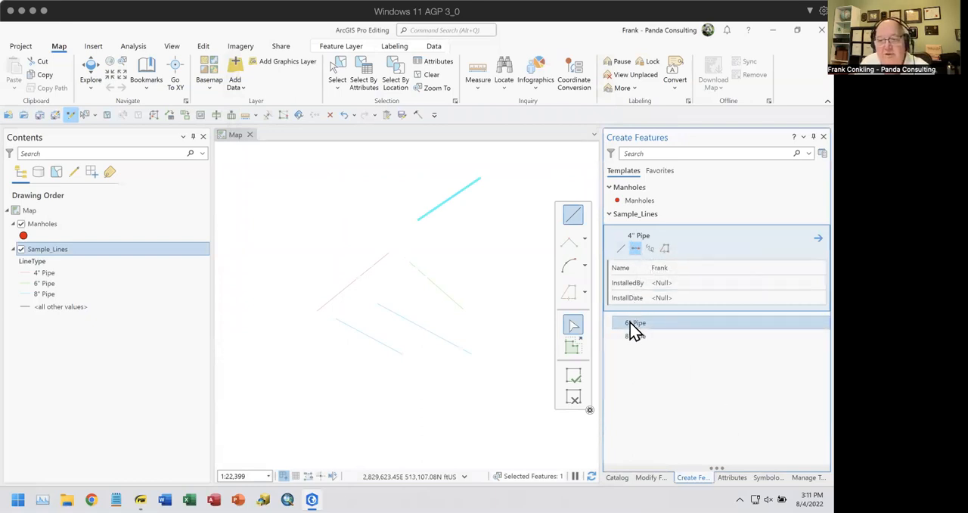
pyautogui.click(632, 324)
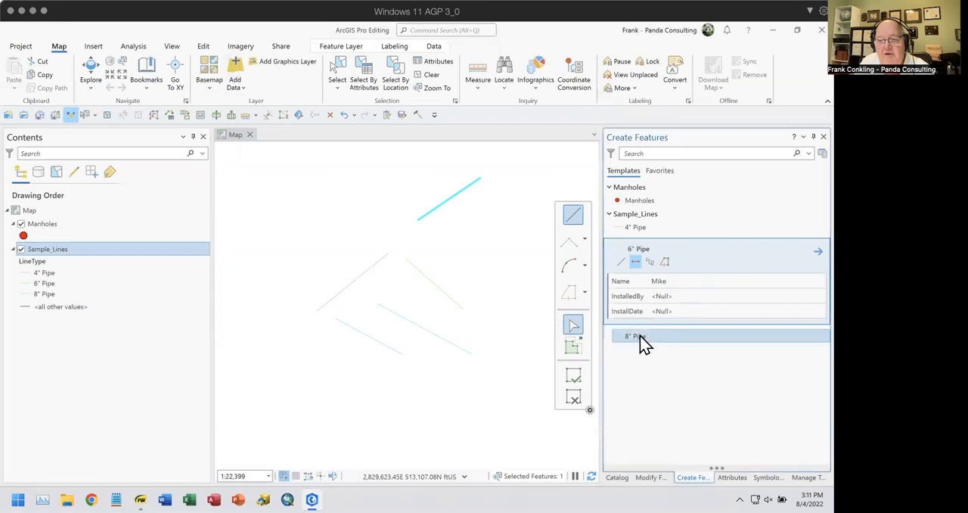
pyautogui.click(642, 342)
pyautogui.click(671, 295)
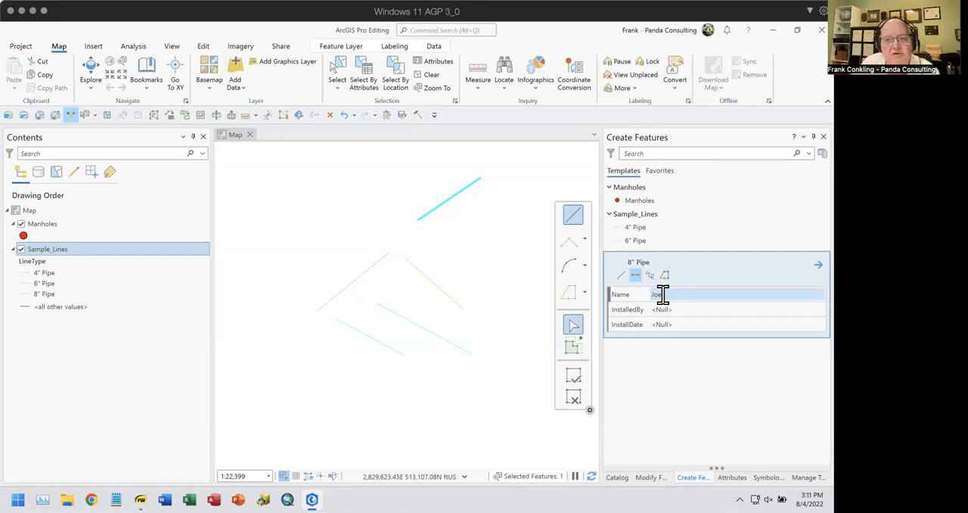
pyautogui.click(643, 217)
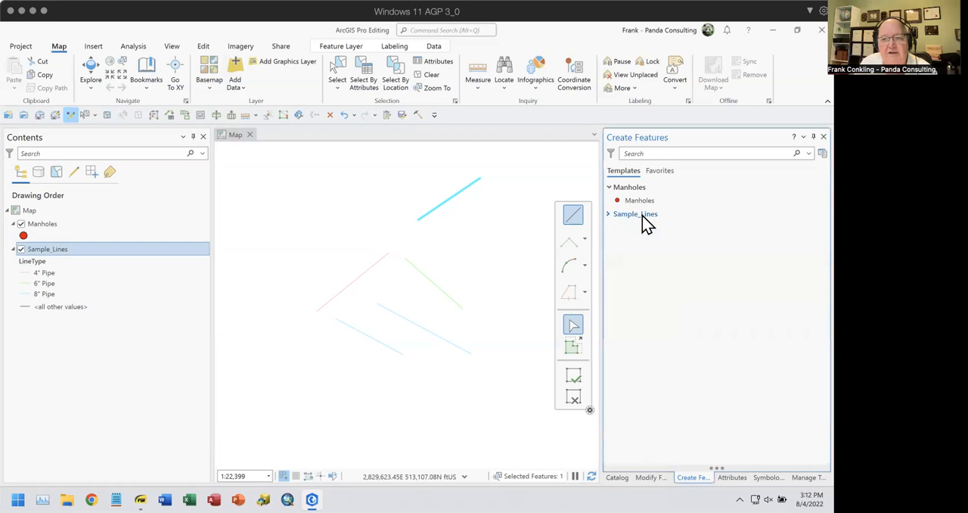
pyautogui.click(614, 218)
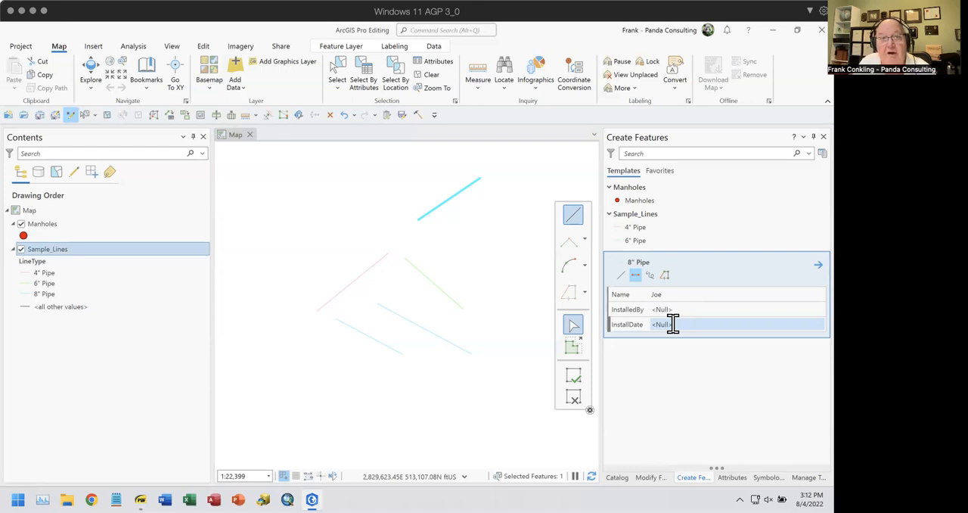
# Override the 8" Pipe Name with another person's first name and create a two-point line about 2,072 ft long right of the existing lines
pyautogui.click(669, 293)
pyautogui.write('Frank')
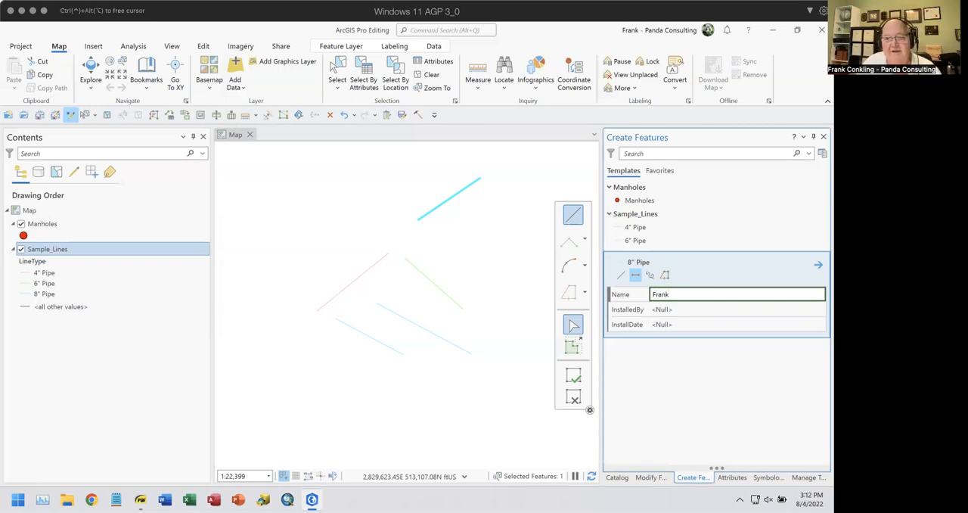
pyautogui.click(633, 277)
pyautogui.click(492, 230)
pyautogui.doubleClick(475, 286)
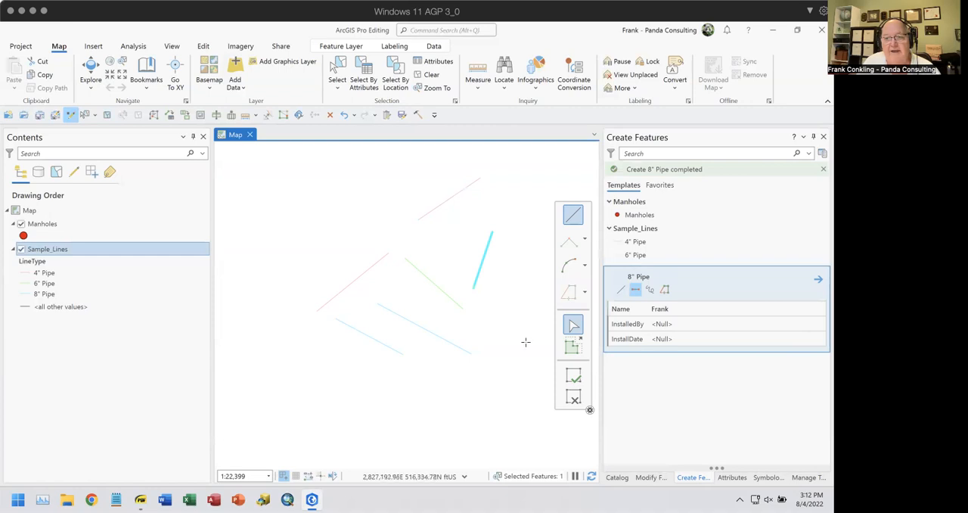
# Check the 6" and 8" Pipe templates' default Name values against the attributes of the newly created 8" Pipe line
pyautogui.click(639, 255)
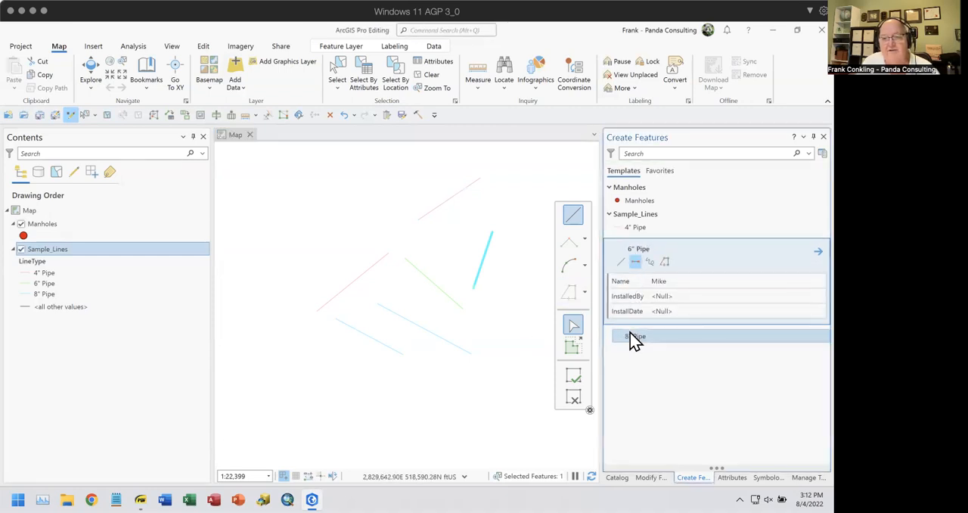
pyautogui.click(633, 337)
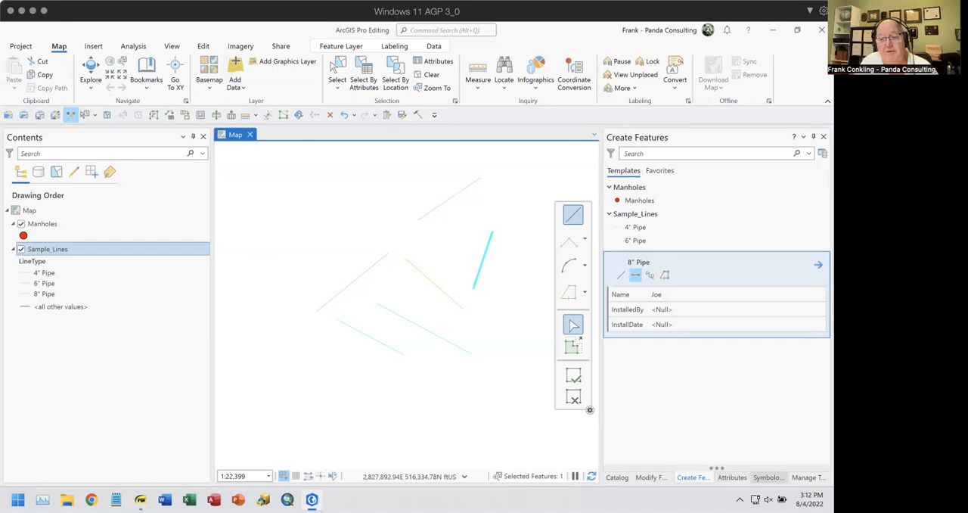
pyautogui.click(732, 478)
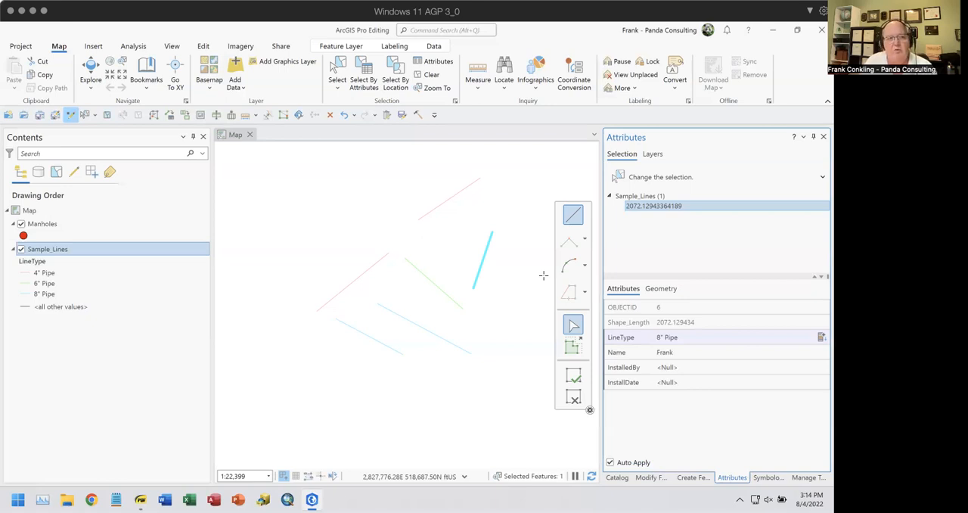
pyautogui.click(59, 250)
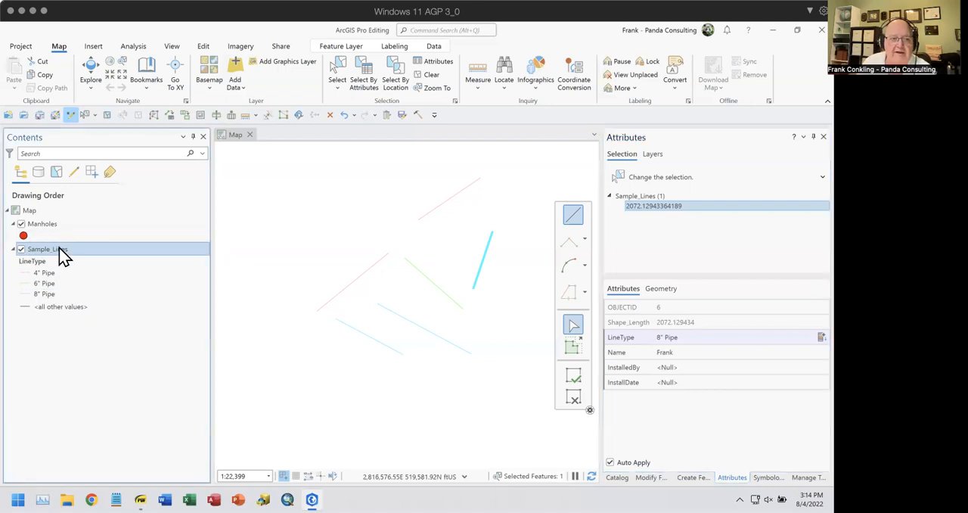
# Examine the sharing options available for the Sample_Lines layer, including saving it as a layer file, and leave without choosing one
pyautogui.rightClick(61, 250)
pyautogui.moveTo(107, 421)
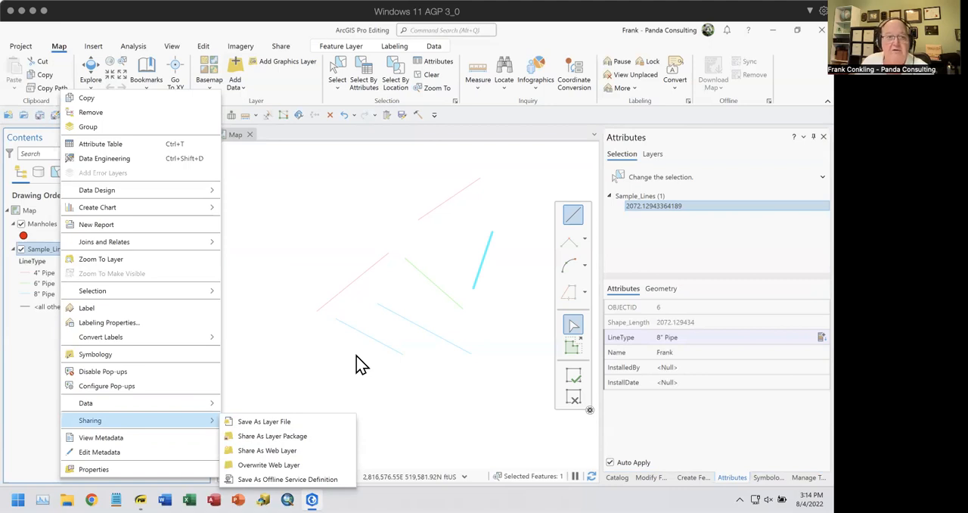
pyautogui.click(32, 360)
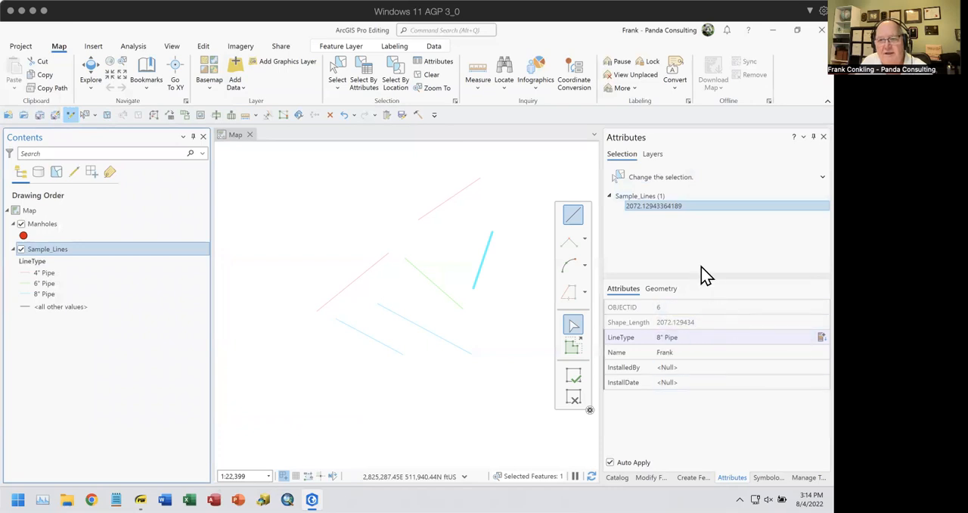
# Go to template management for Sample_Lines and review the kinds of new templates that can be created
pyautogui.click(694, 477)
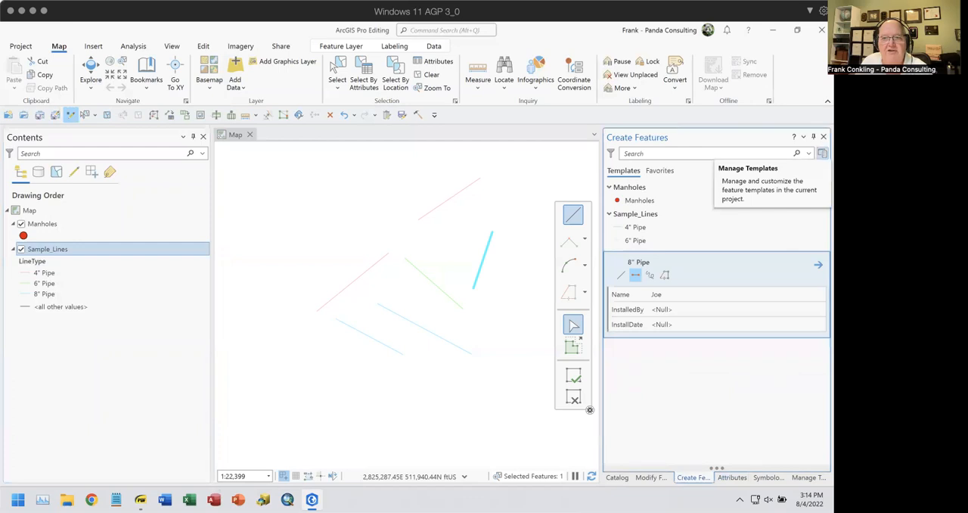
pyautogui.click(822, 154)
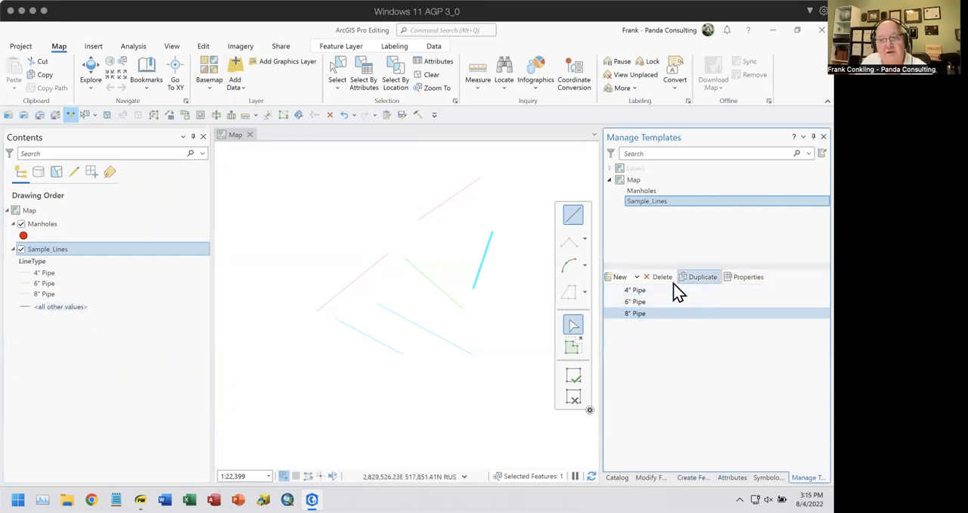
pyautogui.click(638, 280)
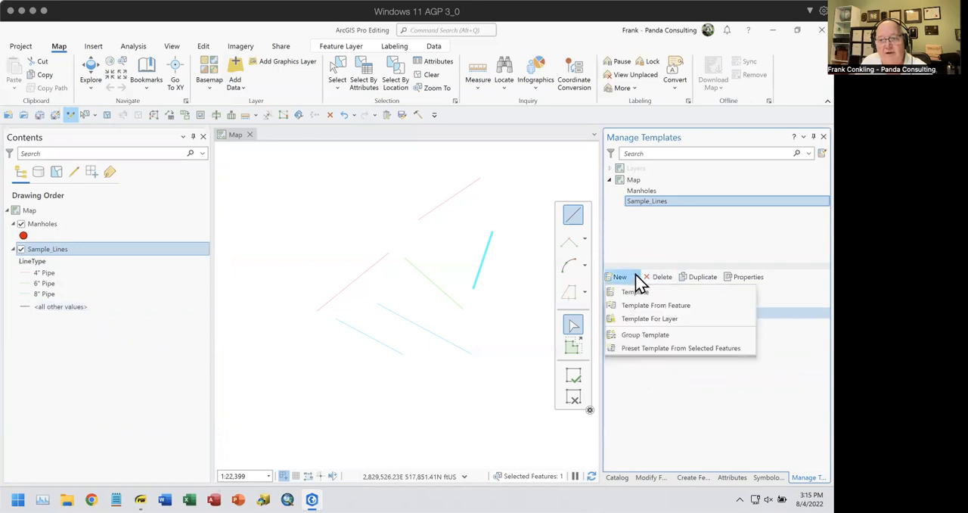
pyautogui.click(650, 320)
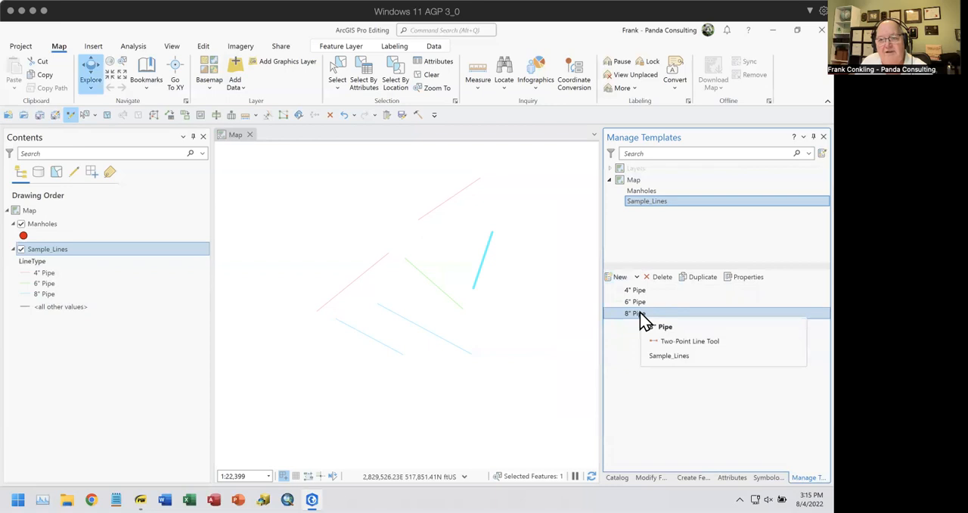
# Inspect the default attribute values in the 8" Pipe template's properties and close them without saving
pyautogui.click(746, 280)
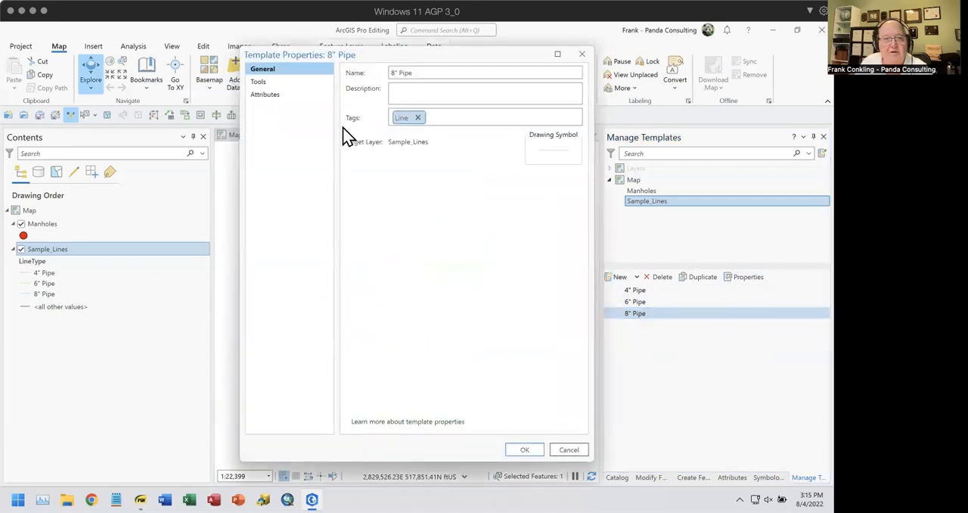
pyautogui.click(276, 97)
pyautogui.click(395, 121)
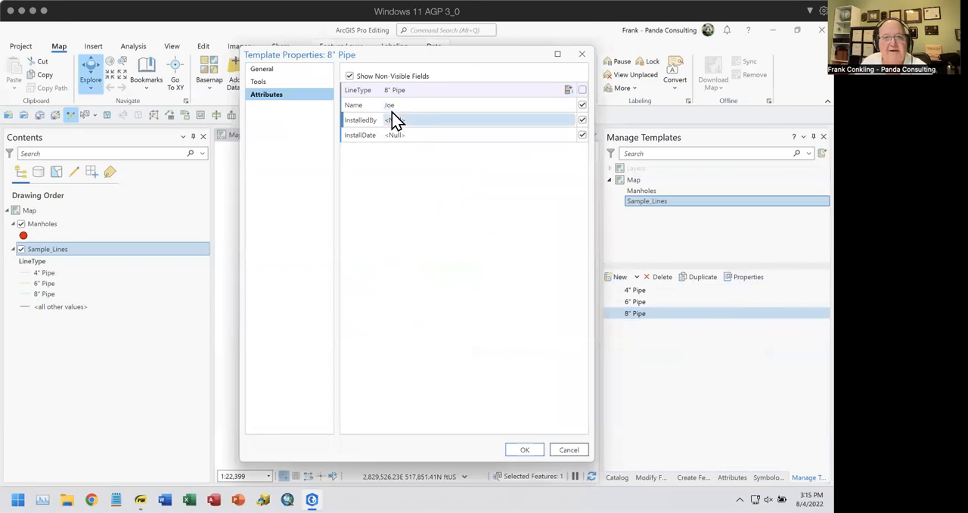
pyautogui.click(567, 452)
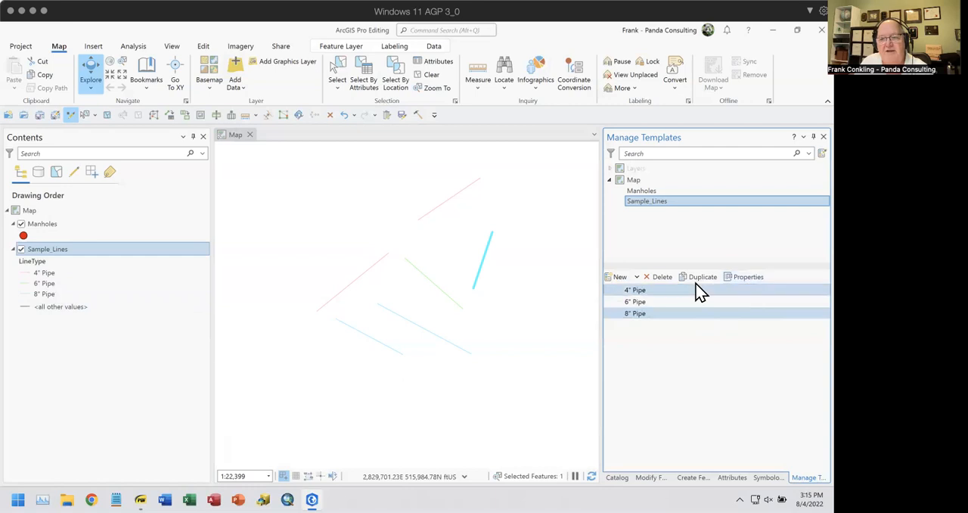
# Start a new Sample_Lines template, disable its Right Angle Line, Split and Radial Line tools, and make Two-Point Line the default tool
pyautogui.click(633, 280)
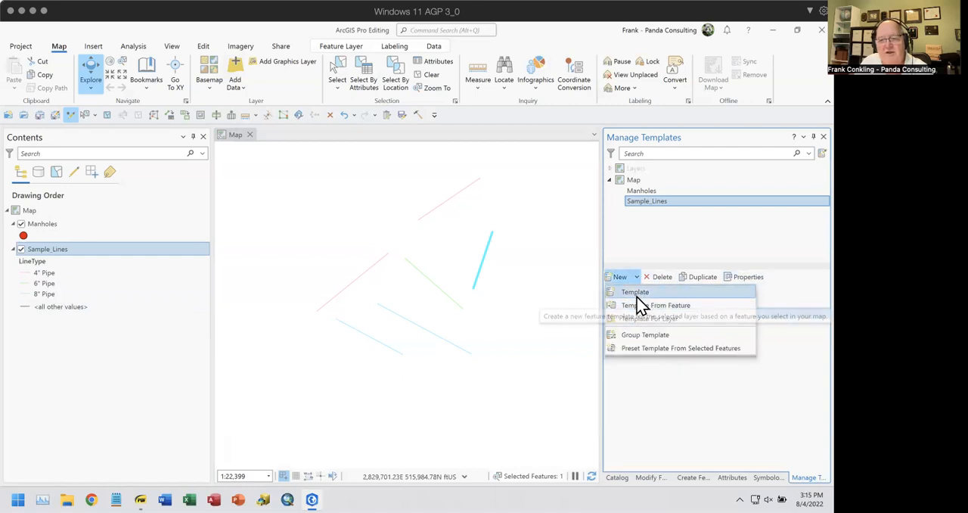
pyautogui.click(635, 294)
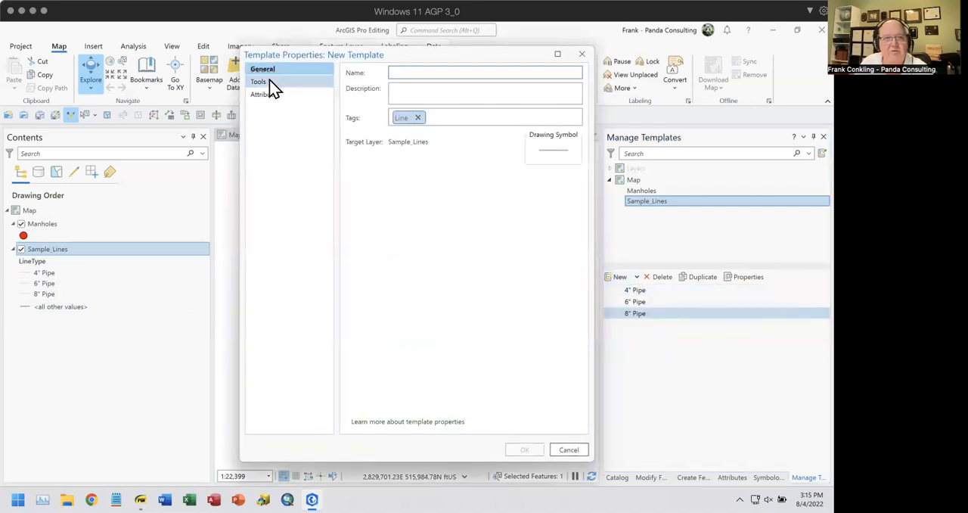
pyautogui.click(265, 83)
pyautogui.click(572, 88)
pyautogui.click(571, 103)
pyautogui.click(572, 117)
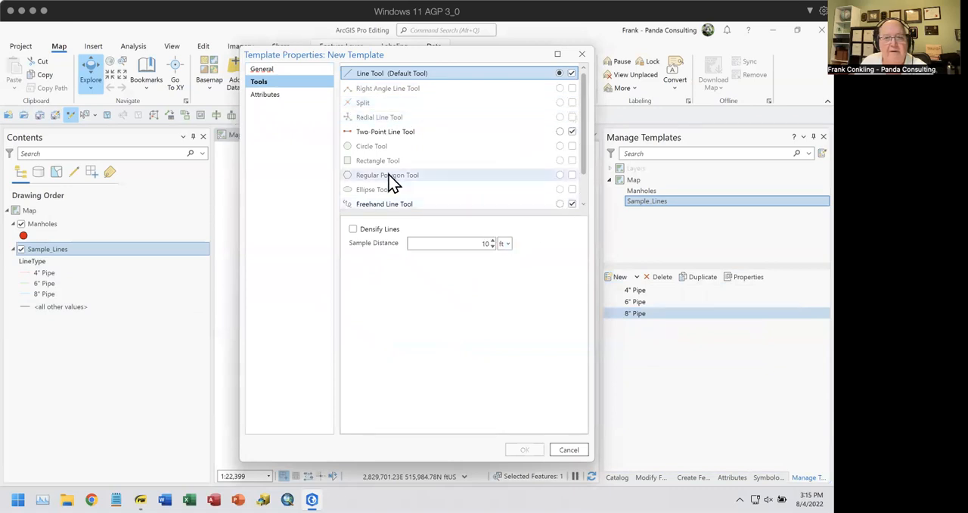
pyautogui.click(560, 132)
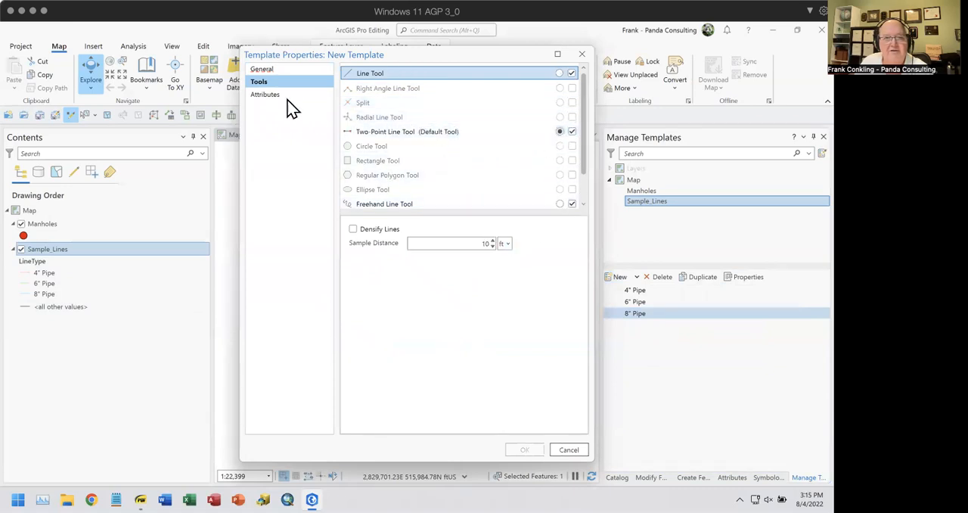
# Review the new template's LineType choices and keep <Null> as its default value
pyautogui.click(268, 94)
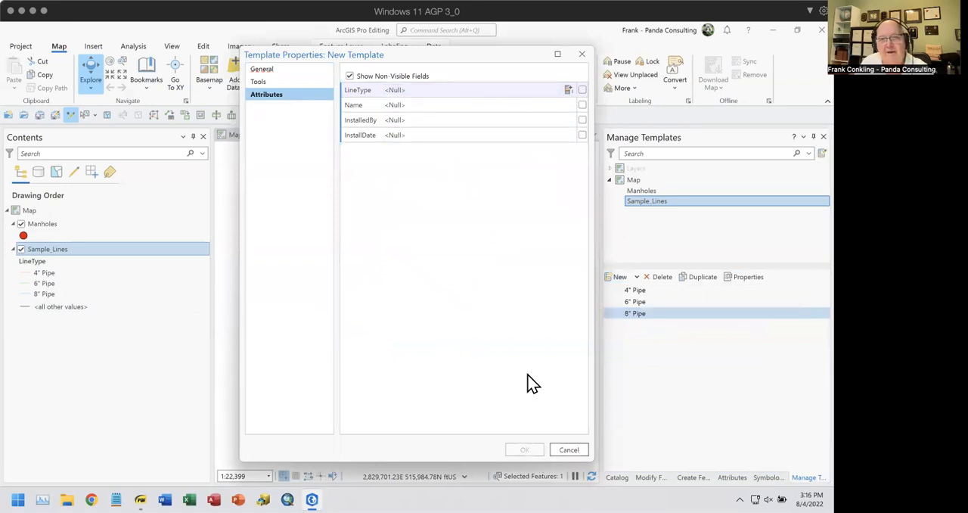
pyautogui.click(484, 90)
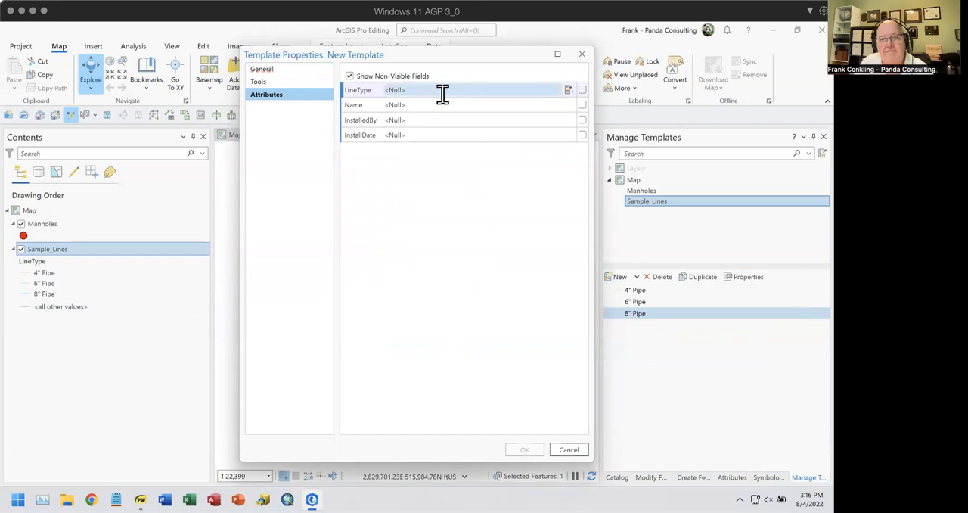
pyautogui.click(444, 91)
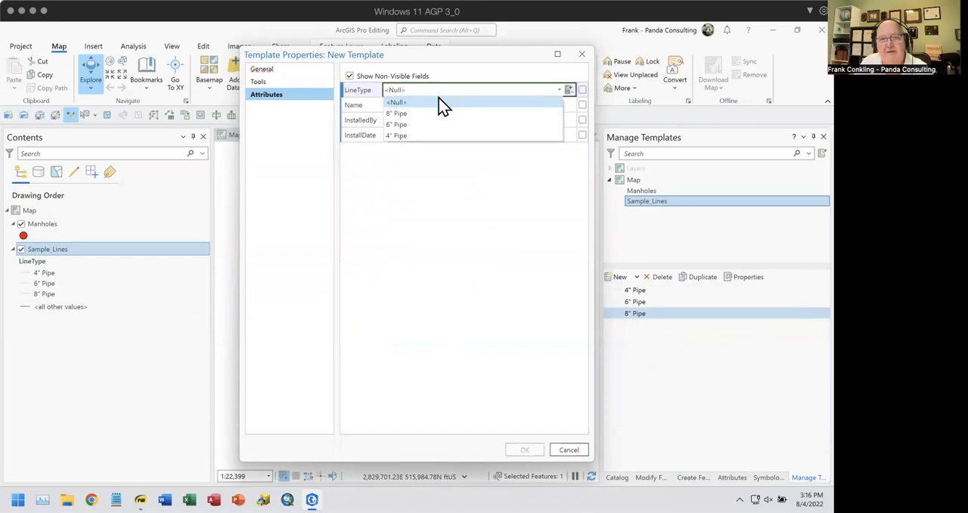
pyautogui.click(440, 102)
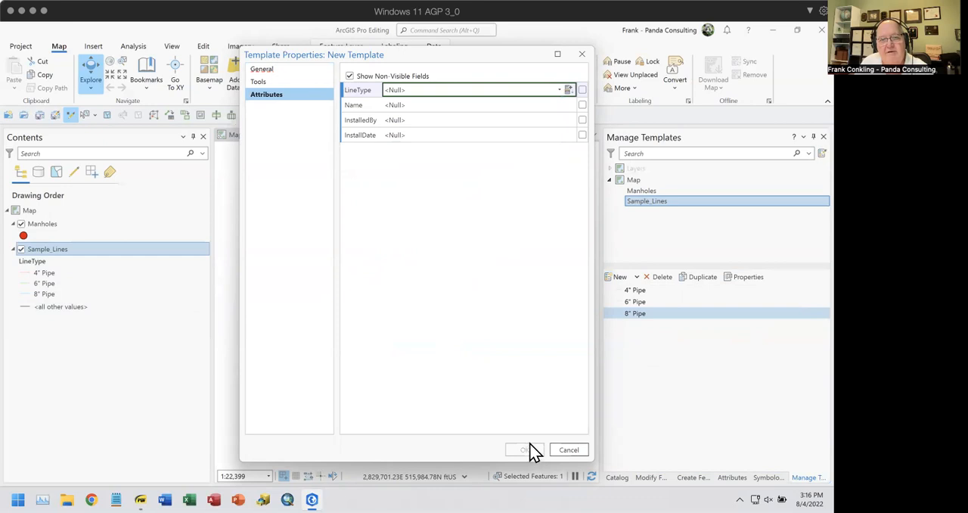
# Name the new template Other Values, recheck its default attributes and save it
pyautogui.click(263, 70)
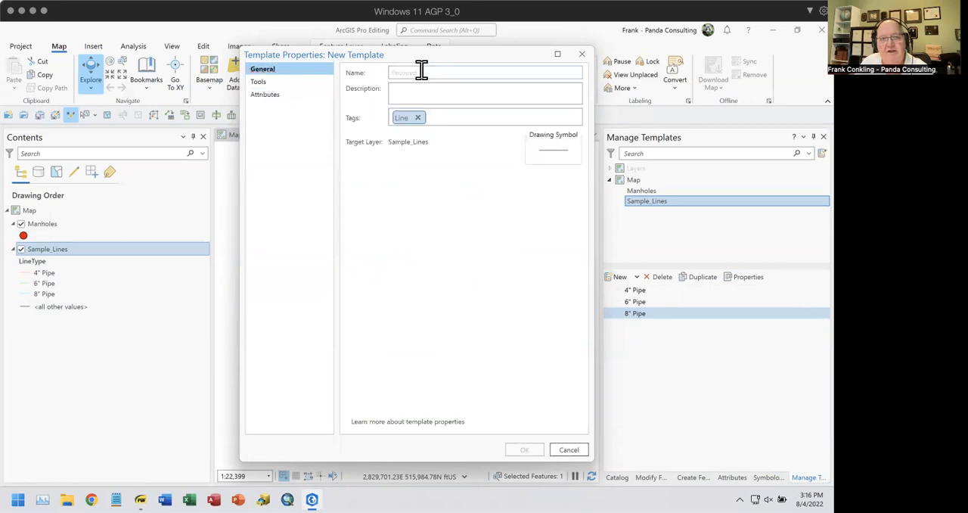
pyautogui.click(473, 70)
pyautogui.write('0ther Value')
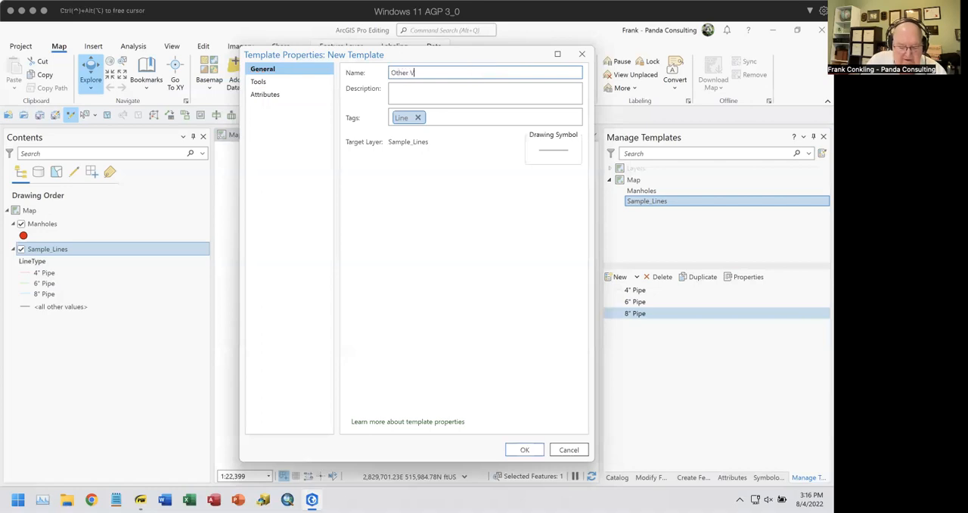
pyautogui.write('s')
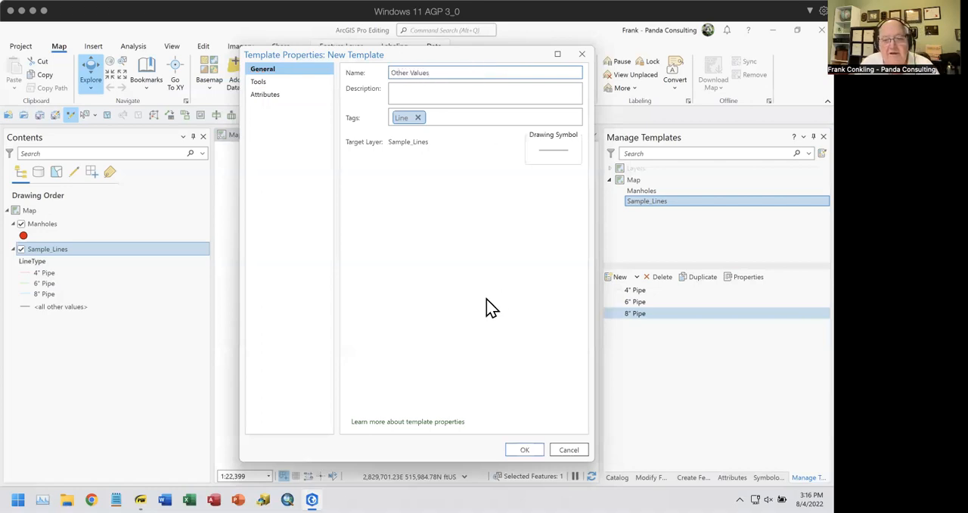
pyautogui.click(273, 98)
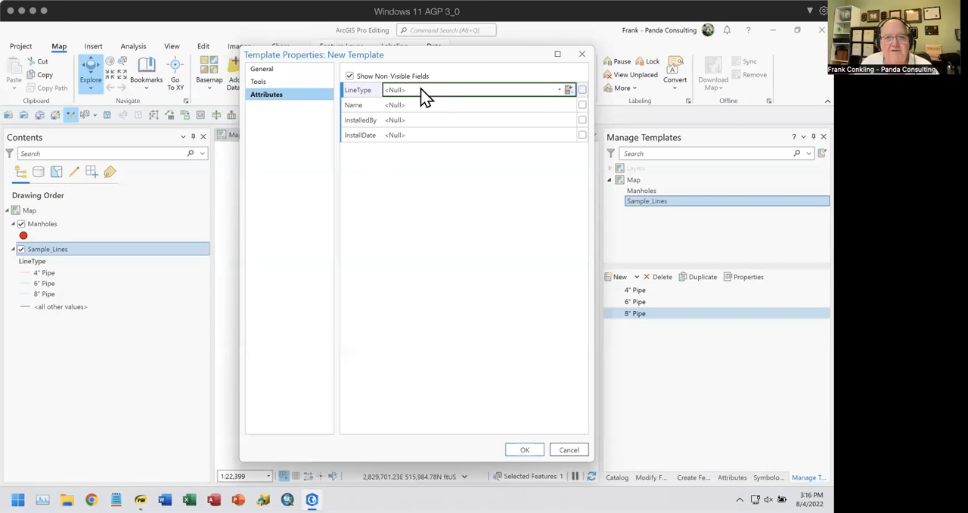
pyautogui.click(524, 449)
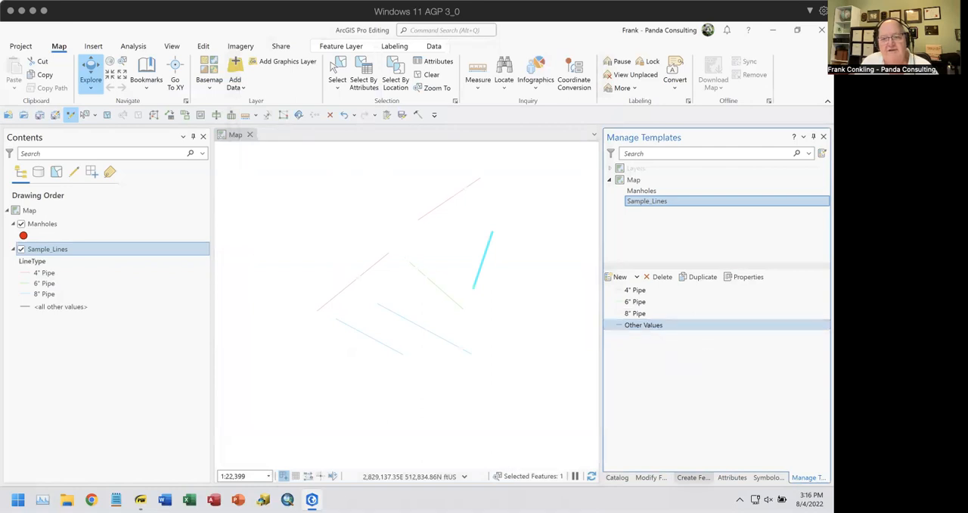
# Create two separate two-point lines with the Other Values template, the second about 2,118 ft long, and check the second line's attributes
pyautogui.click(692, 478)
pyautogui.click(642, 273)
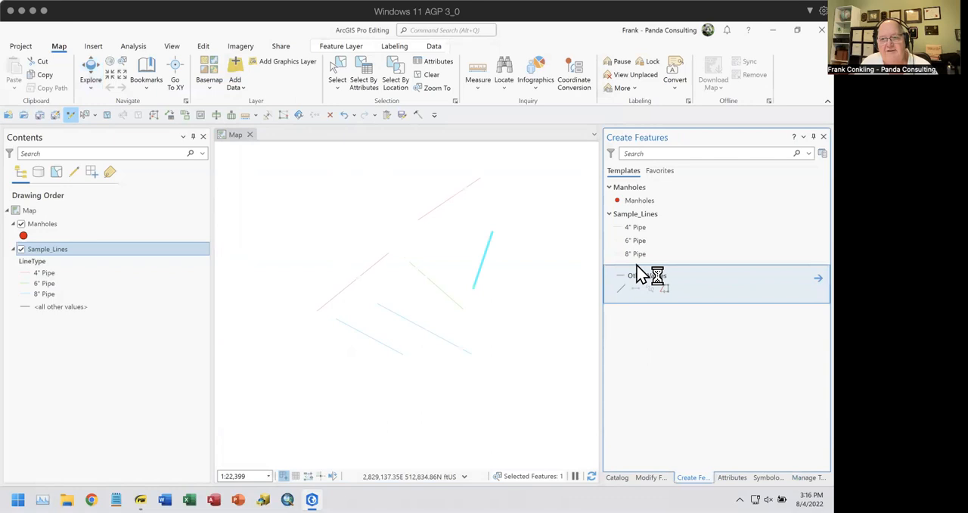
pyautogui.click(636, 288)
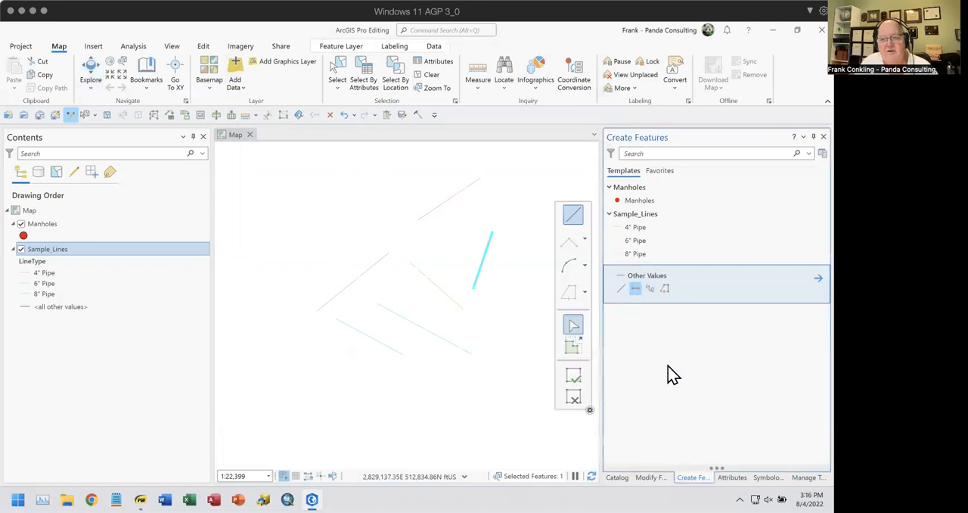
pyautogui.click(291, 261)
pyautogui.doubleClick(333, 202)
pyautogui.click(359, 209)
pyautogui.doubleClick(401, 251)
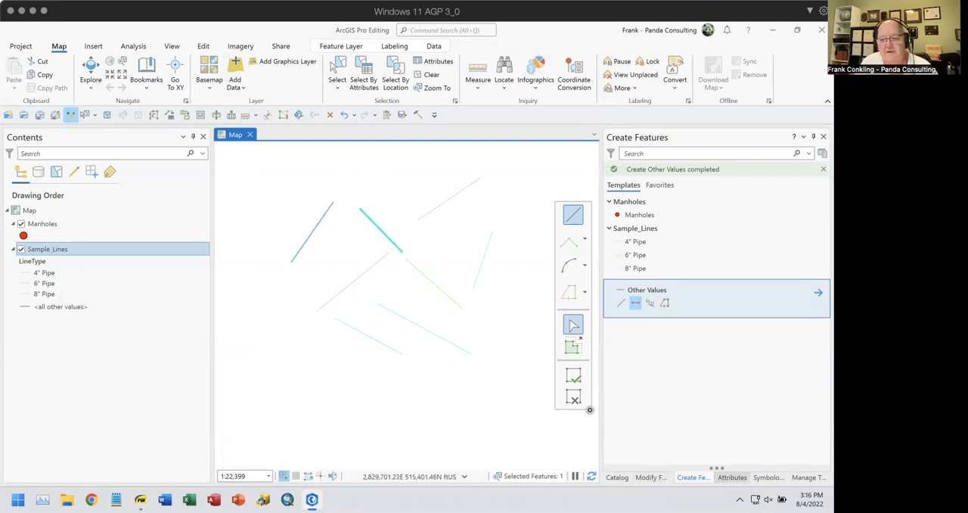
pyautogui.click(732, 478)
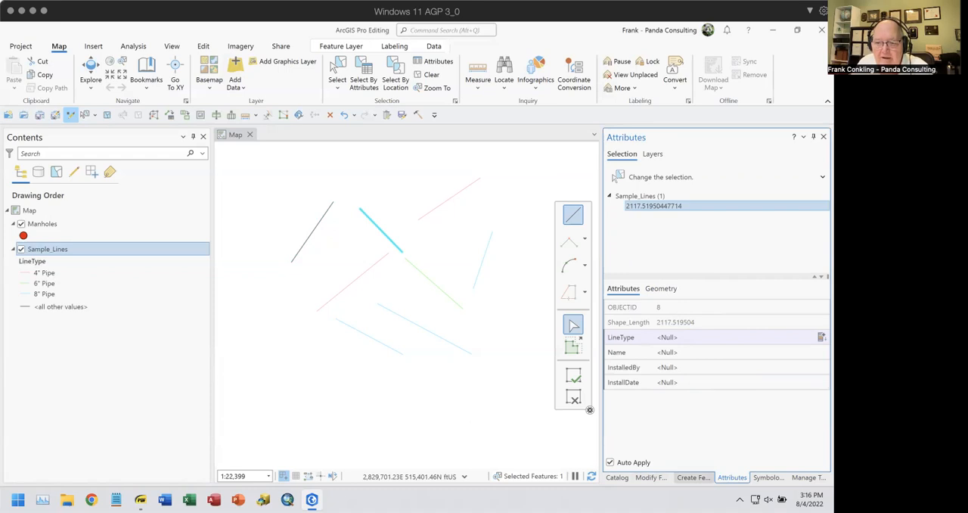
# Open the active template settings of the 4" Pipe template with the Two-Point Line tool and enable Continue Two-Point Lines
pyautogui.click(693, 477)
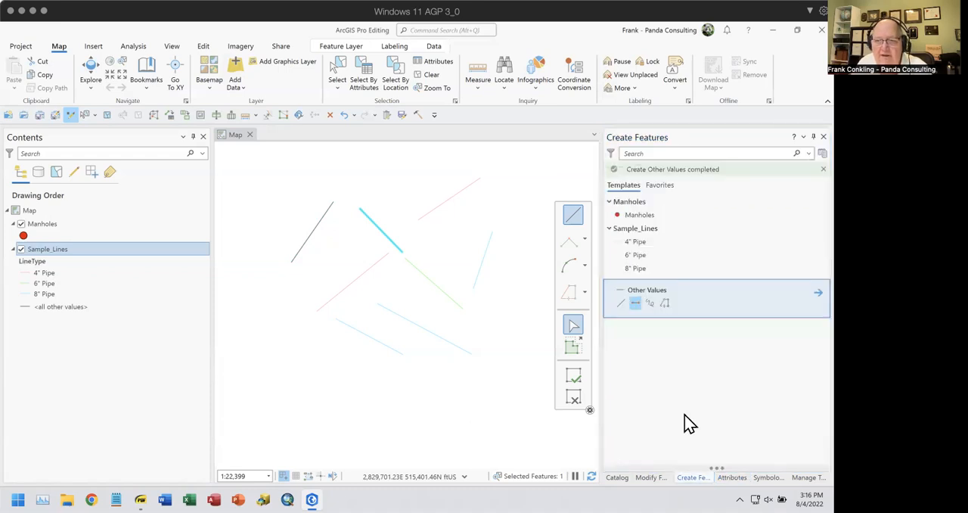
pyautogui.click(639, 243)
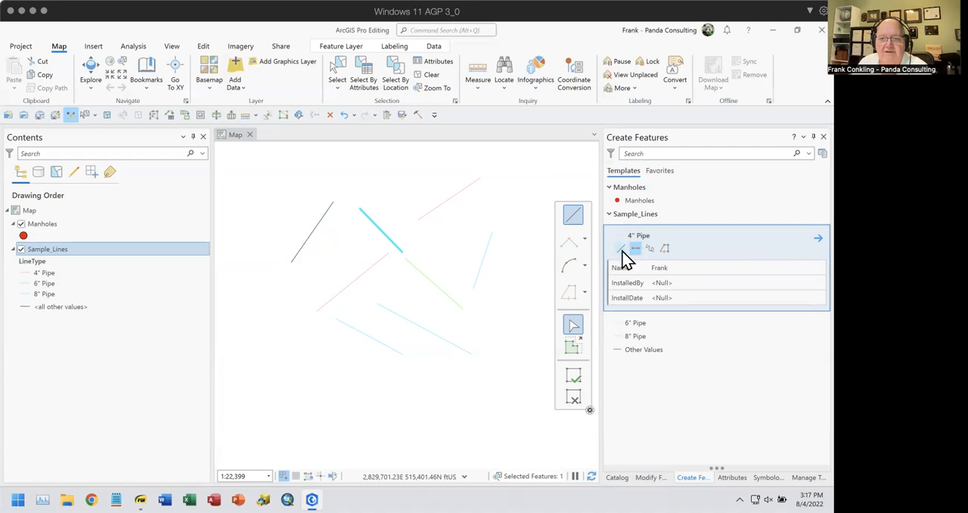
pyautogui.click(635, 250)
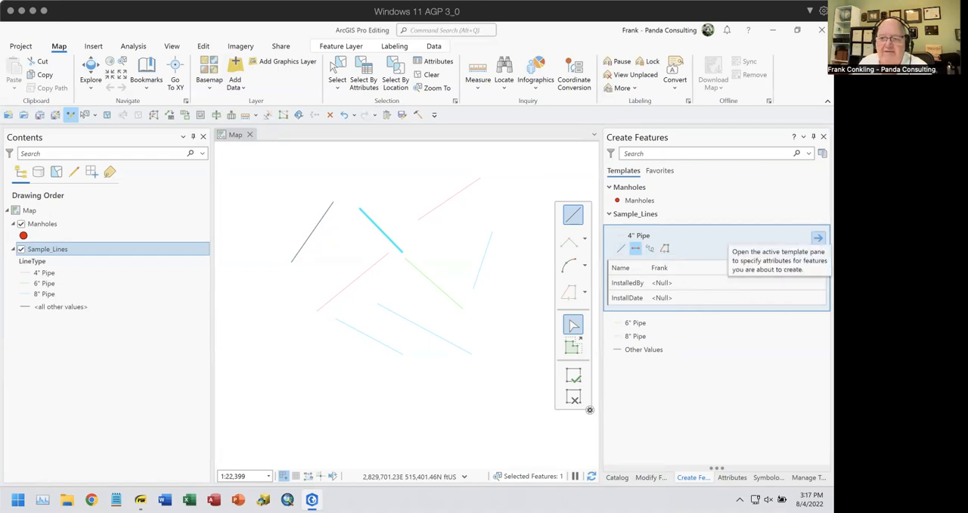
pyautogui.click(817, 238)
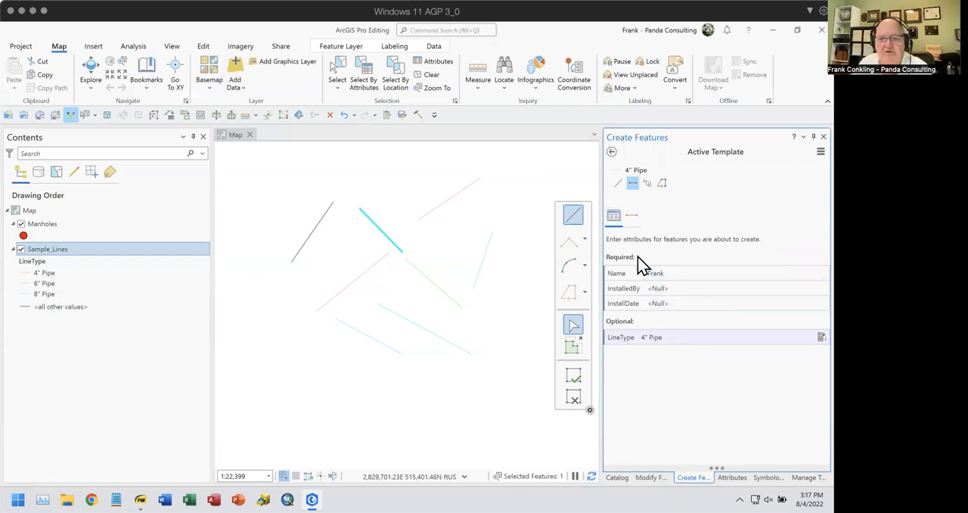
pyautogui.click(630, 217)
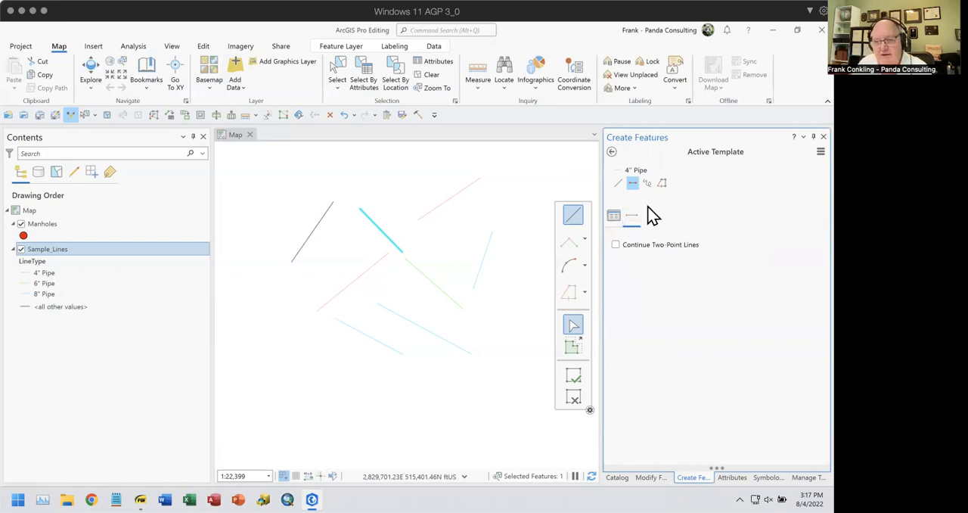
pyautogui.click(616, 246)
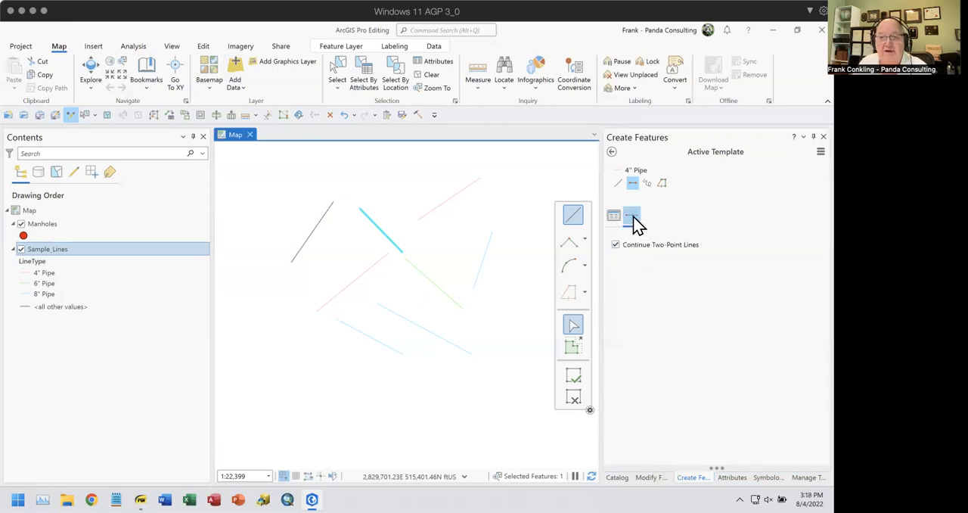
# Create a chain of four connected 4" Pipe lines around the upper right of the existing lines, discard the pending segment and disable Continue Two-Point Lines
pyautogui.click(396, 192)
pyautogui.click(458, 168)
pyautogui.click(504, 184)
pyautogui.click(514, 238)
pyautogui.click(515, 301)
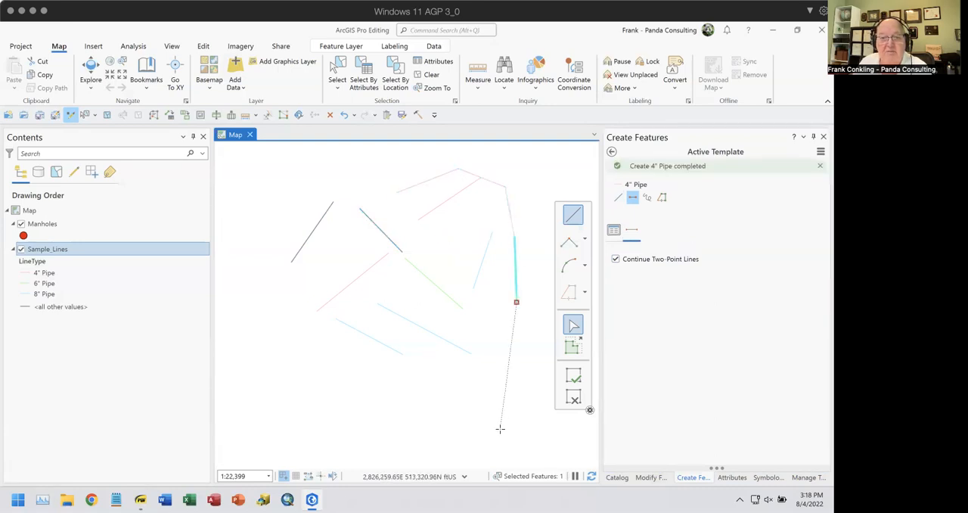
pyautogui.click(575, 399)
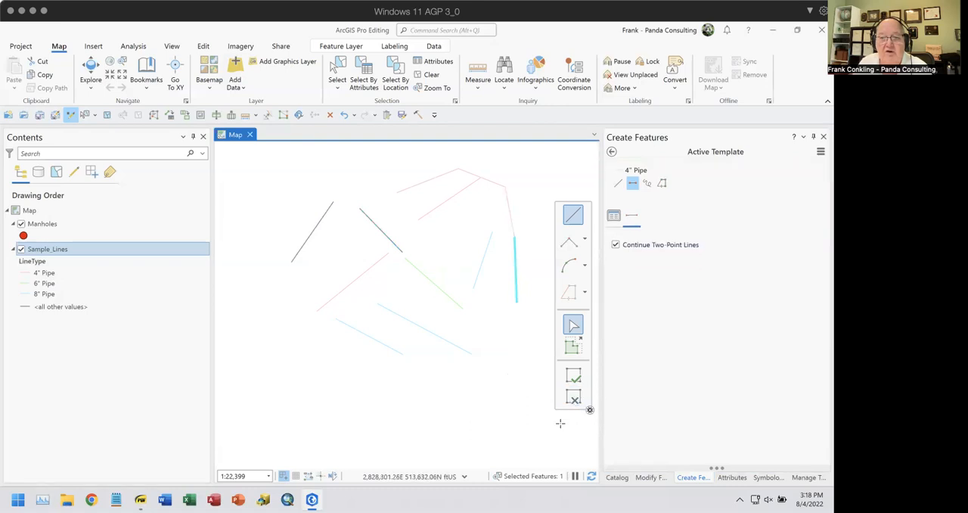
pyautogui.click(616, 245)
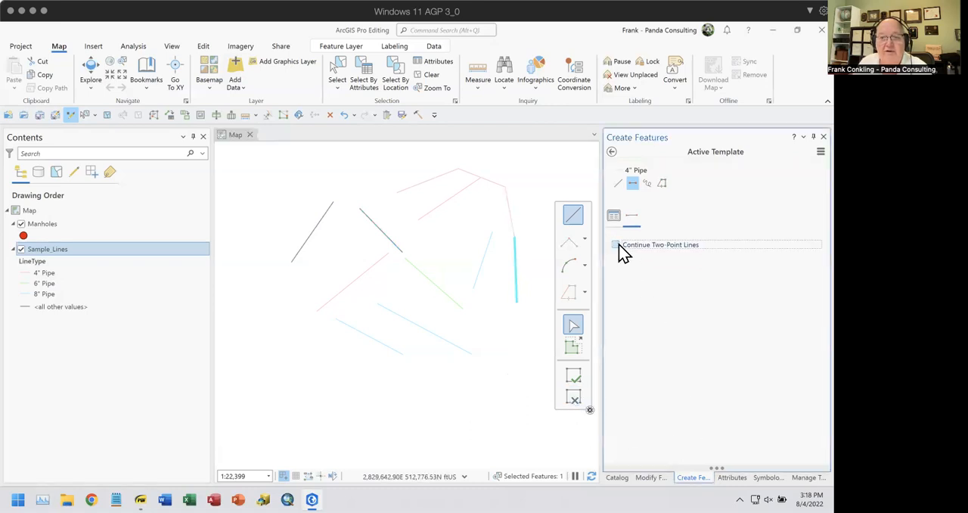
# Check the Two-Point Line options in the active template settings of the Other Values template and return to the template list
pyautogui.click(612, 151)
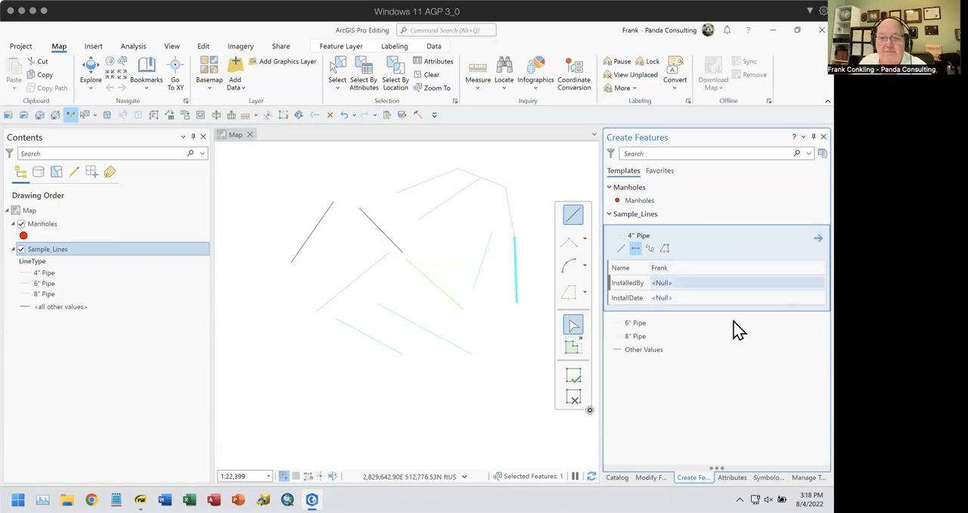
pyautogui.click(648, 355)
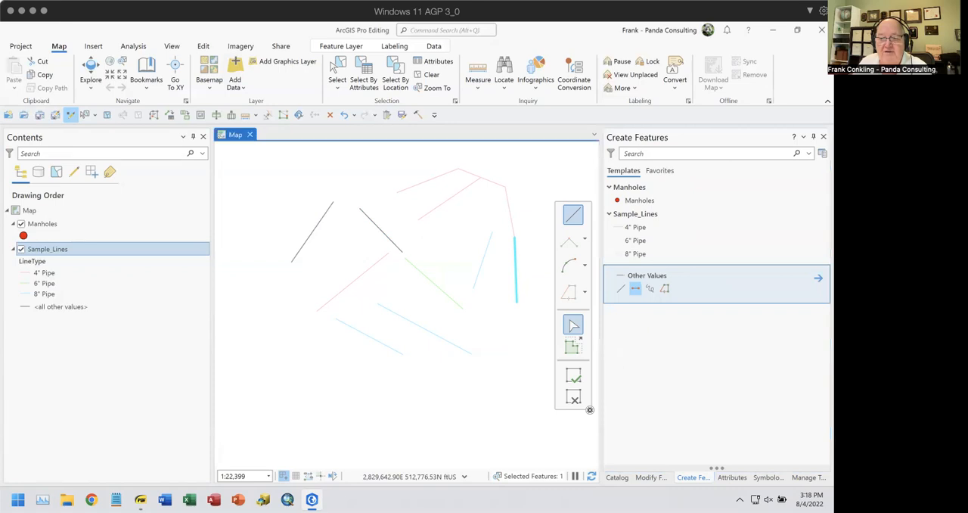
pyautogui.click(818, 277)
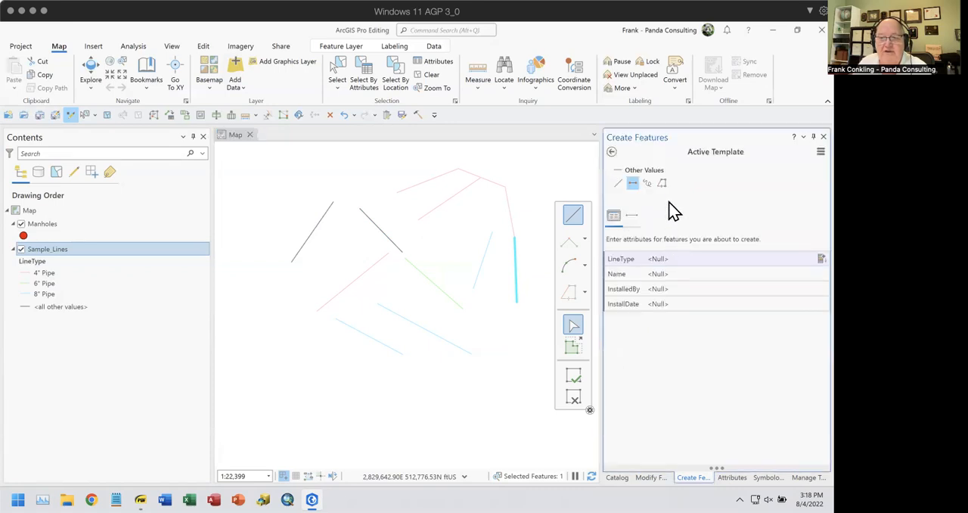
pyautogui.click(632, 216)
pyautogui.click(621, 246)
pyautogui.click(612, 152)
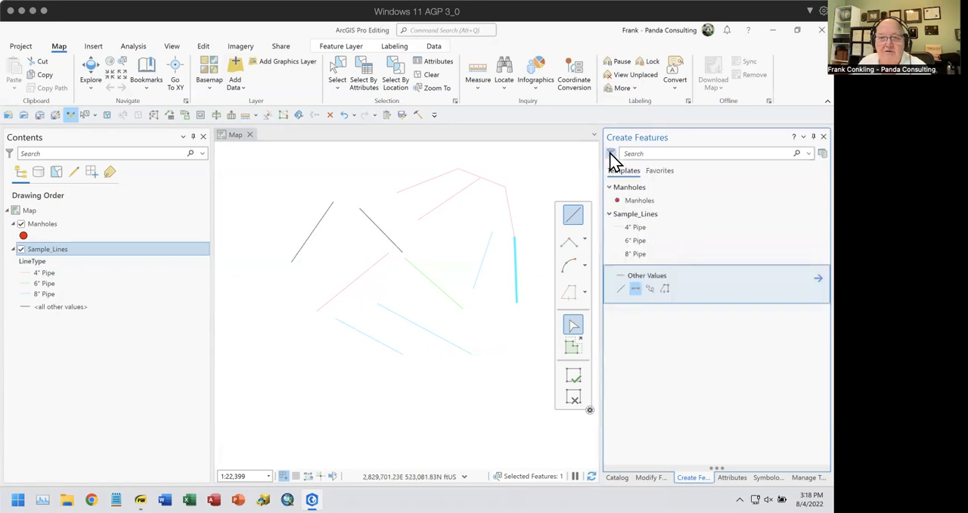
pyautogui.click(611, 153)
pyautogui.click(720, 184)
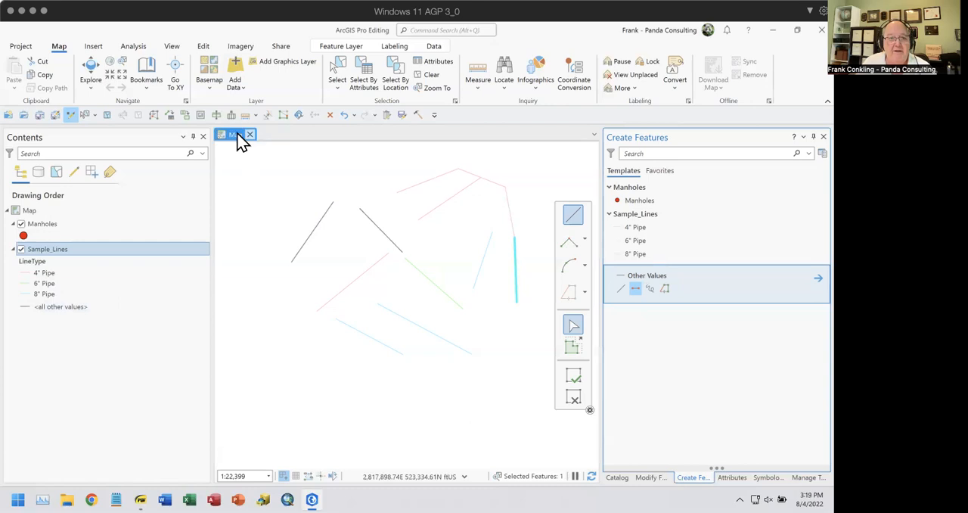
# Clear the feature selection and switch the Sample_Lines layer's visibility off and back on to check its effect on the template list
pyautogui.click(431, 75)
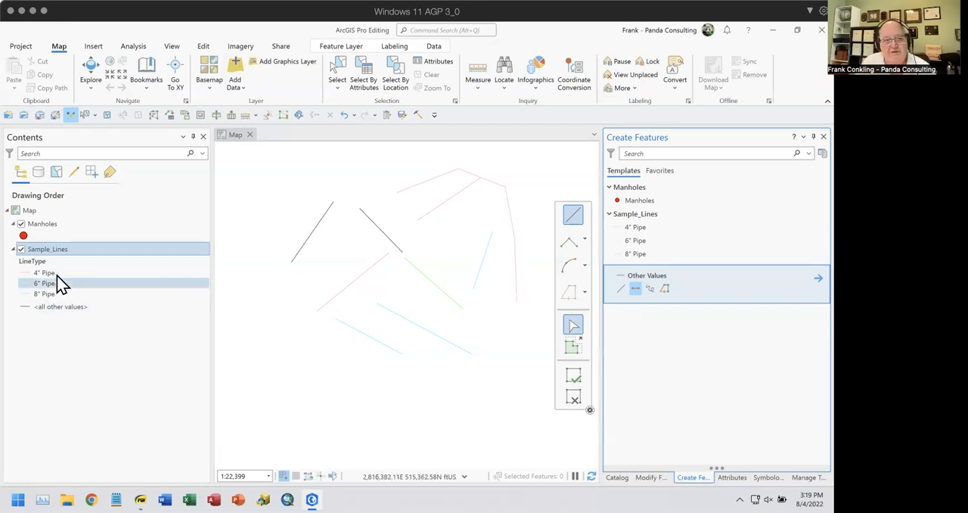
pyautogui.click(21, 251)
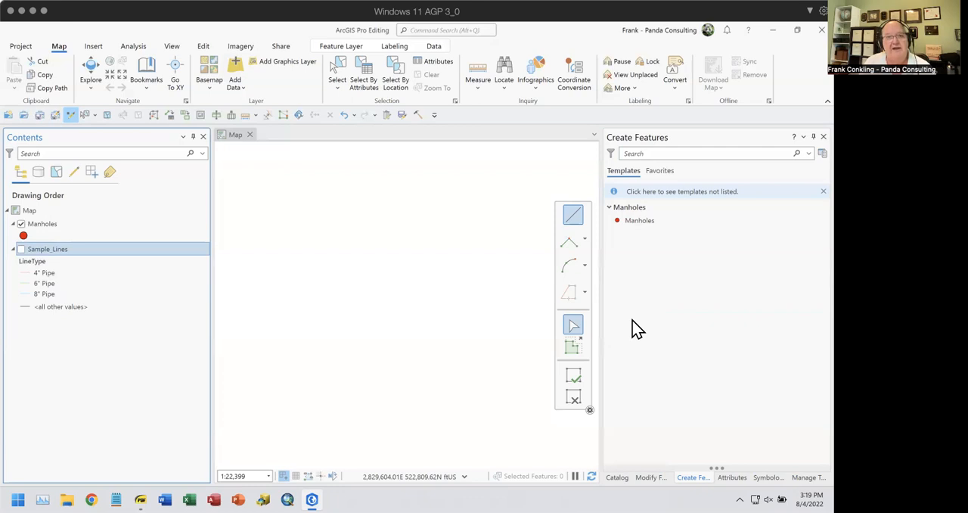
pyautogui.click(21, 250)
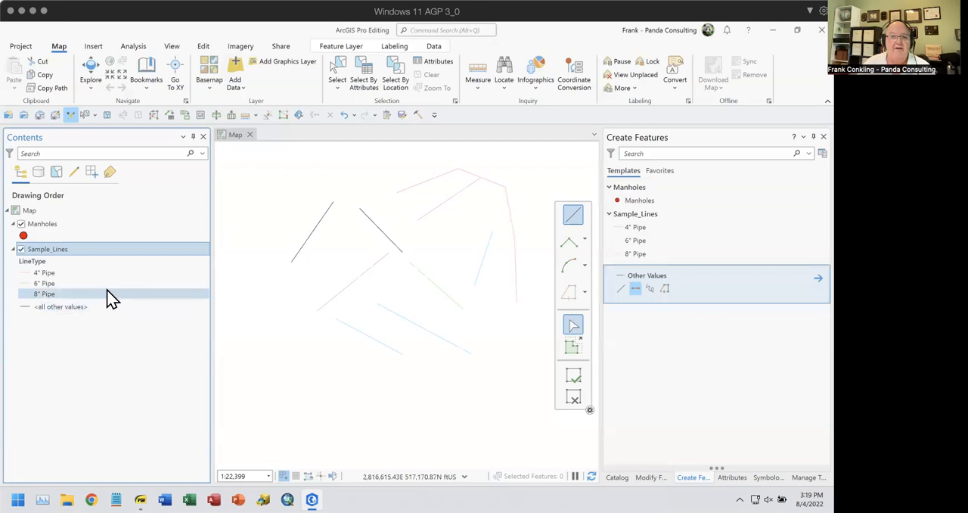
# Add a definition query to the Sample_Lines layer where LineType is equal to 6" Pipe and apply it
pyautogui.rightClick(54, 249)
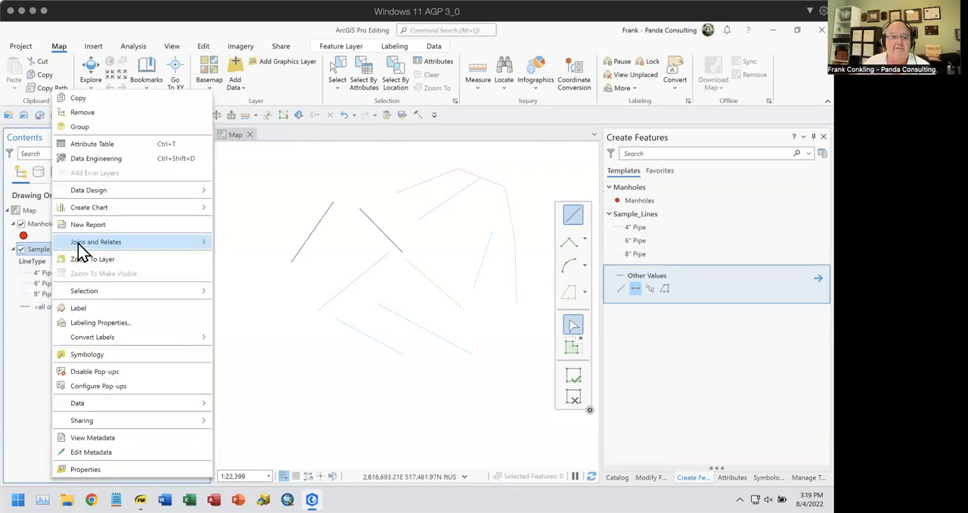
pyautogui.click(109, 472)
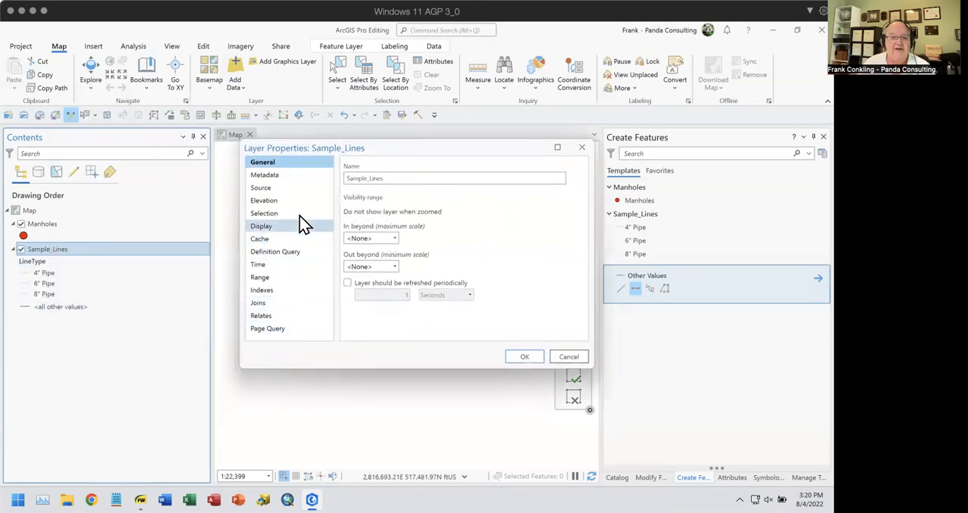
pyautogui.click(291, 251)
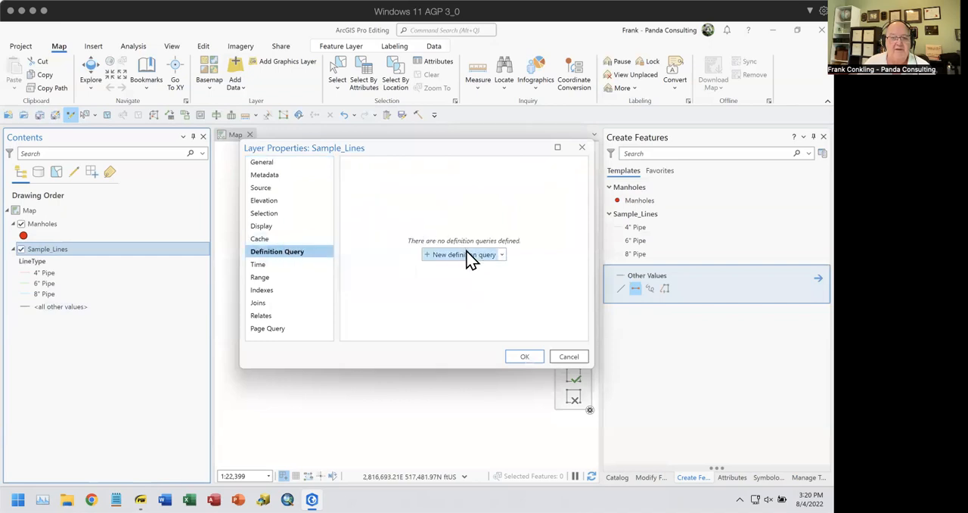
pyautogui.click(428, 254)
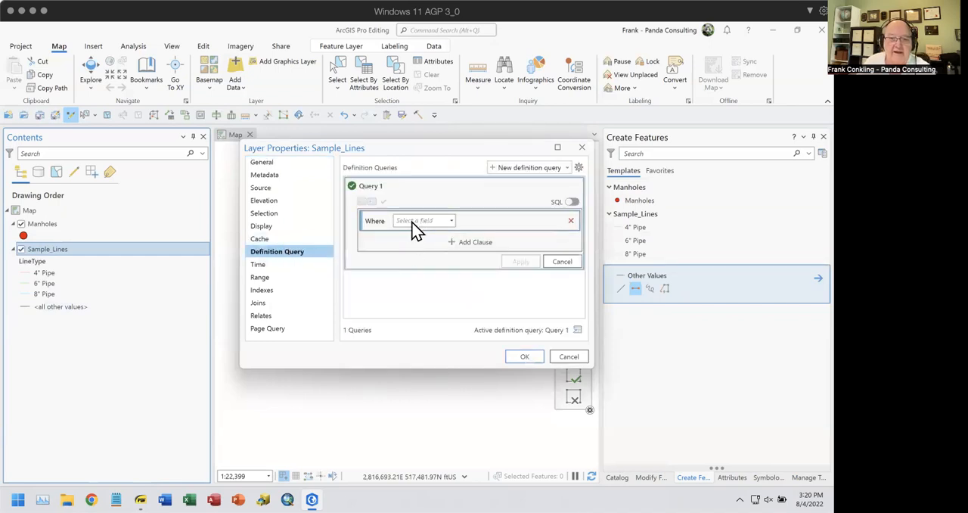
pyautogui.click(417, 221)
pyautogui.click(422, 256)
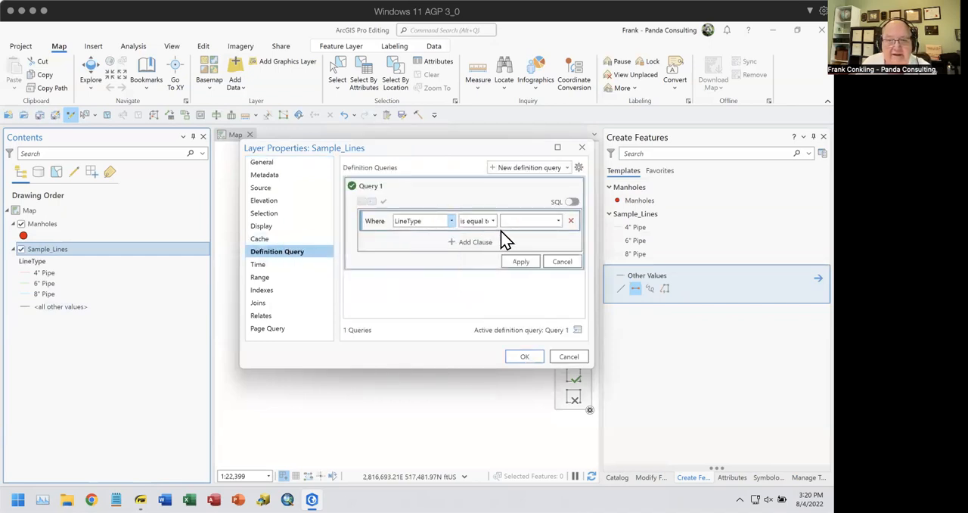
pyautogui.click(557, 220)
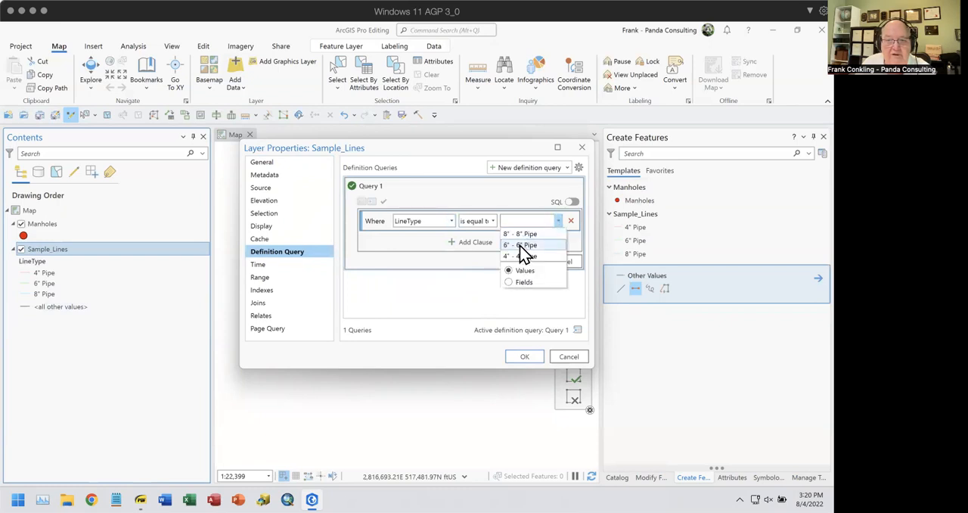
pyautogui.click(522, 246)
pyautogui.click(521, 262)
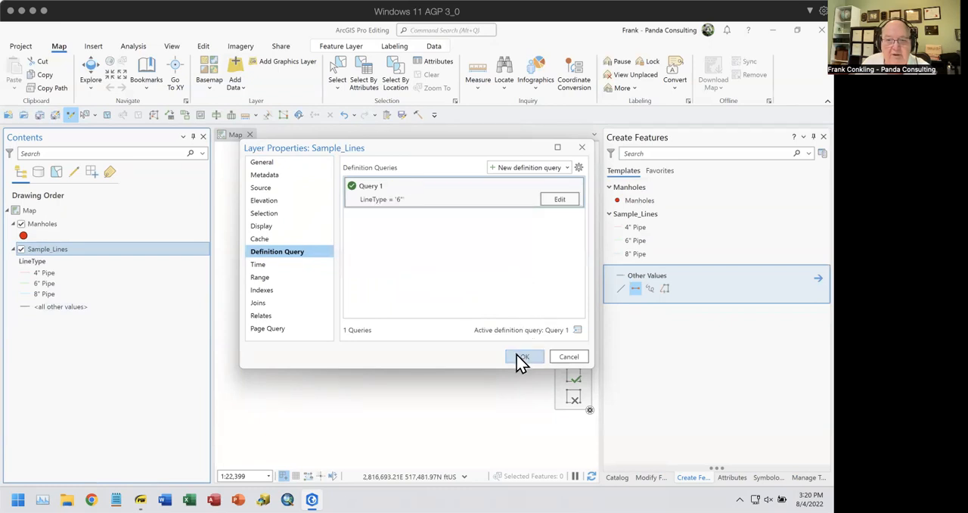
pyautogui.click(521, 357)
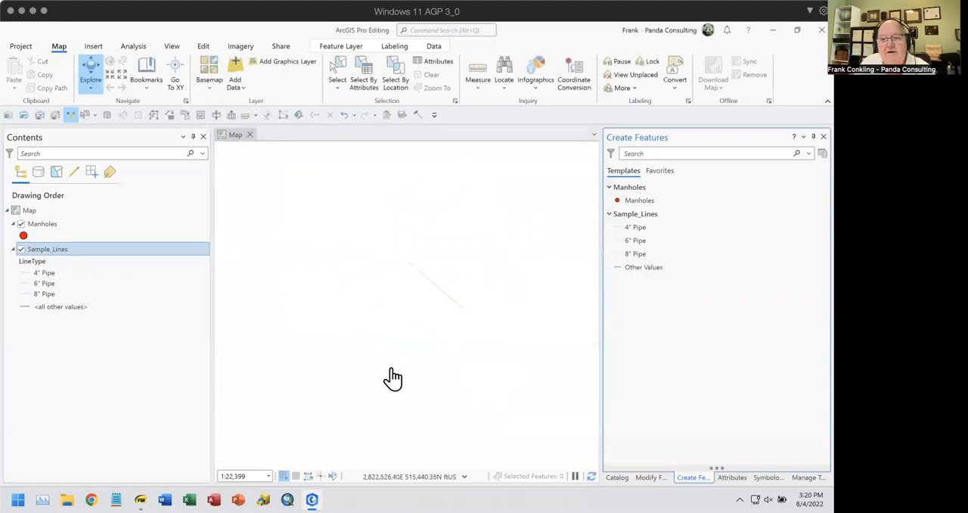
# Activate the 8" Pipe template and inspect its warning icon
pyautogui.click(46, 256)
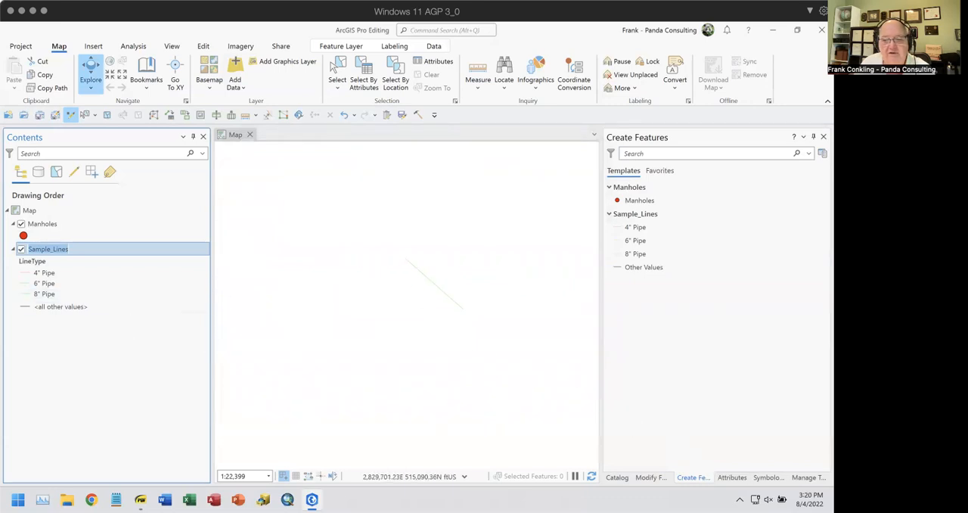
pyautogui.click(732, 477)
pyautogui.click(693, 477)
pyautogui.click(637, 255)
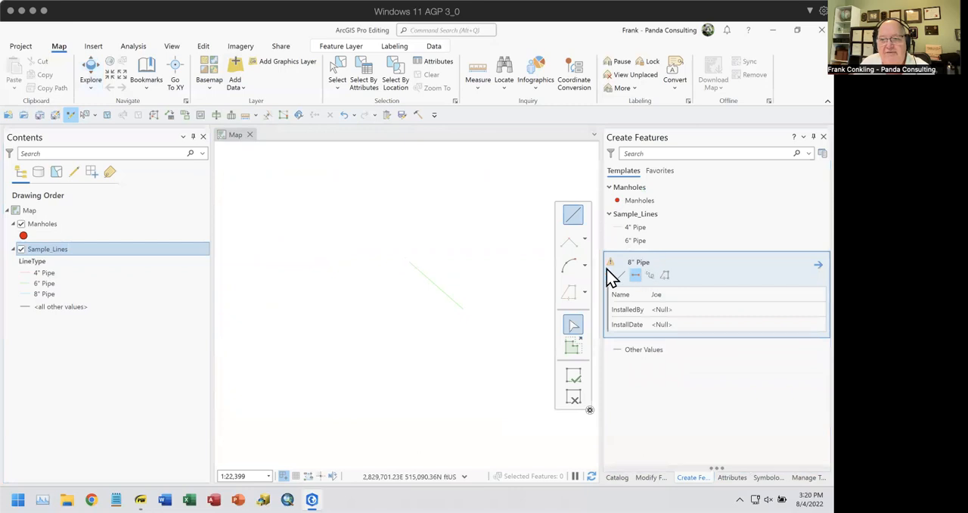
pyautogui.moveTo(609, 263)
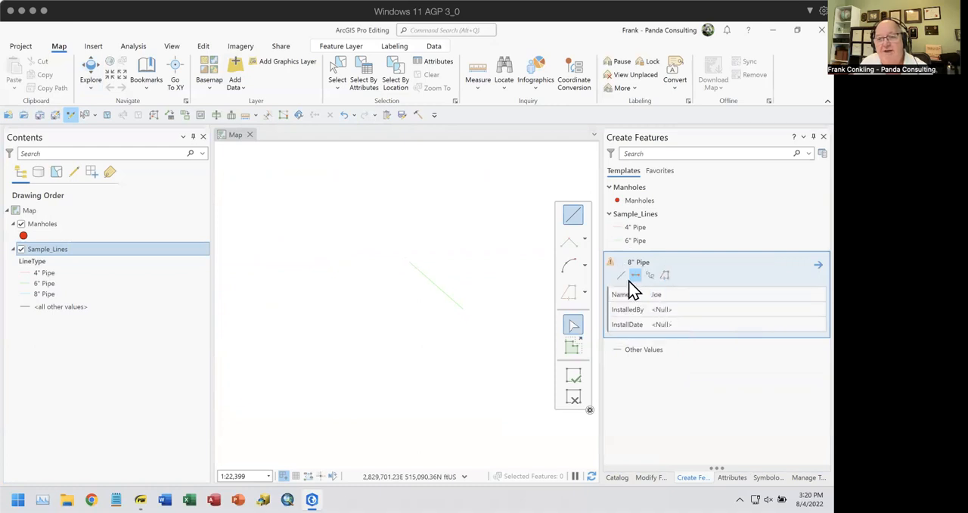
# Create a short two-point line with the 6" Pipe template, left of the existing 6" Pipe line
pyautogui.click(636, 242)
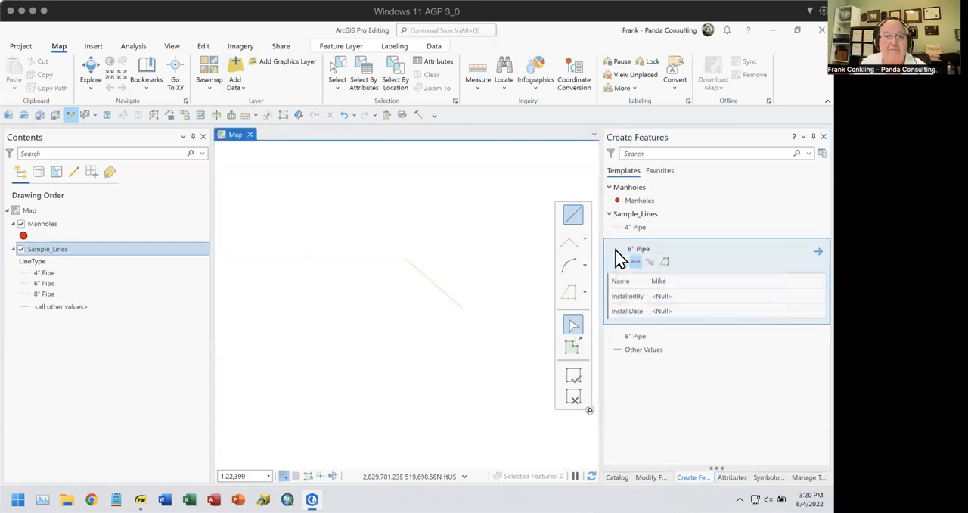
pyautogui.click(636, 262)
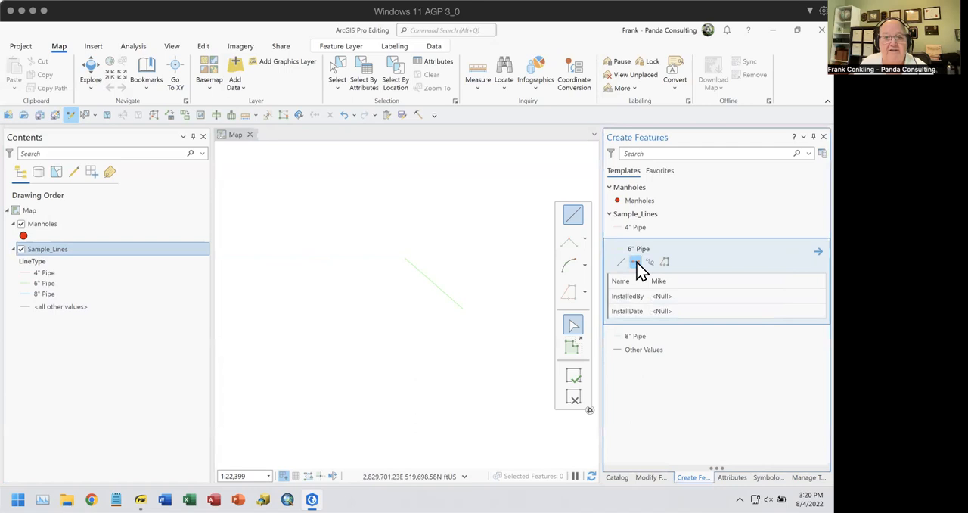
pyautogui.click(389, 320)
pyautogui.doubleClick(382, 290)
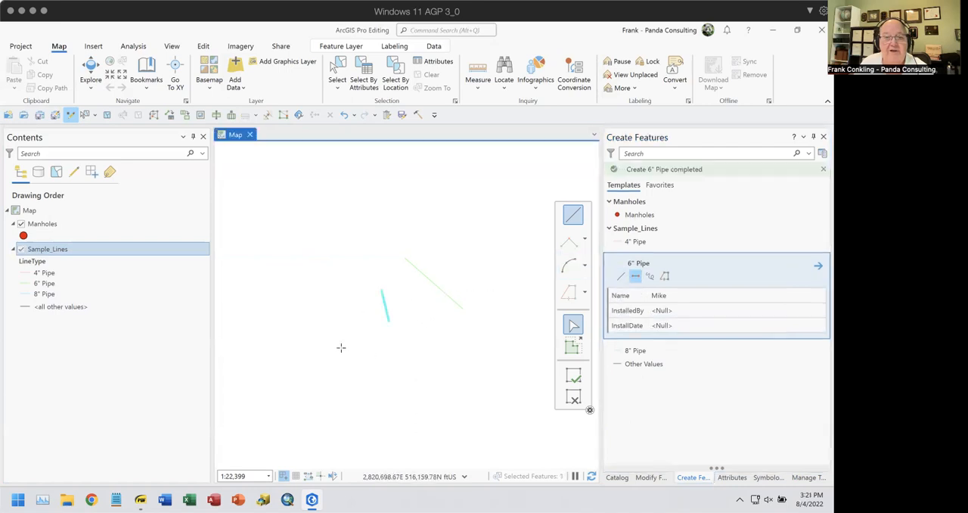
# Create a two-point line with the 8" Pipe template below the 6" Pipe lines and read the template's warning details
pyautogui.click(637, 352)
pyautogui.click(636, 276)
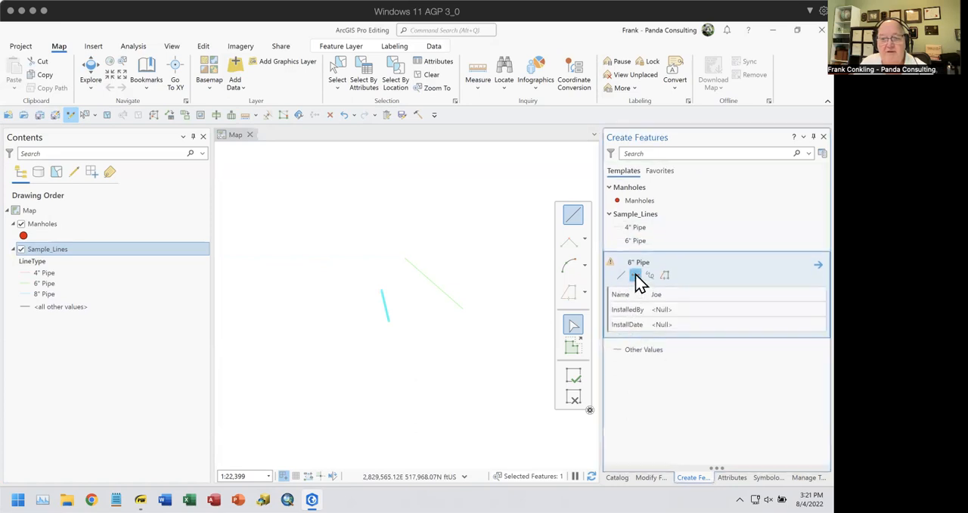
pyautogui.click(378, 364)
pyautogui.doubleClick(447, 351)
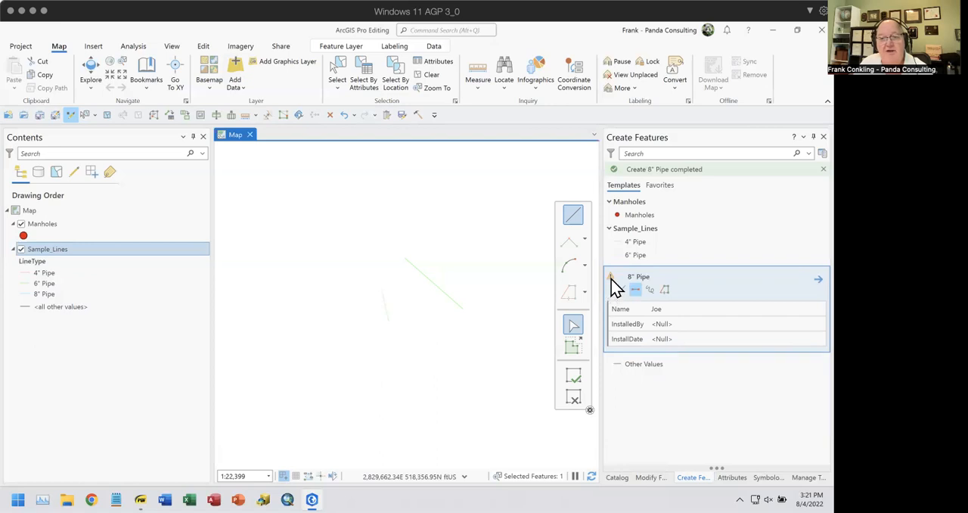
pyautogui.moveTo(613, 286)
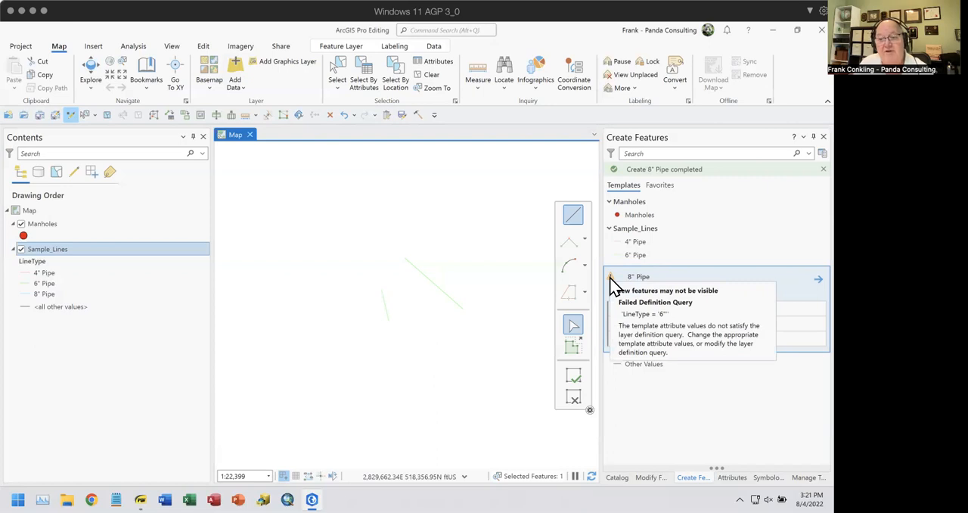
# Delete the LineType definition query from the Sample_Lines layer's properties, confirm the removal and apply the change
pyautogui.rightClick(37, 250)
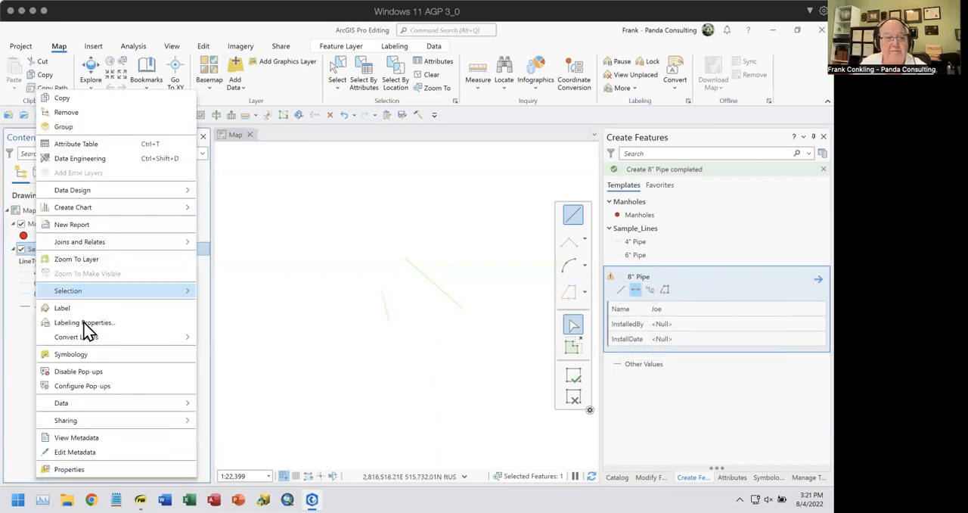
pyautogui.click(78, 468)
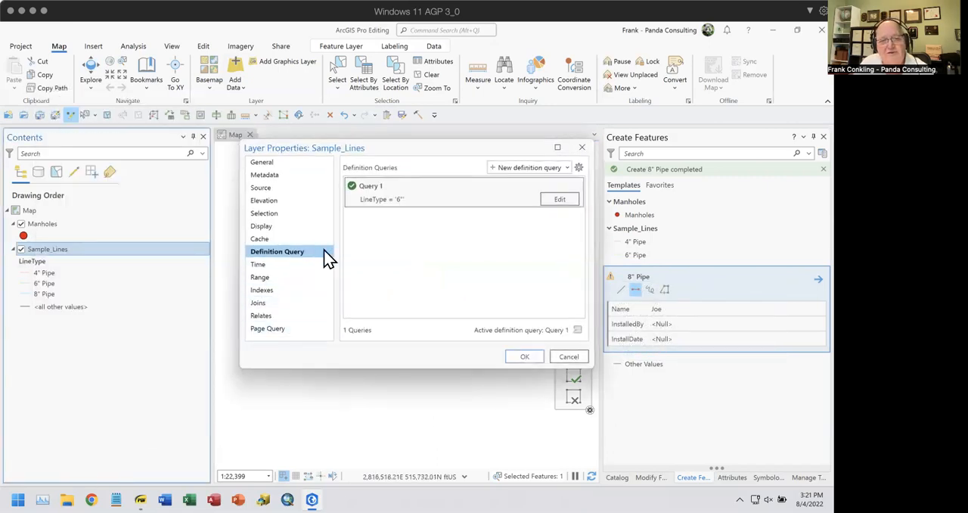
pyautogui.click(423, 188)
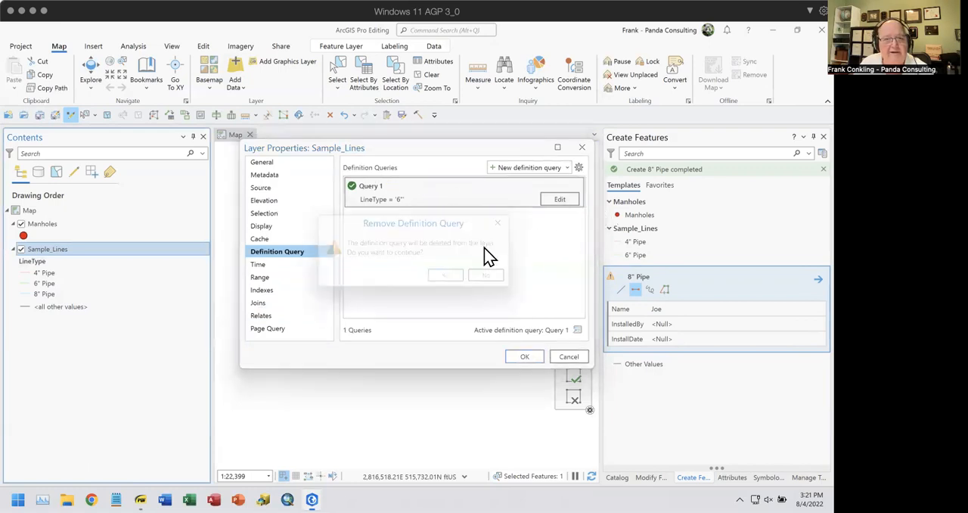
pyautogui.click(448, 276)
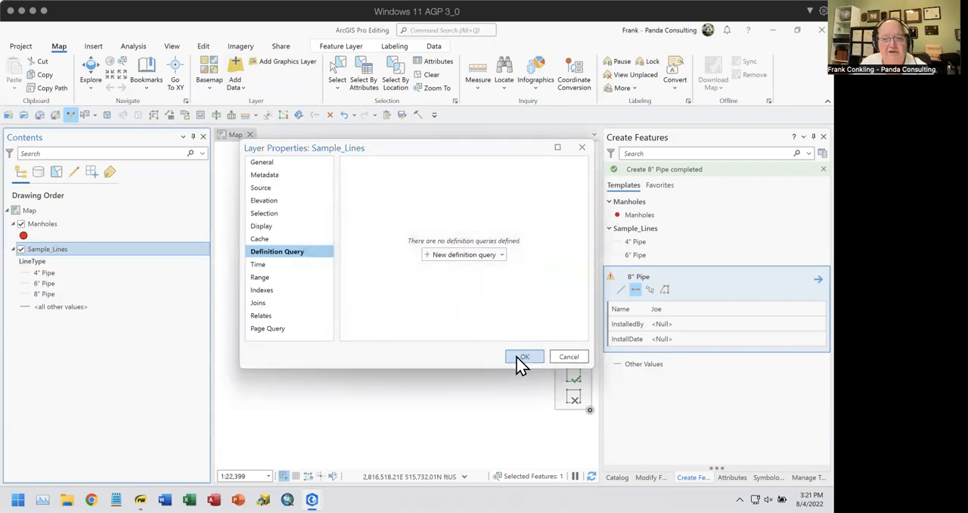
pyautogui.click(523, 359)
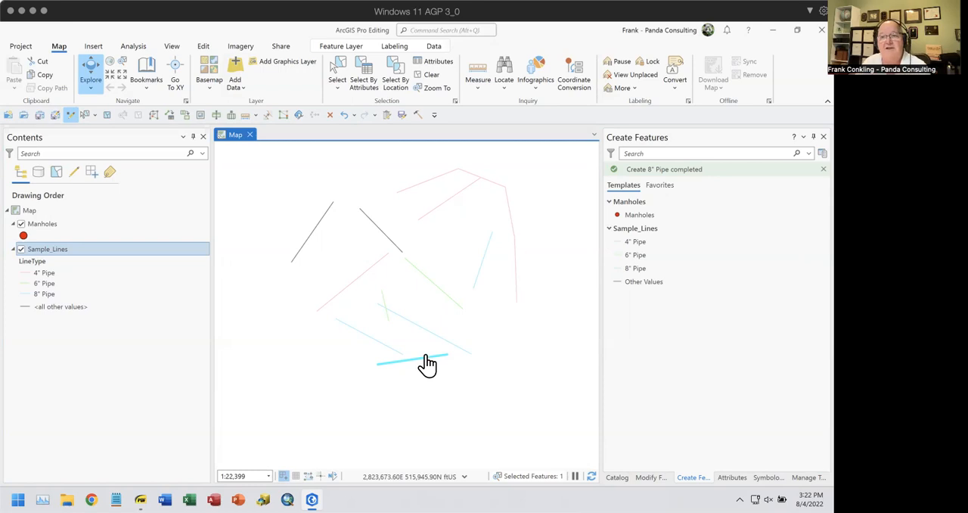
# Switch to managing templates and examine the new template types offered for Sample_Lines, including the group and preset template options
pyautogui.click(807, 477)
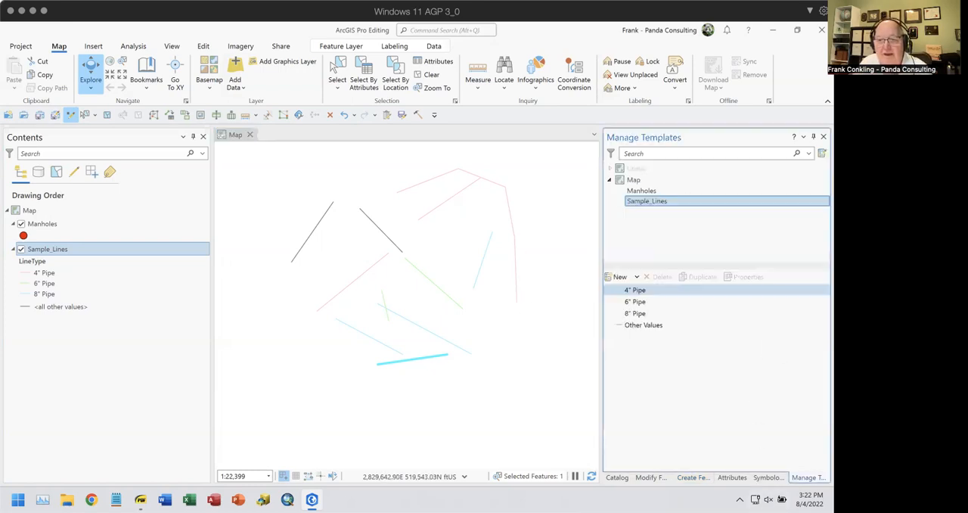
pyautogui.click(638, 278)
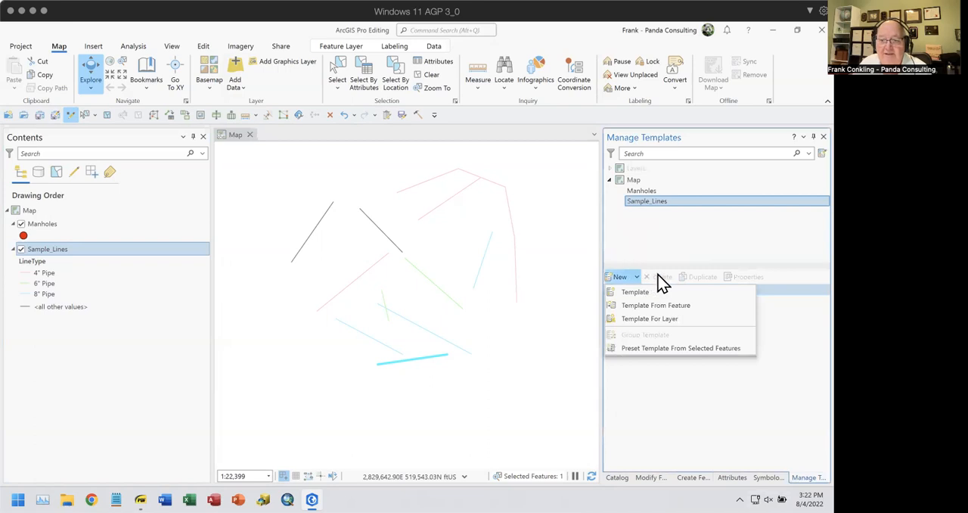
pyautogui.click(673, 389)
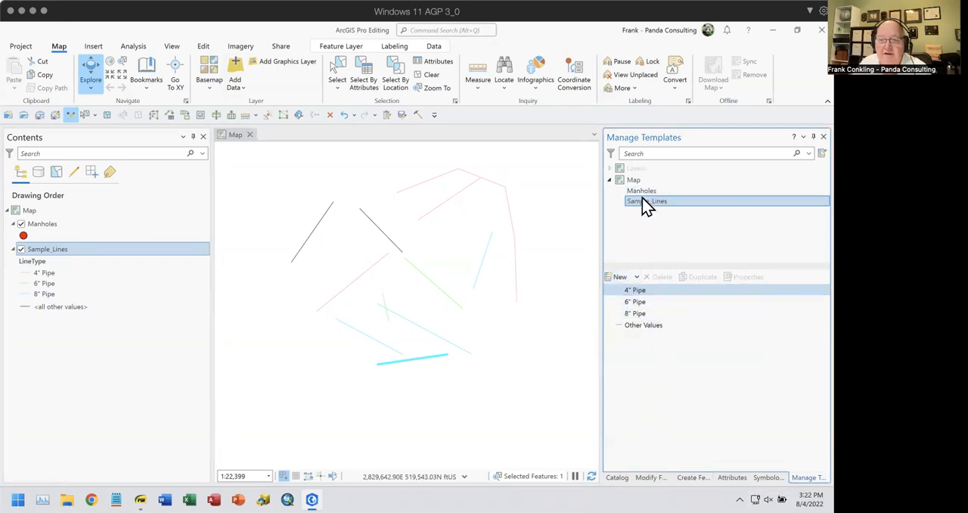
pyautogui.click(630, 279)
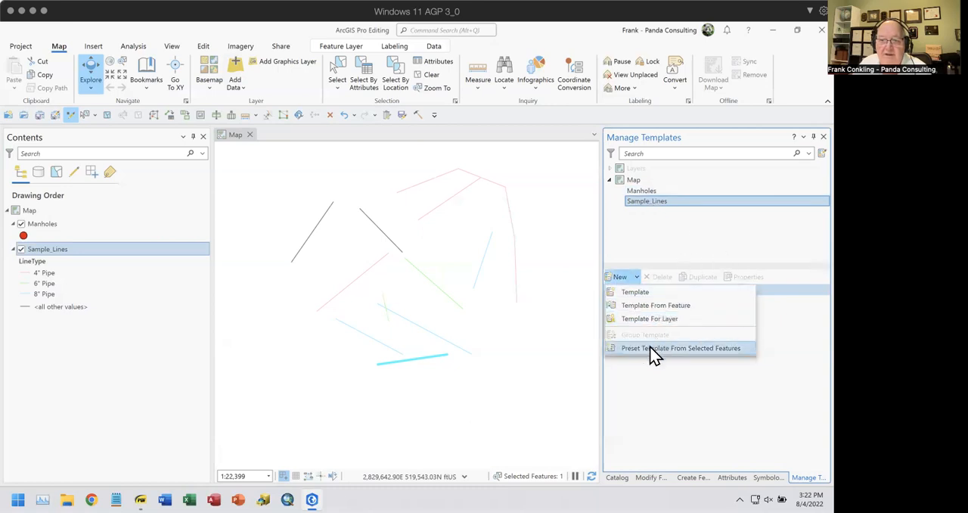
pyautogui.click(712, 397)
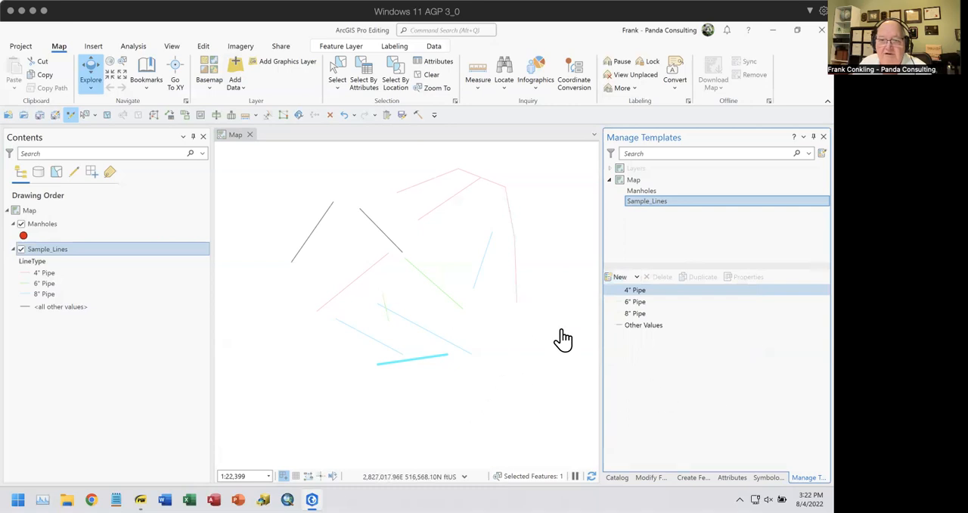
# Clear the selected line feature and check which new template types are offered for Sample_Lines
pyautogui.click(425, 75)
pyautogui.click(635, 278)
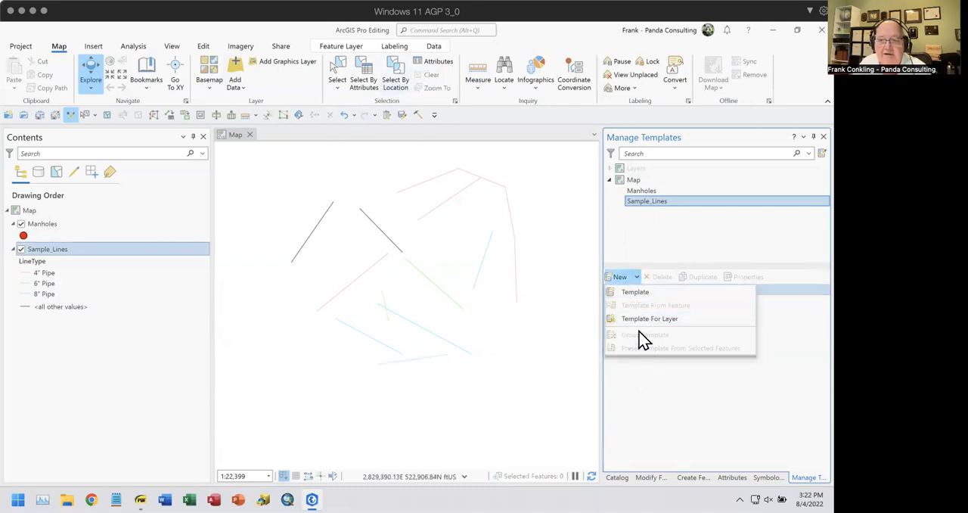
pyautogui.click(746, 410)
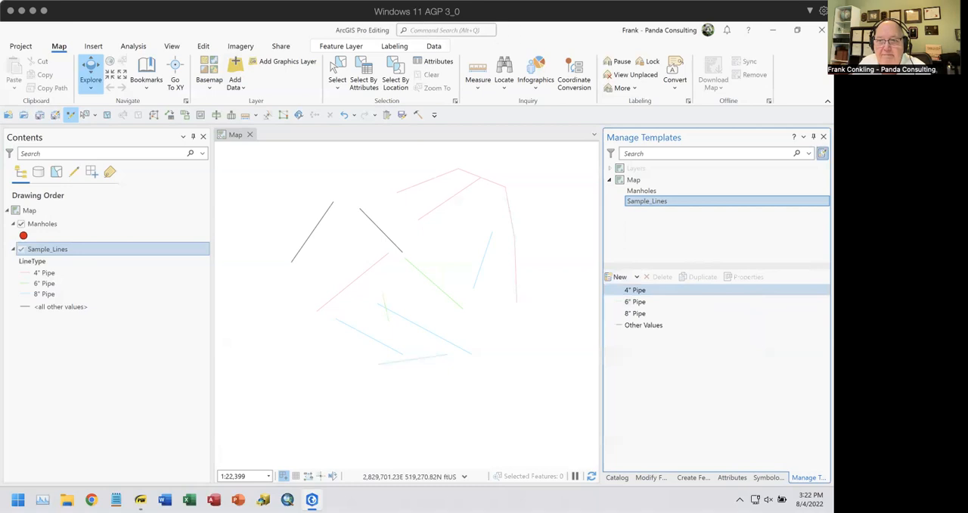
# Check the Sample_Lines templates available for feature creation, return to managing templates and examine the Template For Layer option
pyautogui.click(822, 153)
pyautogui.click(629, 228)
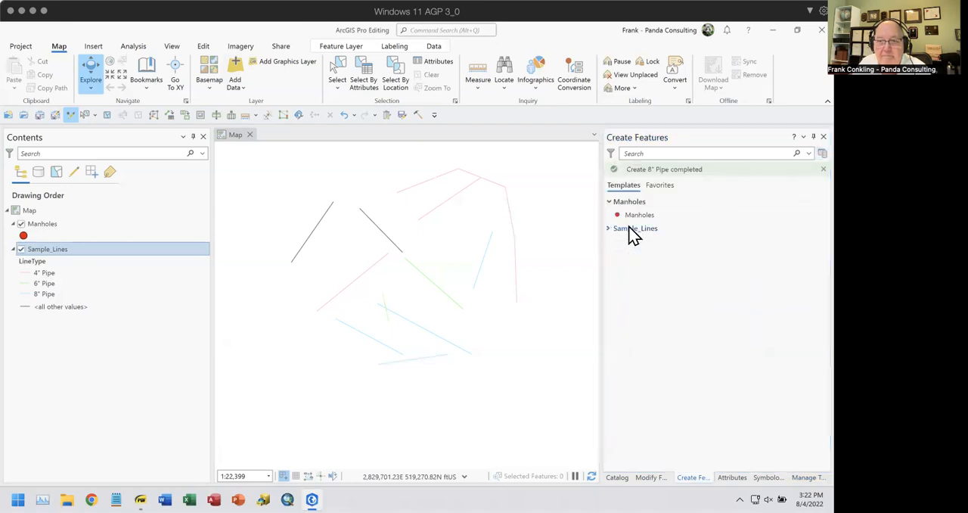
pyautogui.click(630, 230)
pyautogui.click(822, 152)
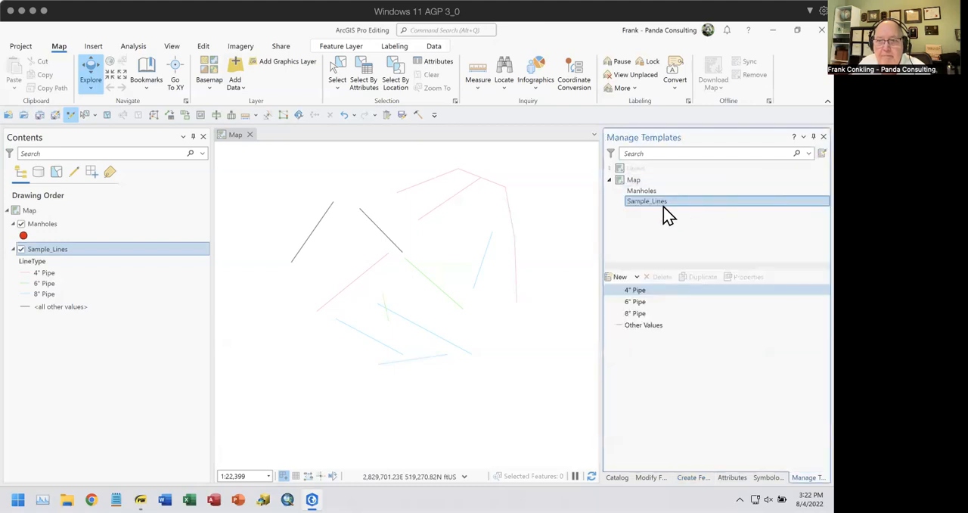
pyautogui.click(637, 279)
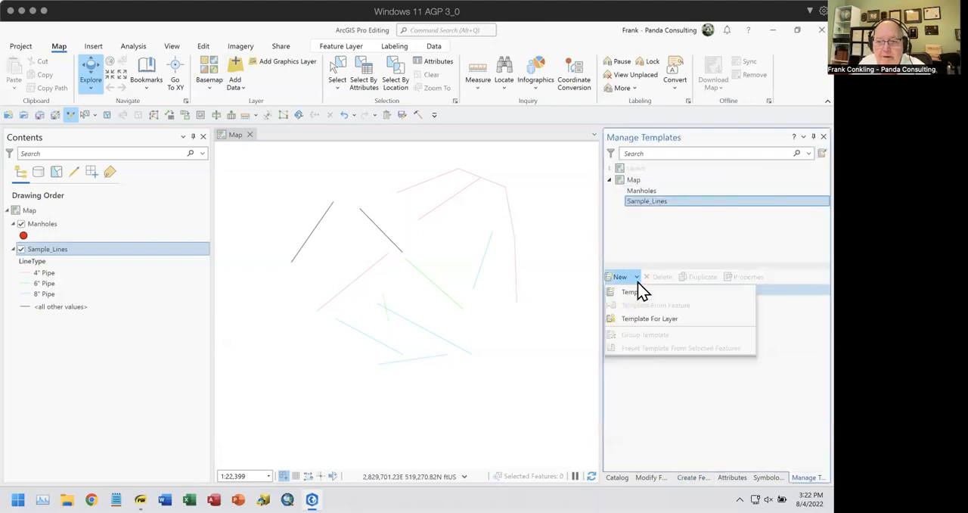
pyautogui.click(636, 323)
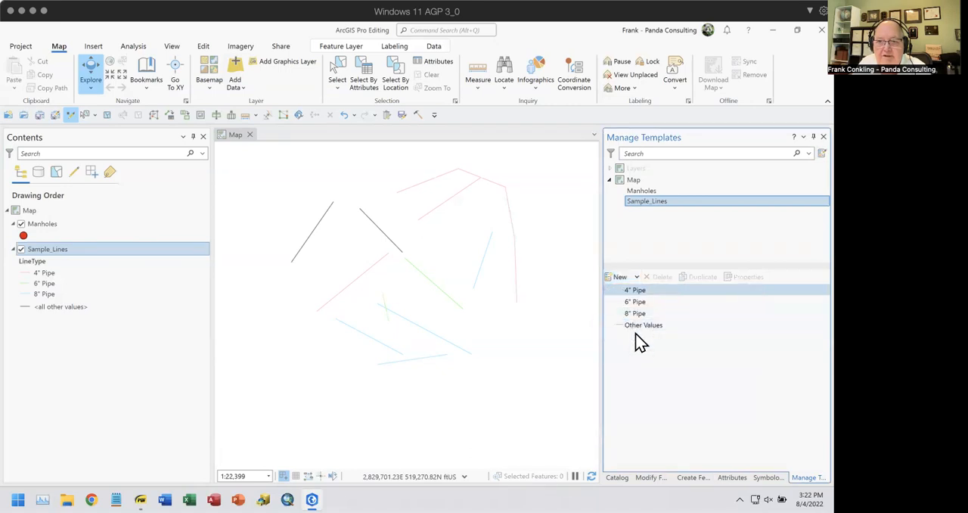
# Select the Other Values template and check the new template types it allows, trying 8" Pipe as an additional selection
pyautogui.click(639, 333)
pyautogui.click(638, 278)
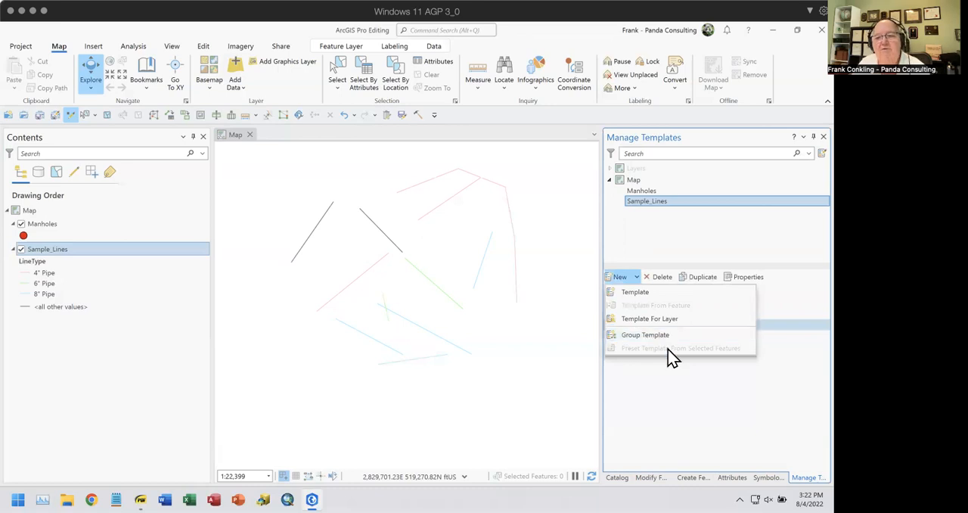
pyautogui.click(654, 404)
pyautogui.keyDown('shift'); pyautogui.click(638, 314); pyautogui.keyUp('shift')
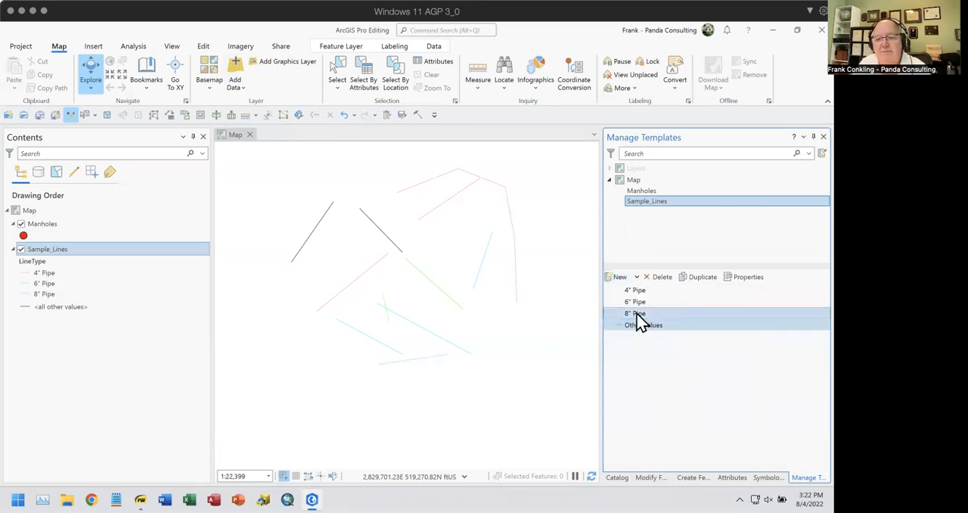
pyautogui.click(637, 314)
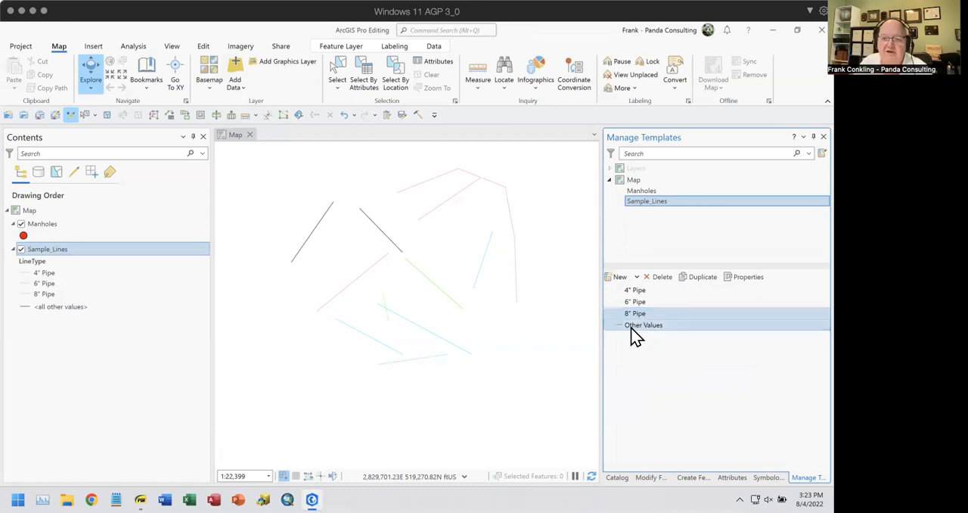
# Start a group template named Sewer Lines from the Other Values template and review its drawing tools
pyautogui.click(636, 326)
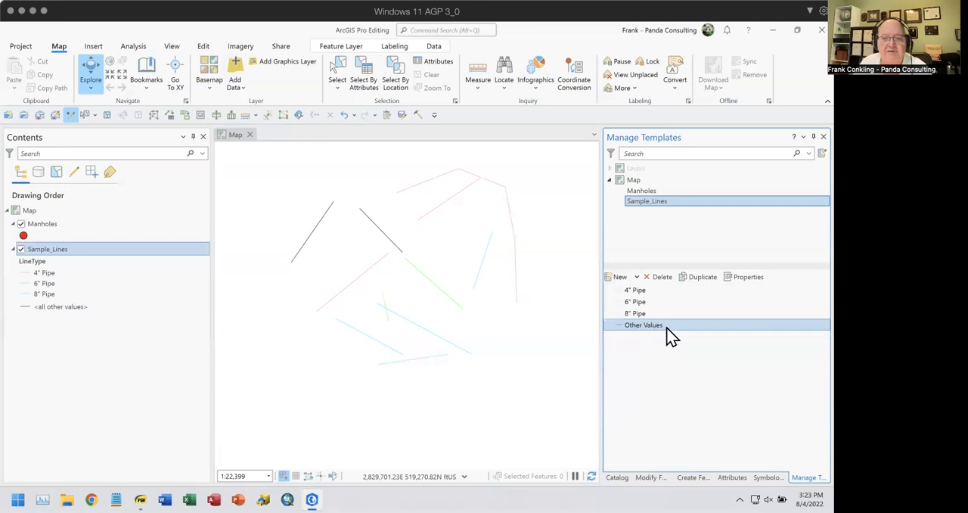
pyautogui.click(636, 277)
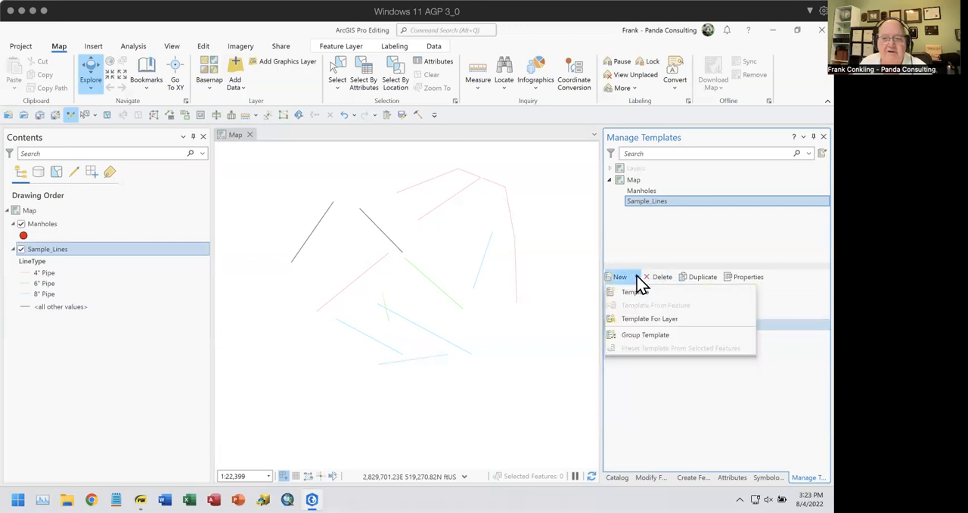
pyautogui.click(647, 335)
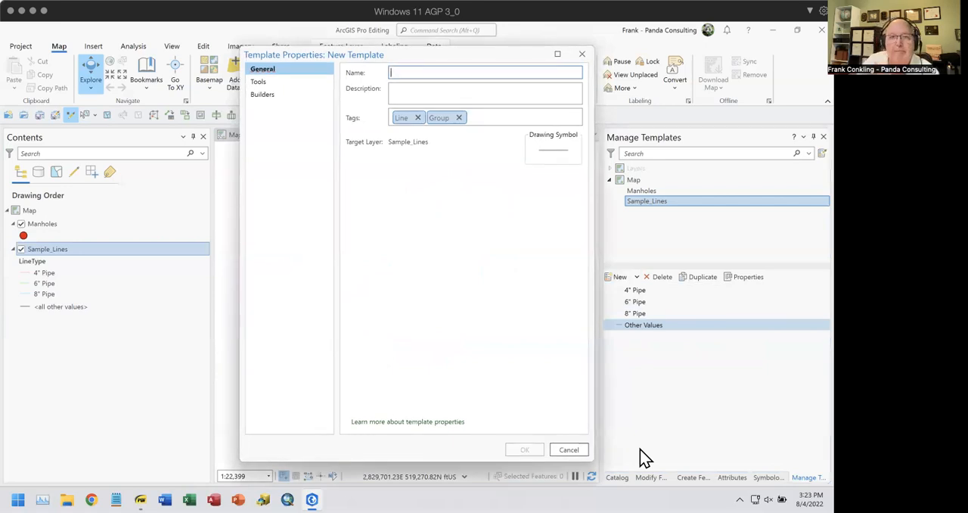
pyautogui.click(419, 71)
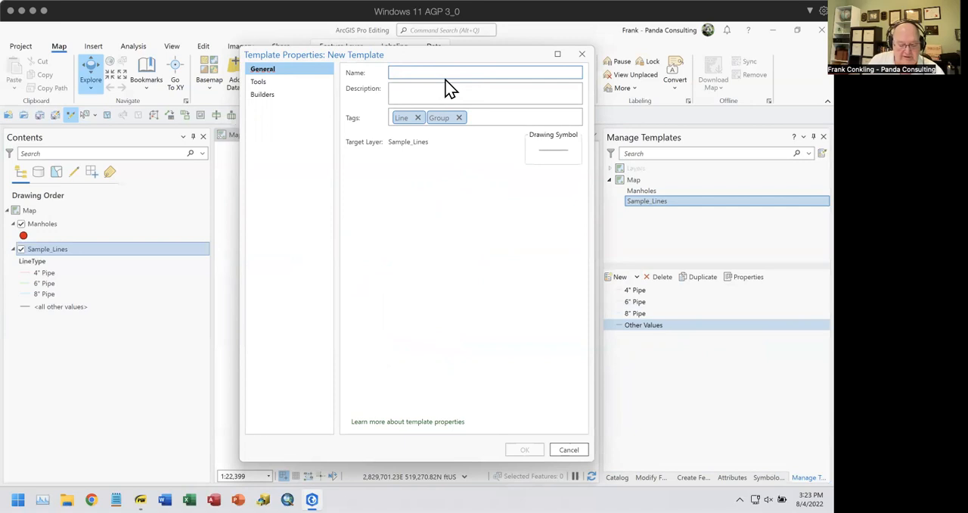
pyautogui.write('Sewer Lines')
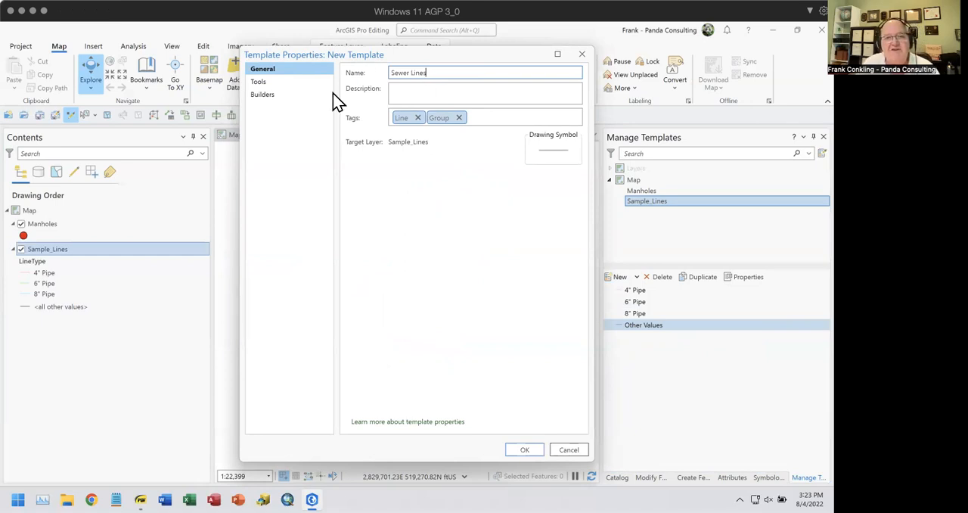
pyautogui.click(257, 82)
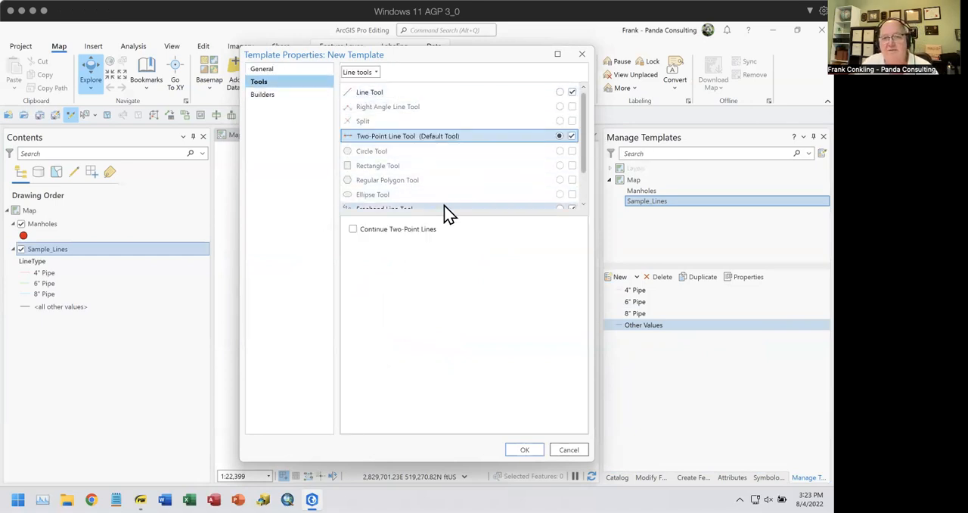
pyautogui.scroll(-1, 582, 171)
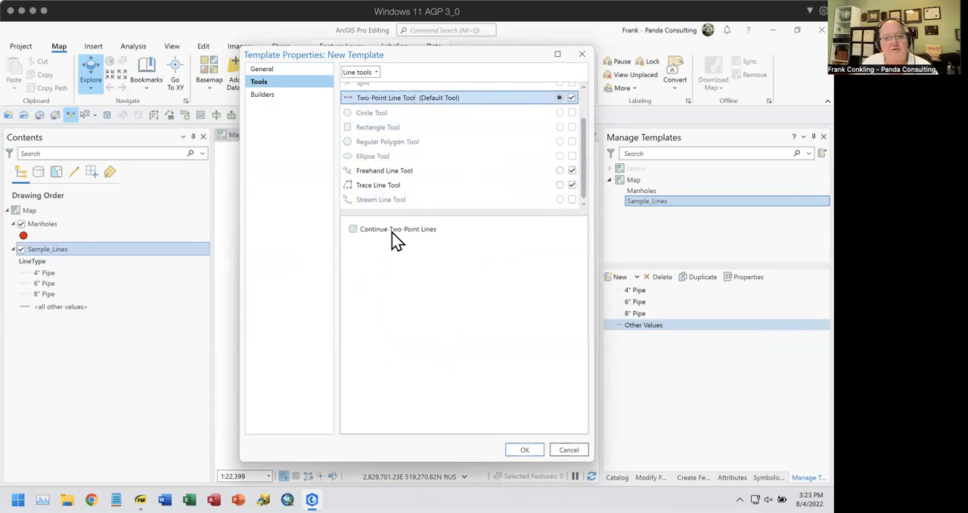
# Add a Manholes builder that places a point at end of line to the Sewer Lines template and save the template
pyautogui.click(266, 97)
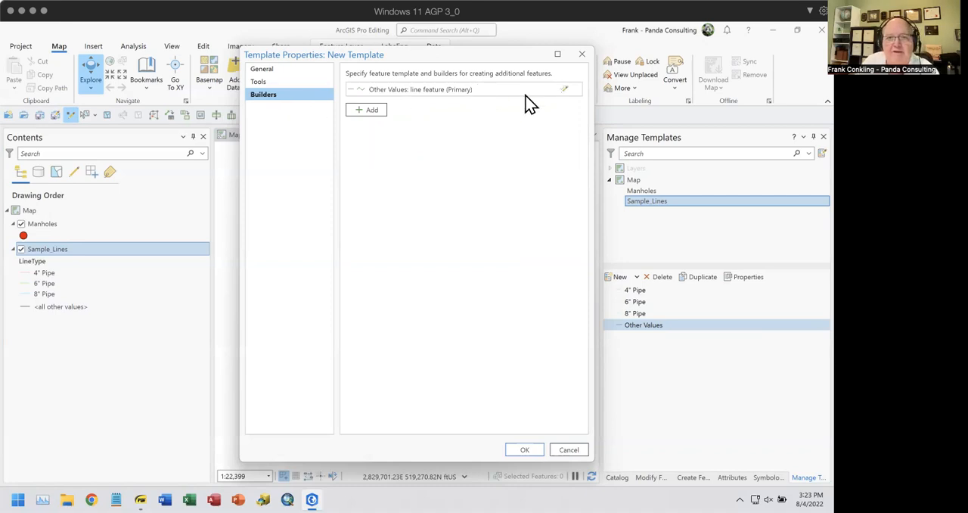
pyautogui.click(371, 114)
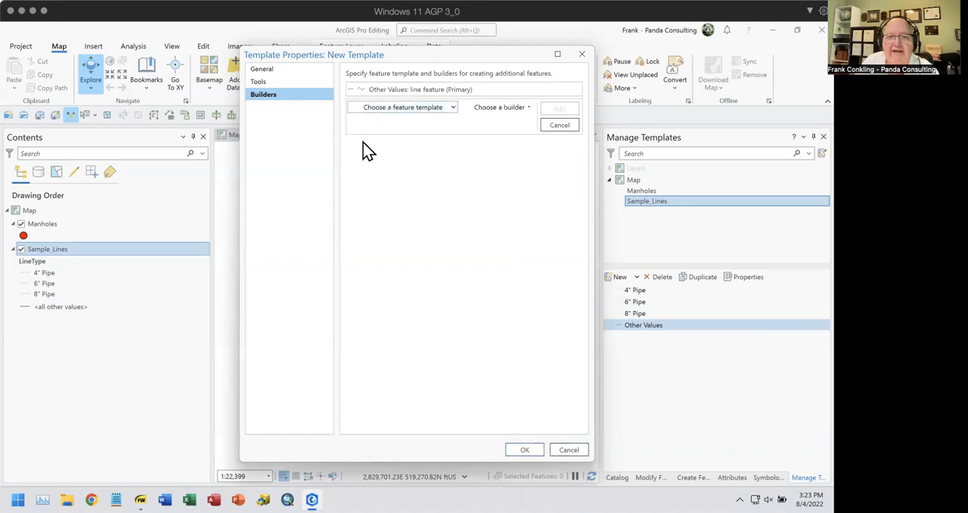
pyautogui.click(454, 110)
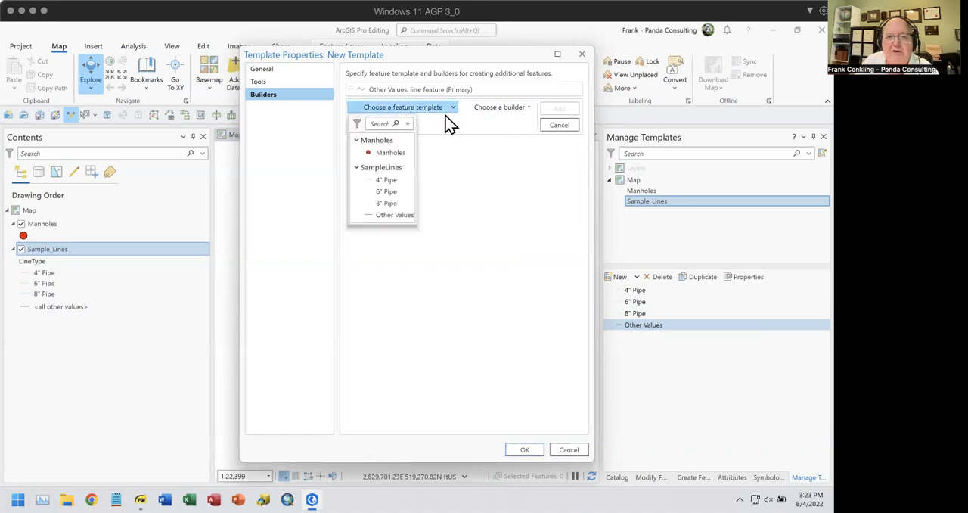
pyautogui.click(390, 155)
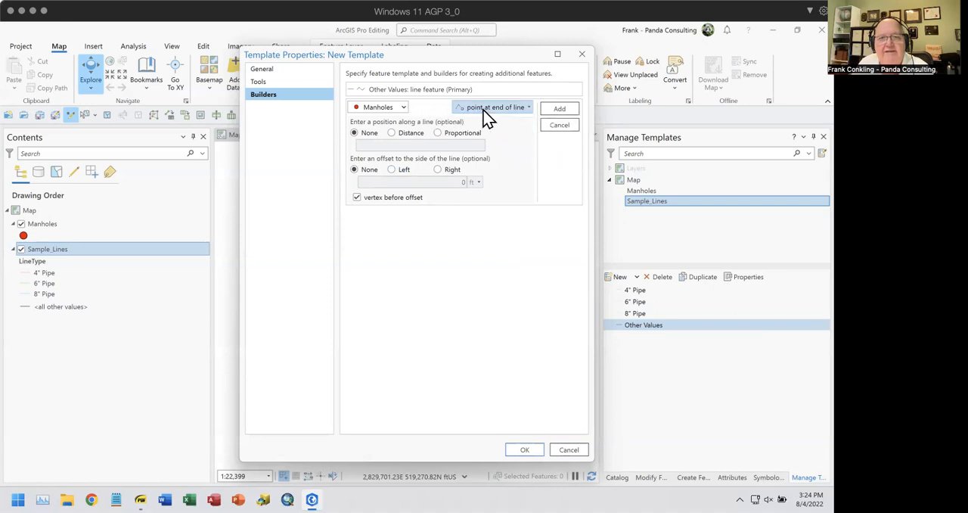
pyautogui.click(528, 112)
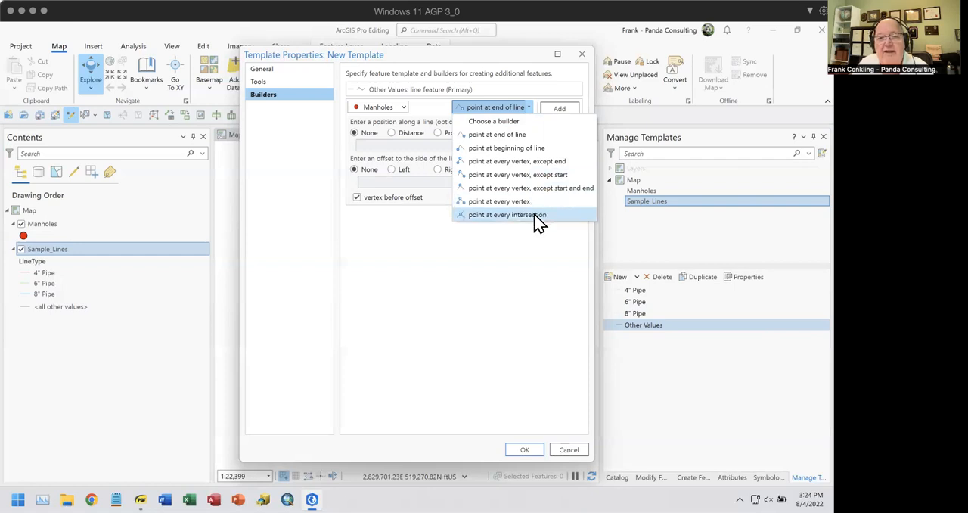
pyautogui.click(440, 110)
pyautogui.click(560, 110)
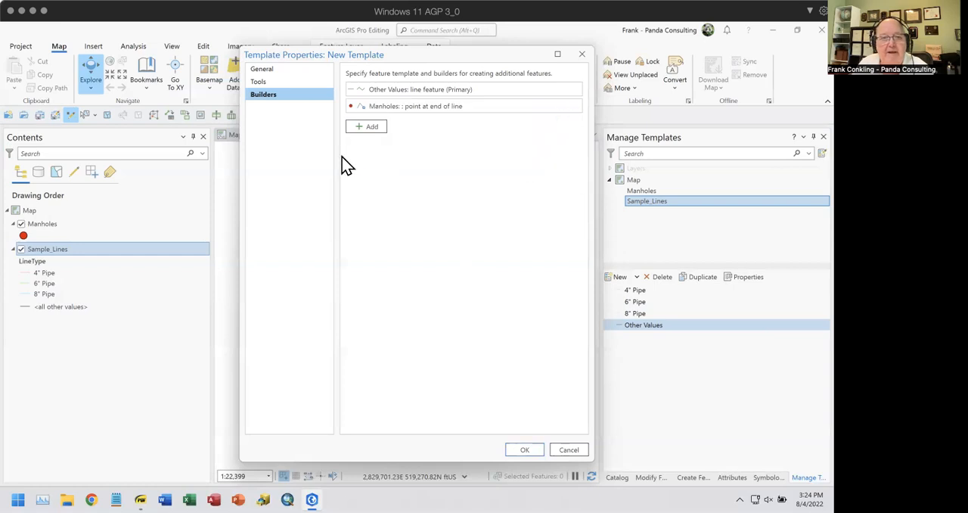
pyautogui.click(529, 452)
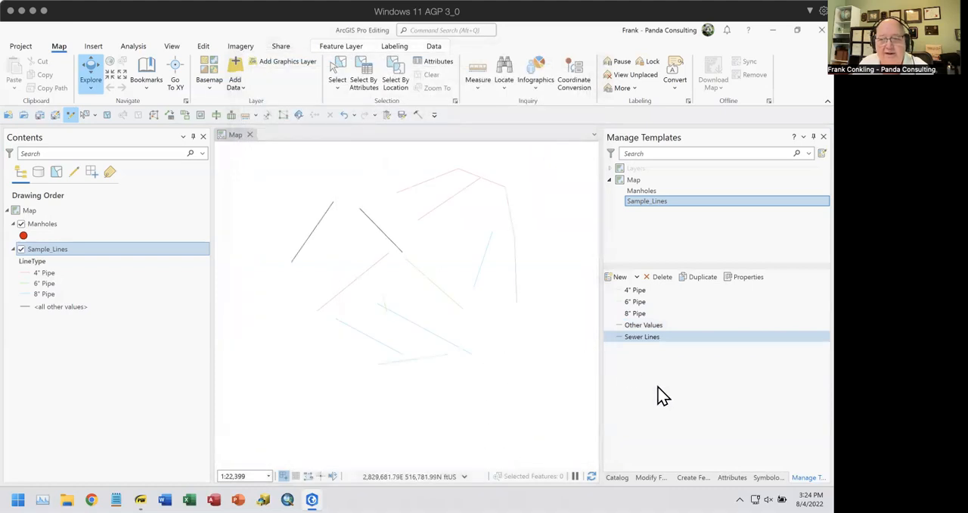
# Create a short two-point line with the Sewer Lines group template in the empty area southwest of the existing lines
pyautogui.click(693, 477)
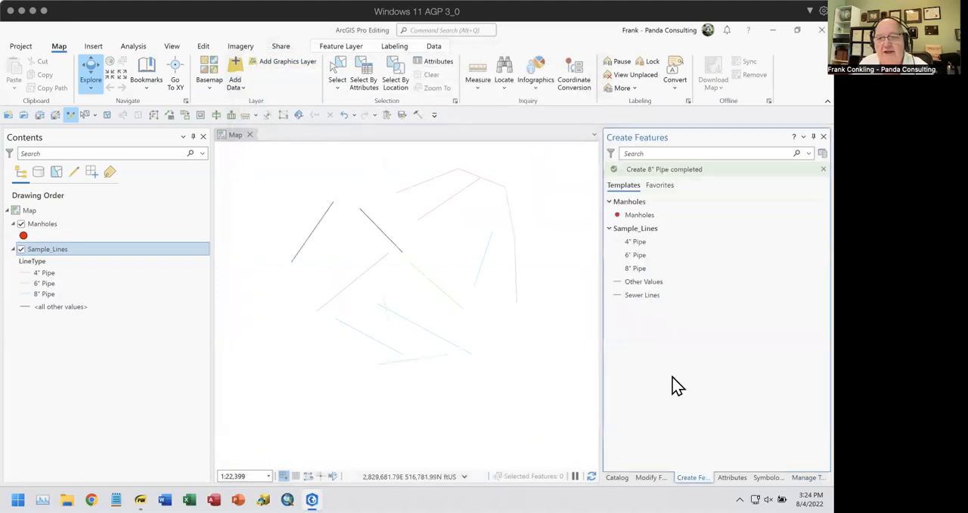
pyautogui.click(622, 296)
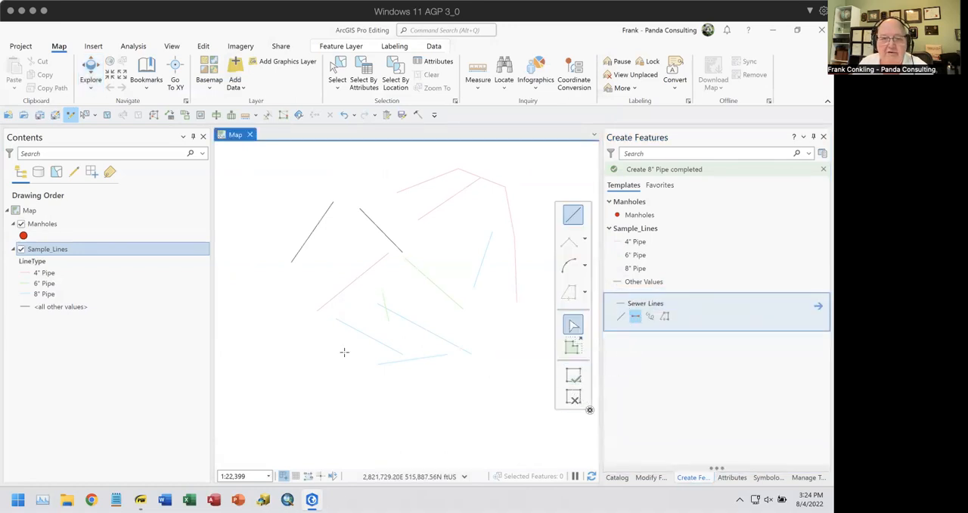
pyautogui.click(260, 410)
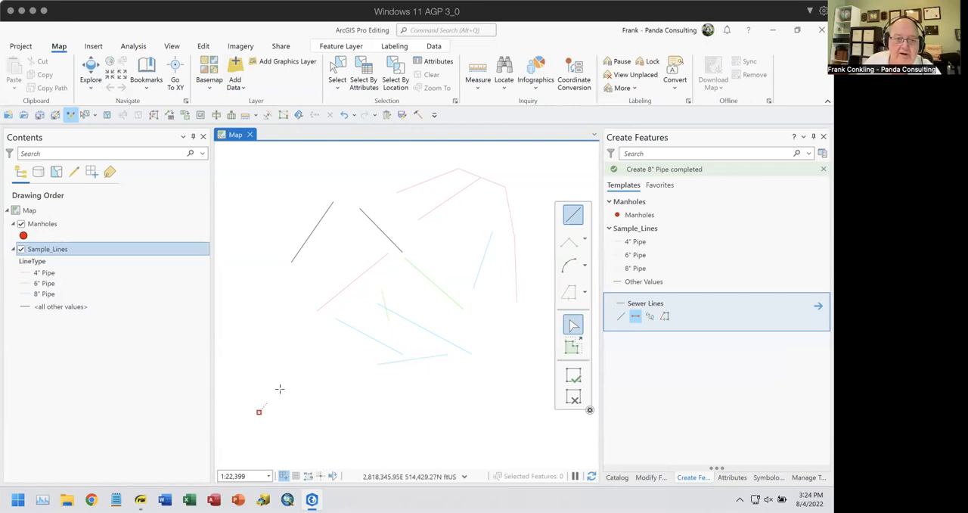
pyautogui.doubleClick(295, 354)
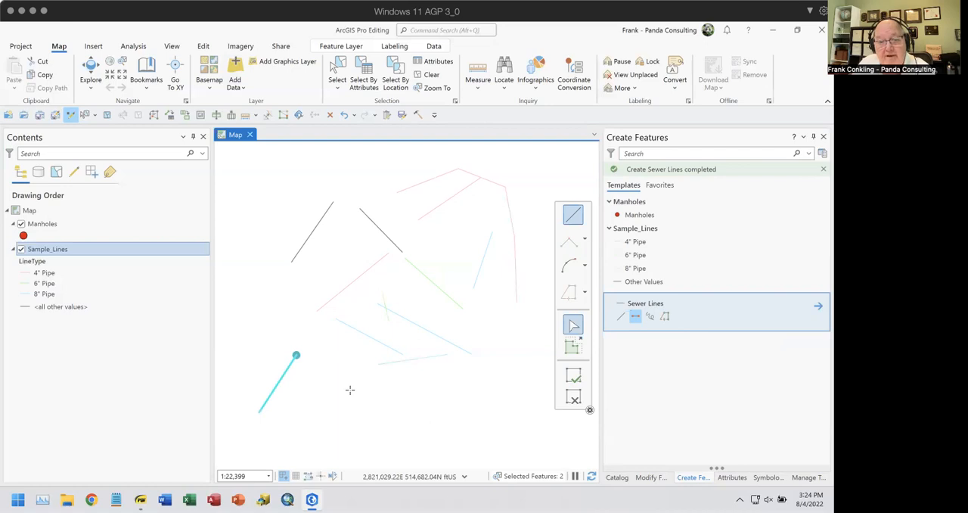
# Extend the sewer run from its end manhole with two more connected Sewer Lines segments, one heading east and one southeast
pyautogui.click(296, 355)
pyautogui.doubleClick(363, 350)
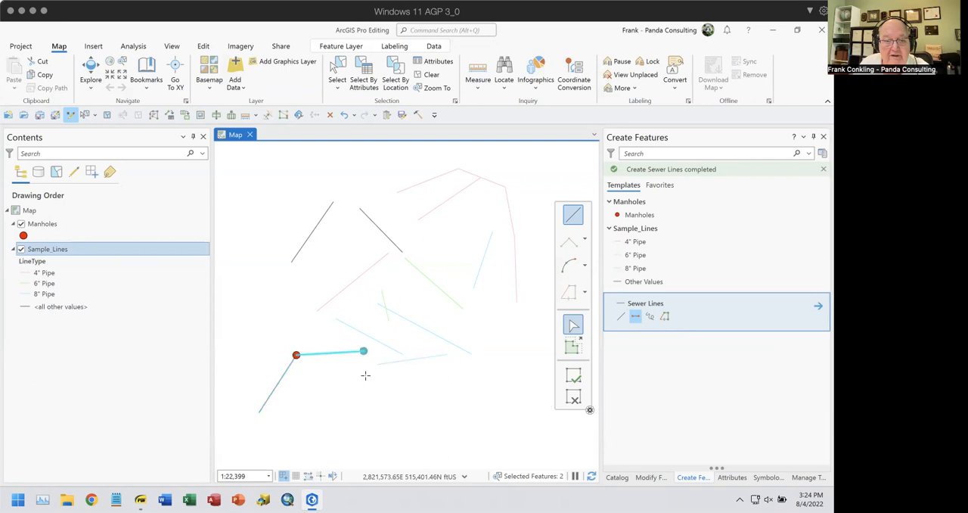
pyautogui.click(363, 350)
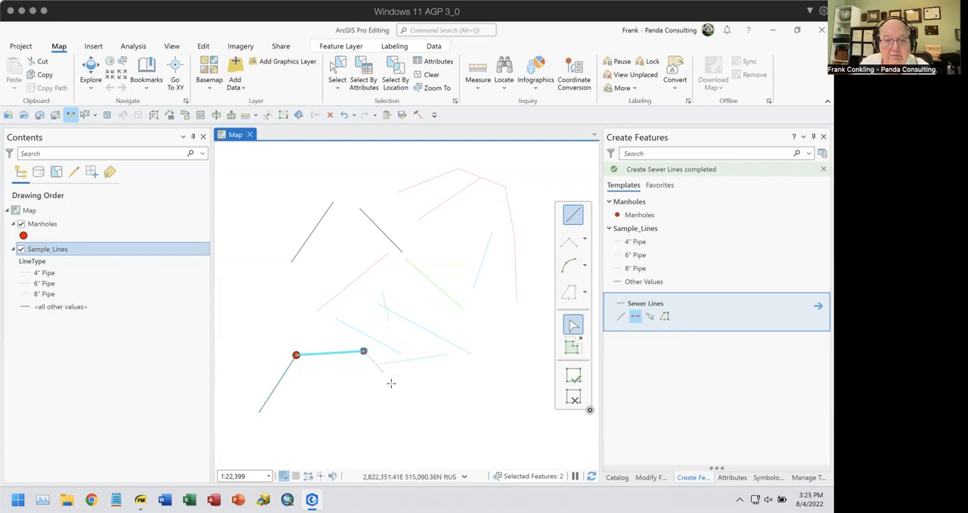
pyautogui.doubleClick(412, 416)
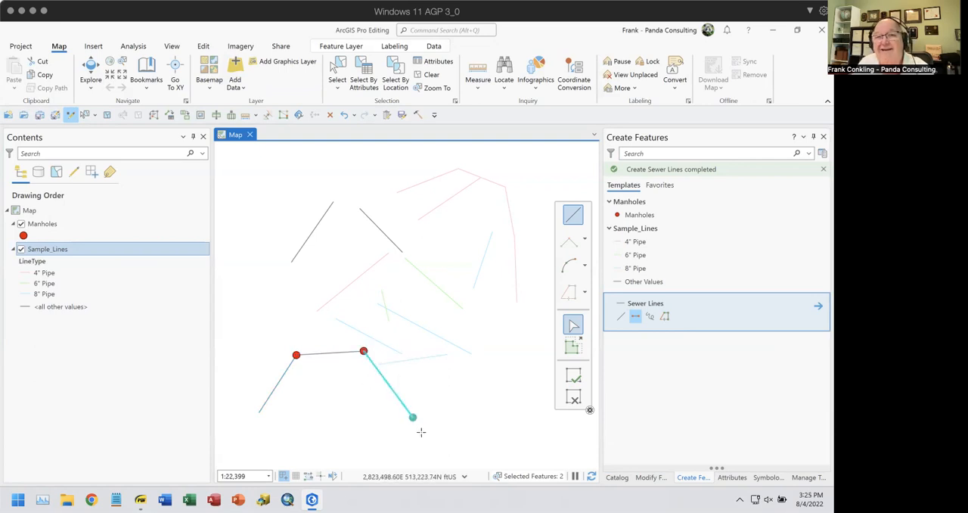
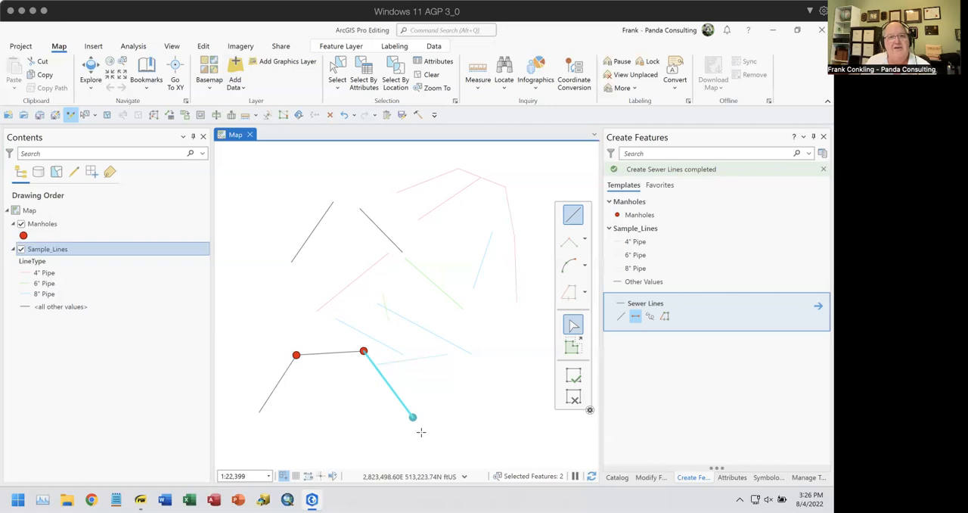
pyautogui.click(41, 226)
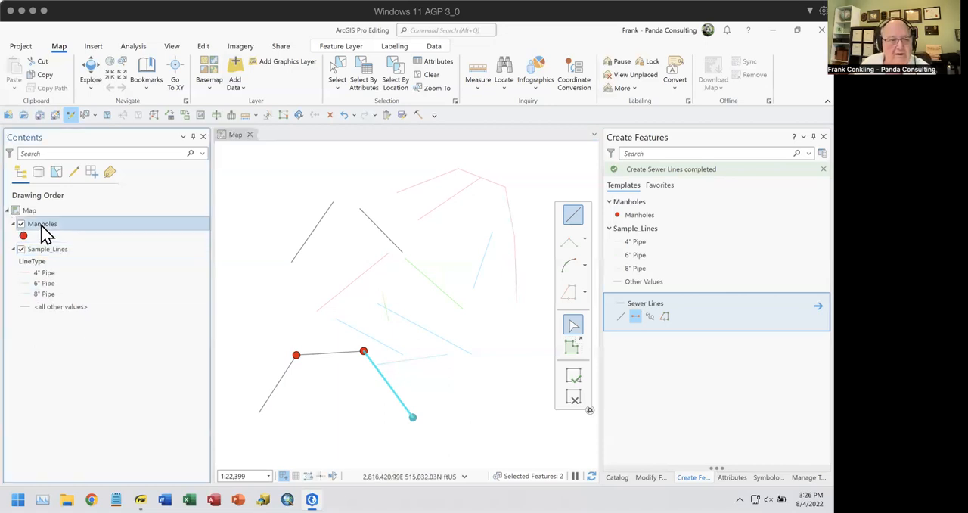
pyautogui.rightClick(43, 229)
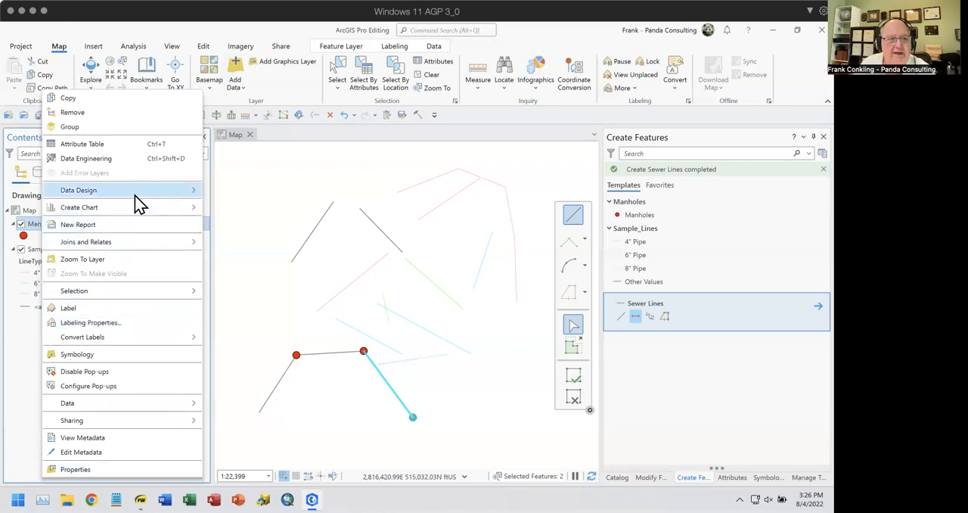
pyautogui.moveTo(189, 195)
pyautogui.click(235, 236)
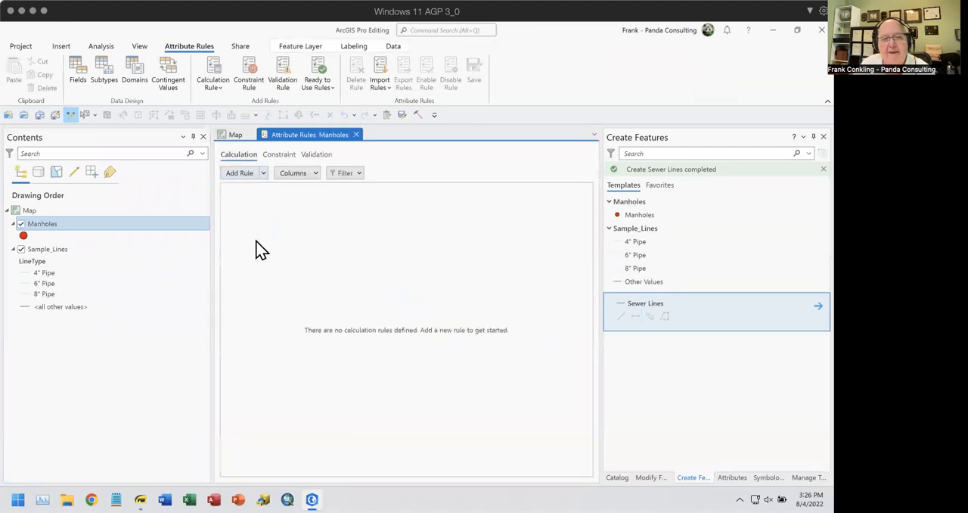
pyautogui.click(248, 174)
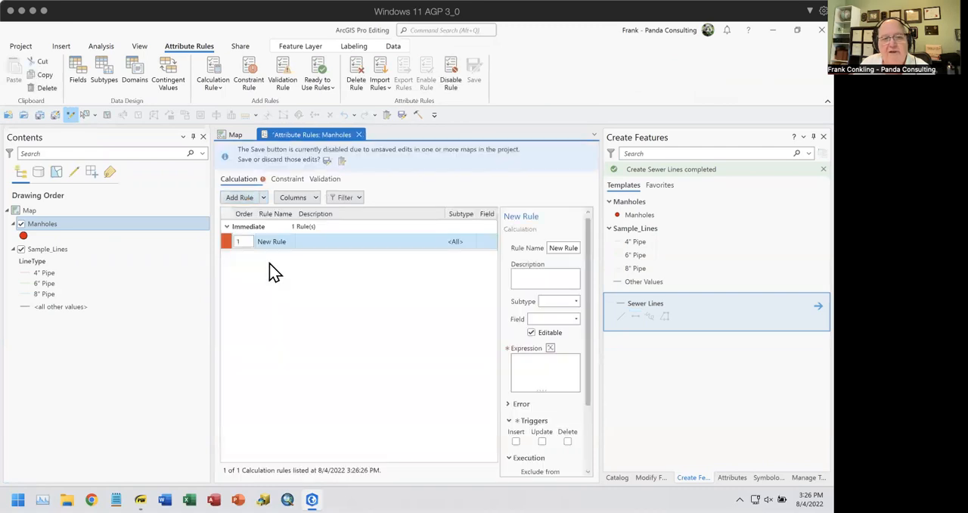
pyautogui.click(571, 247)
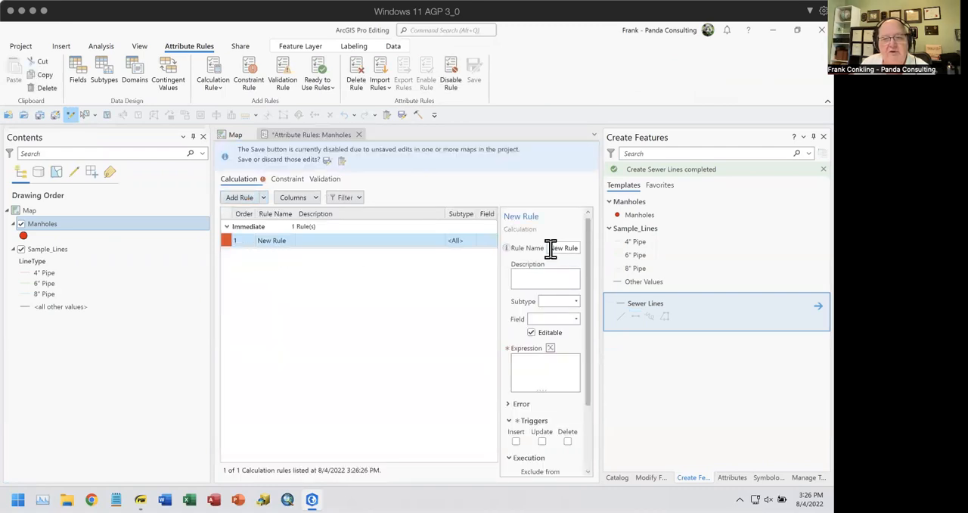
pyautogui.moveTo(550, 250); pyautogui.dragTo(577, 249)
pyautogui.write('Calc ID')
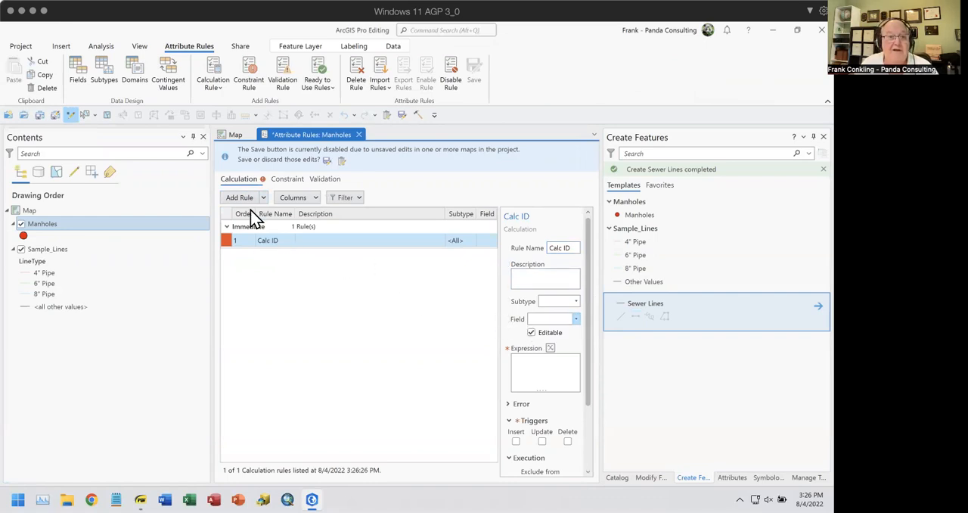
# Discard the unsaved map edits and close the Manholes attribute rules without saving the new rule
pyautogui.click(342, 161)
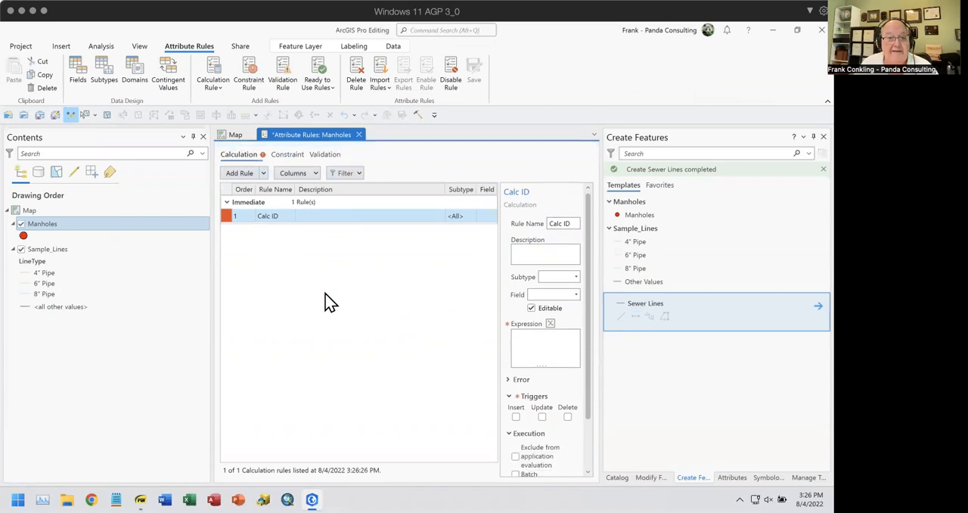
pyautogui.click(358, 135)
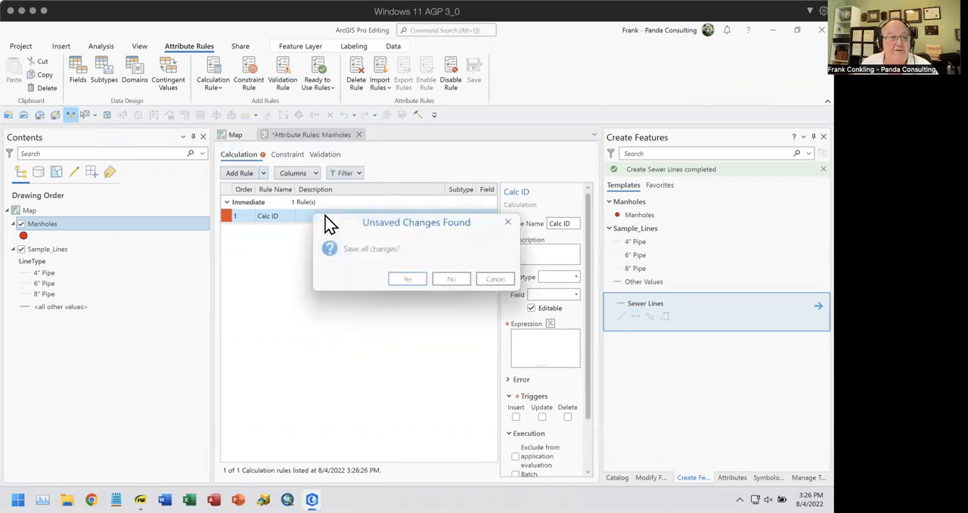
pyautogui.click(453, 281)
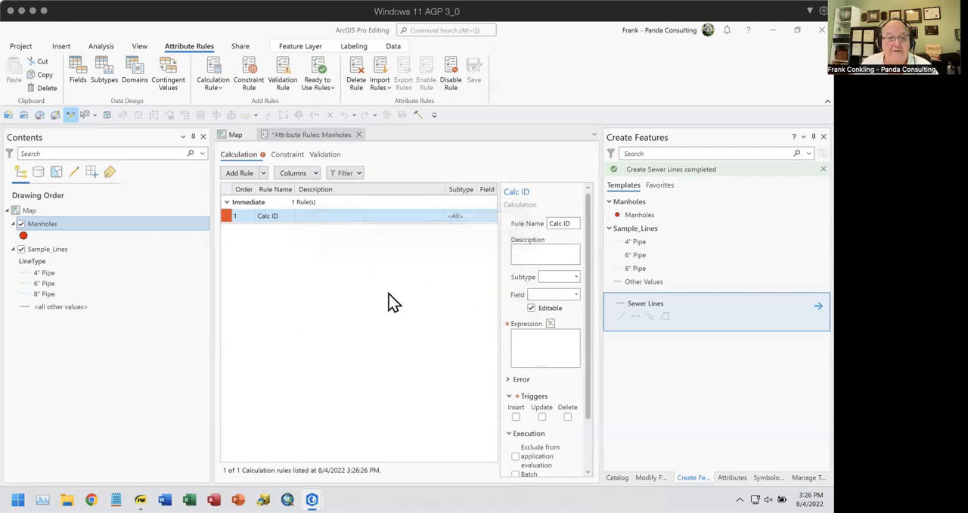
# Open the field design of the Manholes layer and add a field named ID with the Text data type
pyautogui.rightClick(46, 223)
pyautogui.moveTo(118, 193)
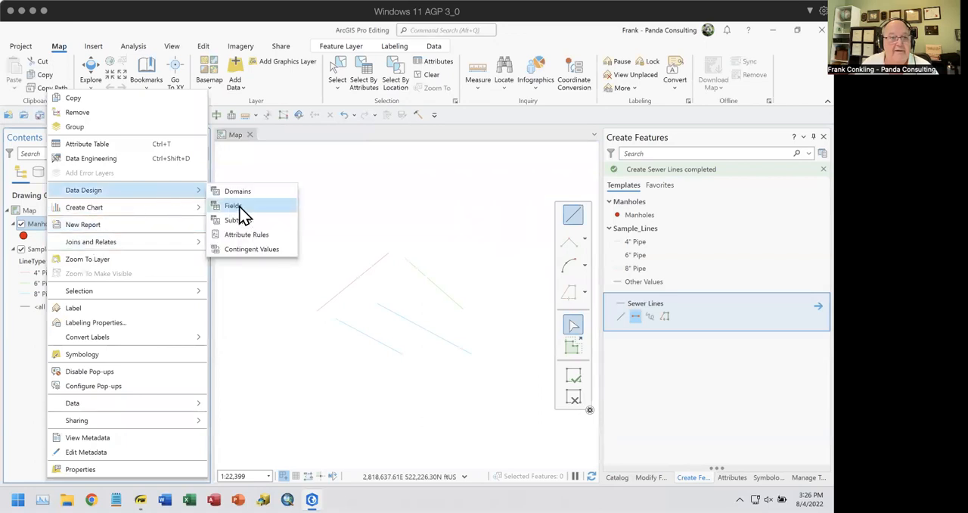
pyautogui.click(252, 218)
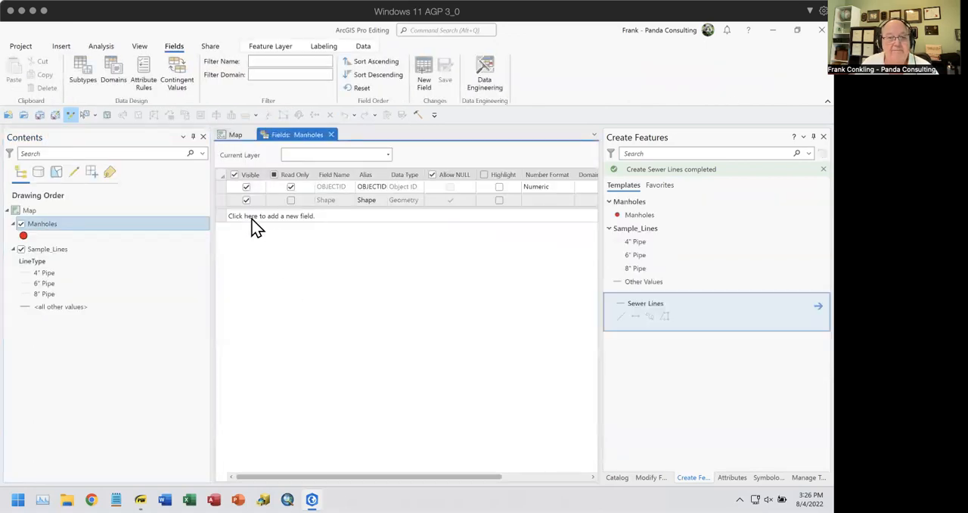
pyautogui.click(232, 215)
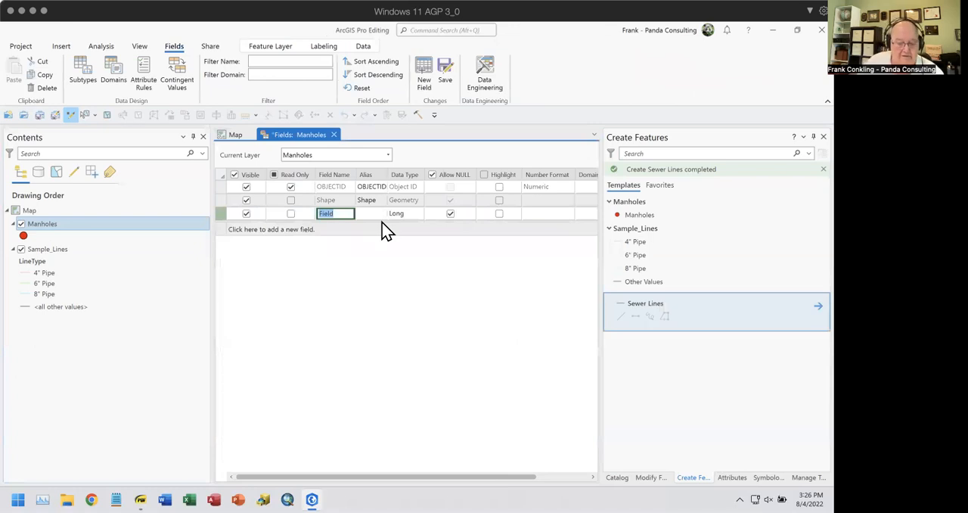
pyautogui.write('ID')
pyautogui.press('Tab')
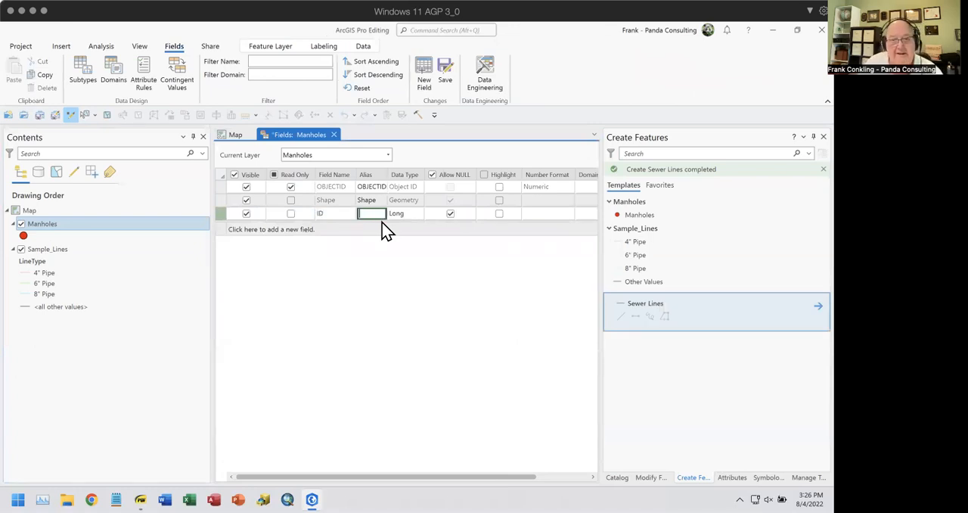
pyautogui.click(407, 214)
pyautogui.click(417, 214)
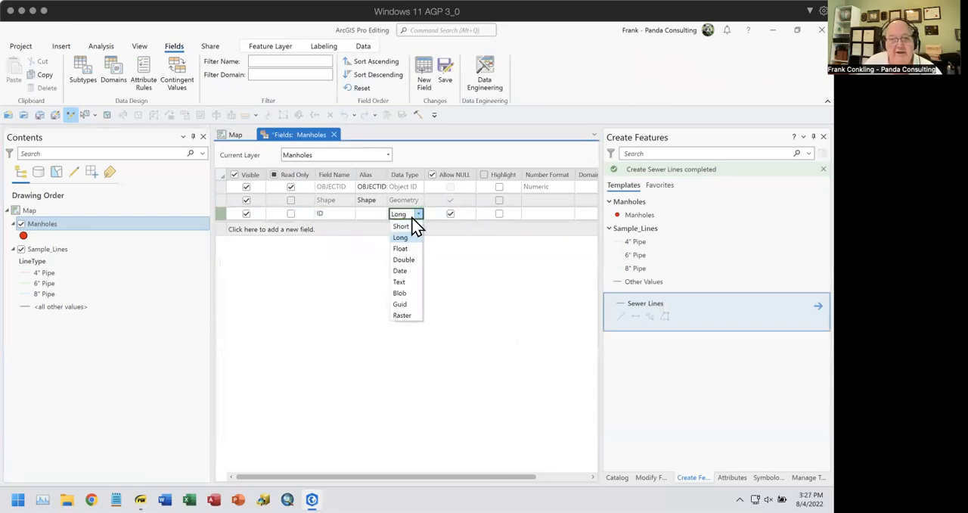
pyautogui.click(400, 281)
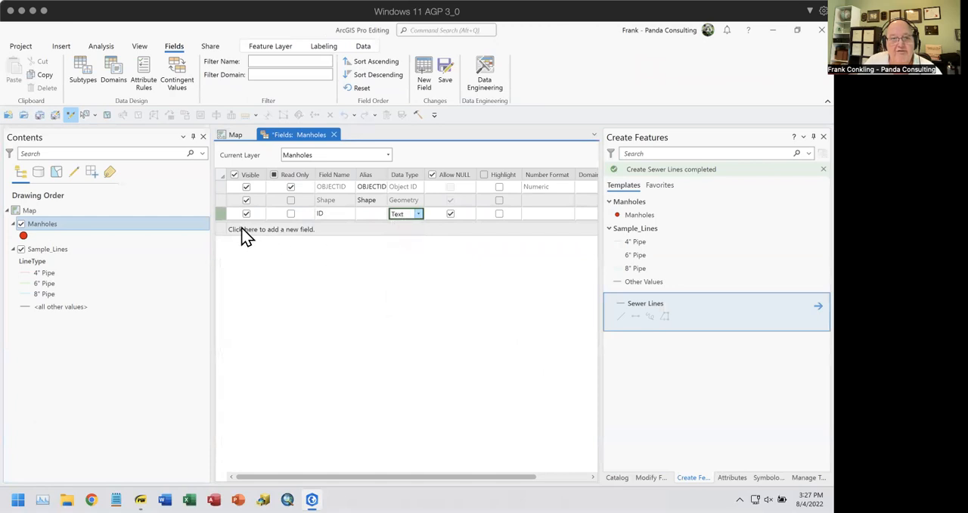
# Add a second Manholes field named Type with the Text data type, then save and close the field design
pyautogui.click(225, 230)
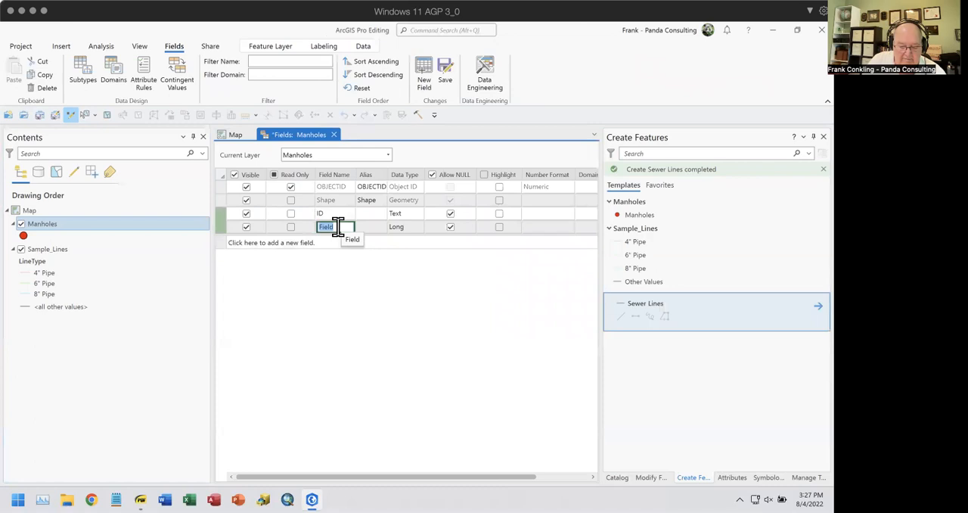
pyautogui.write('Type')
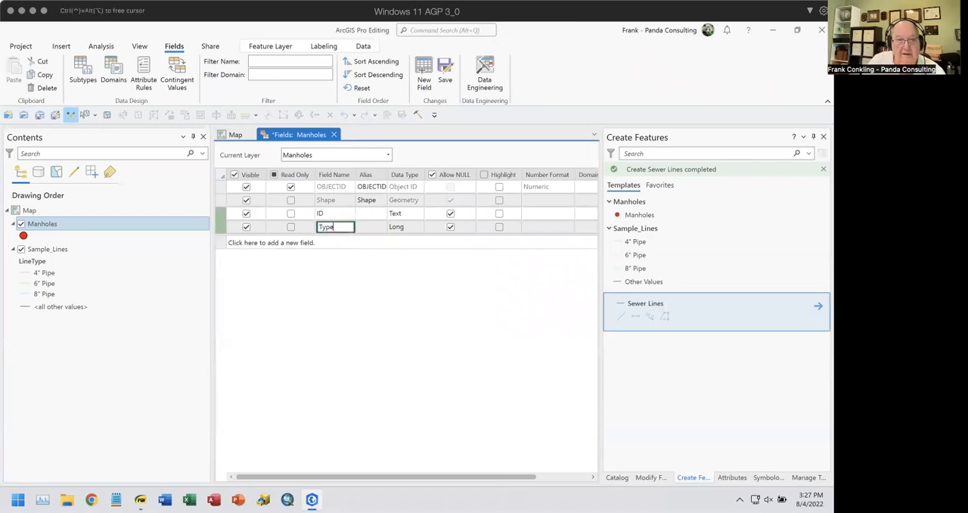
pyautogui.click(404, 228)
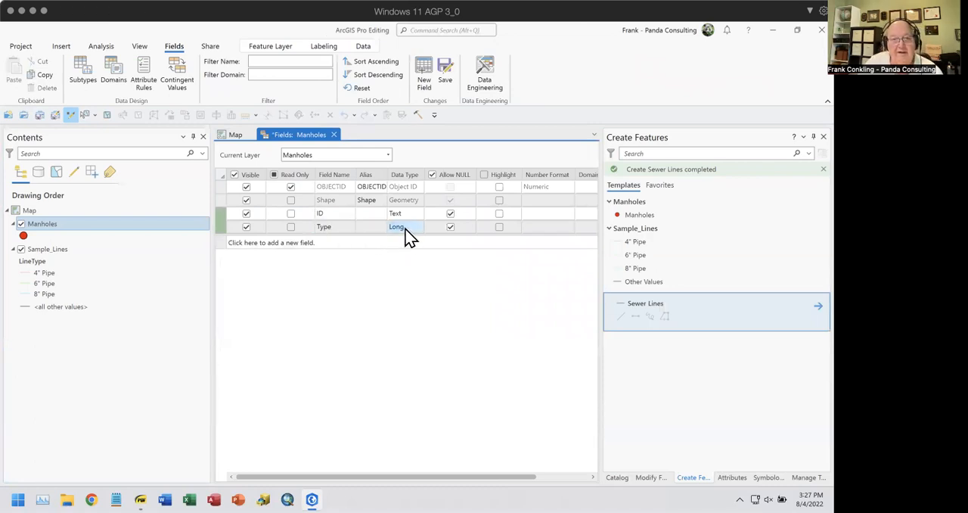
pyautogui.click(418, 227)
pyautogui.click(409, 295)
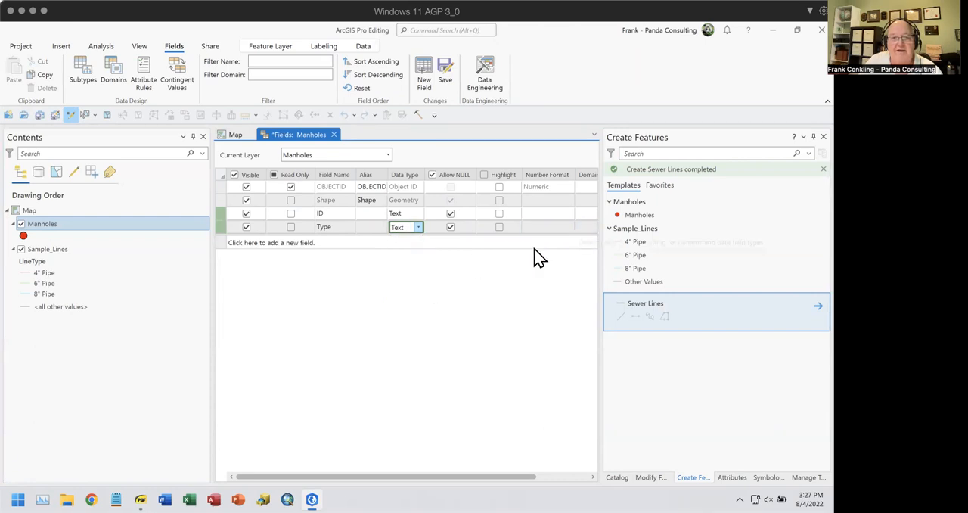
pyautogui.click(448, 73)
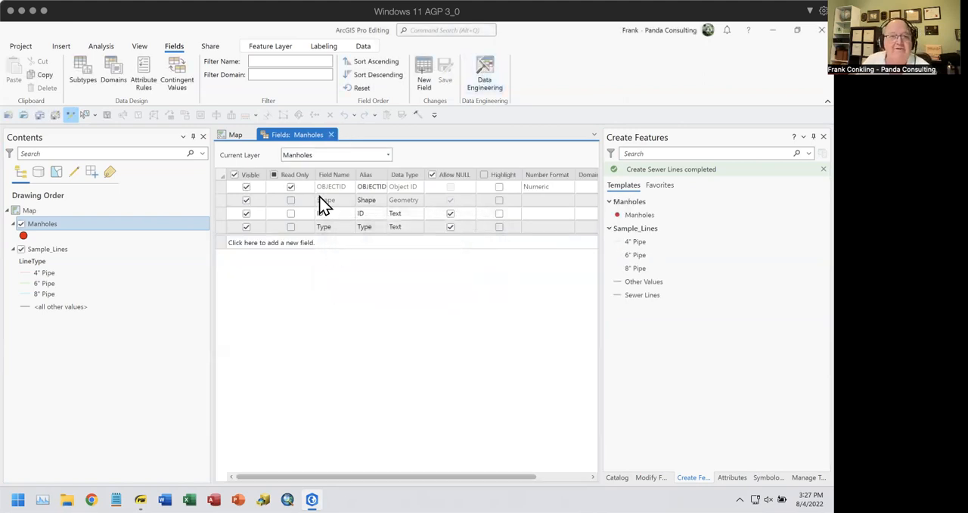
pyautogui.click(330, 135)
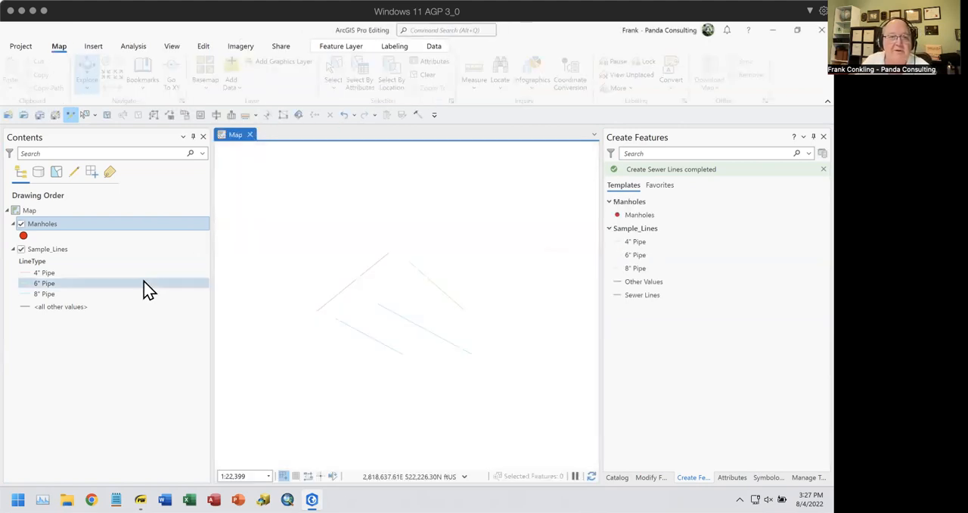
# Add a calculation attribute rule named Calc Type to the Manholes layer and assign it to the Type field
pyautogui.rightClick(50, 224)
pyautogui.moveTo(143, 195)
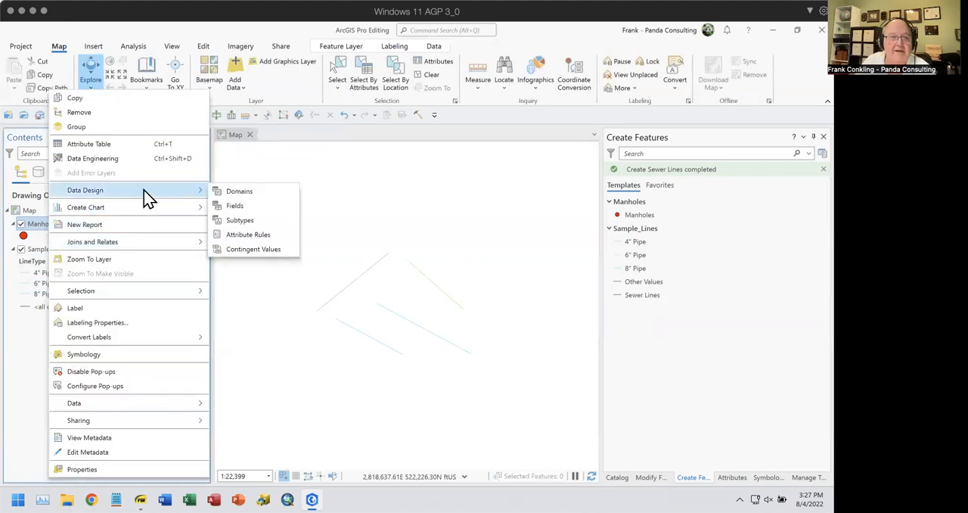
pyautogui.click(245, 236)
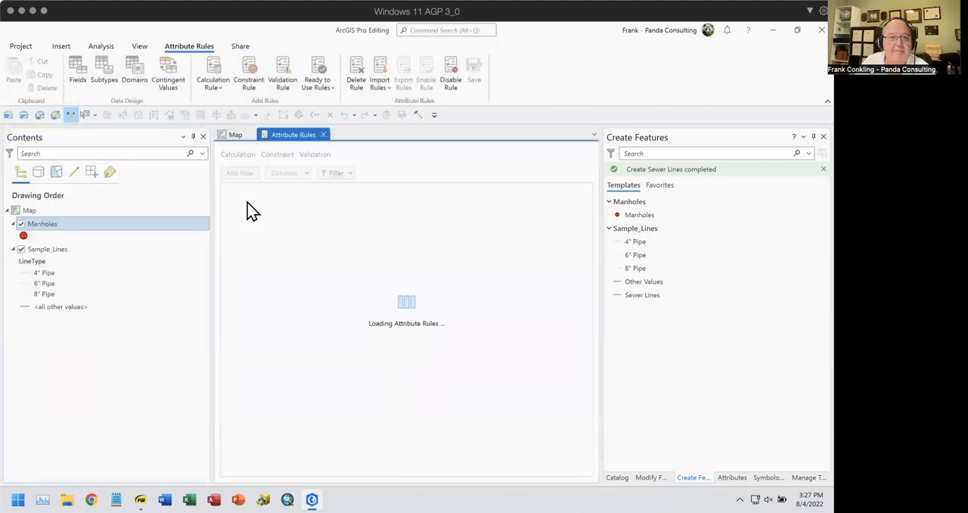
pyautogui.click(253, 176)
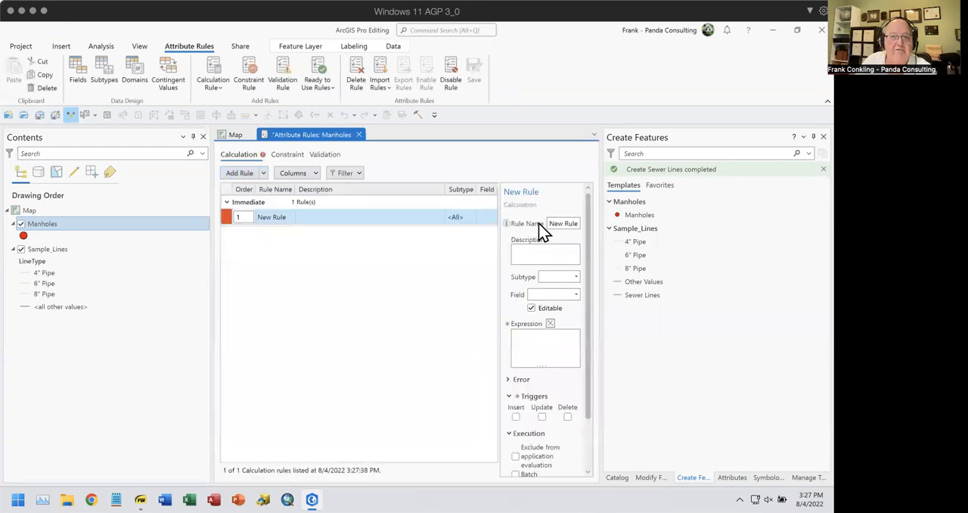
pyautogui.click(555, 221)
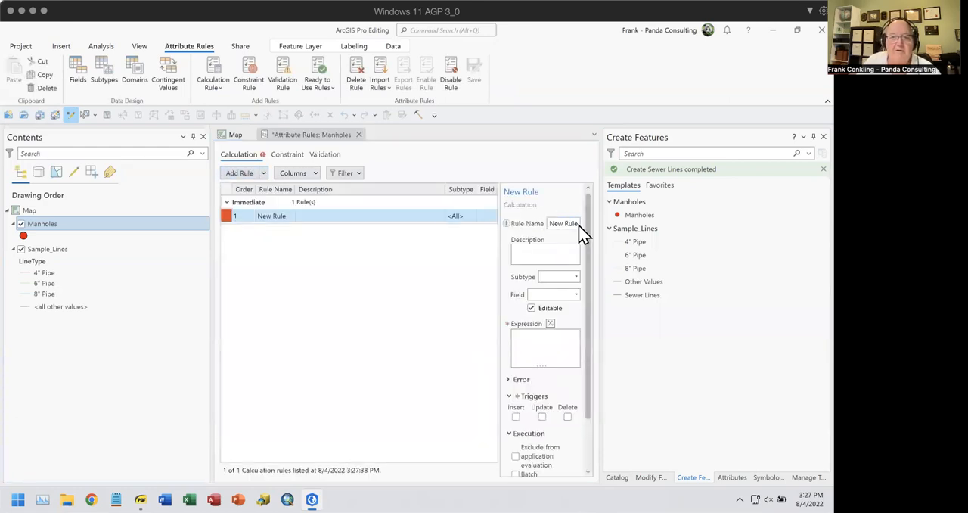
pyautogui.moveTo(546, 221); pyautogui.dragTo(587, 230)
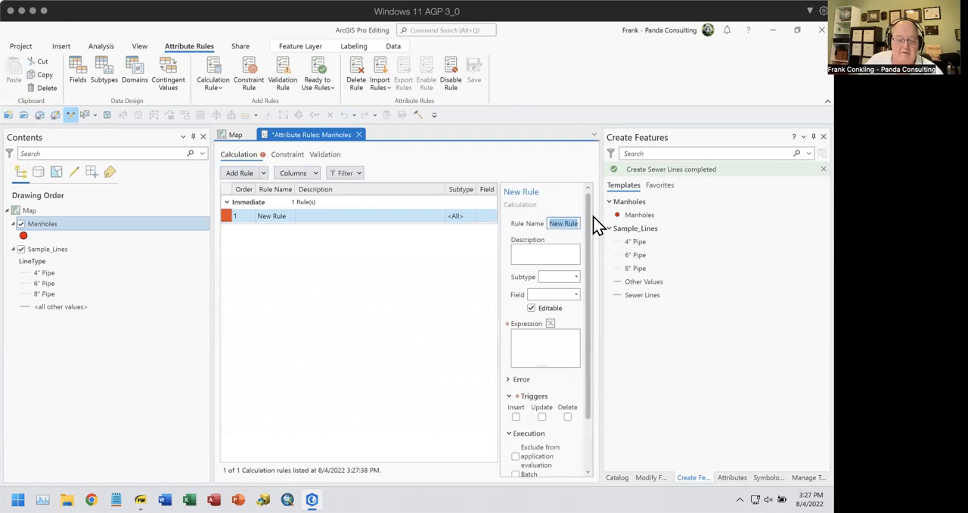
pyautogui.write('Calc')
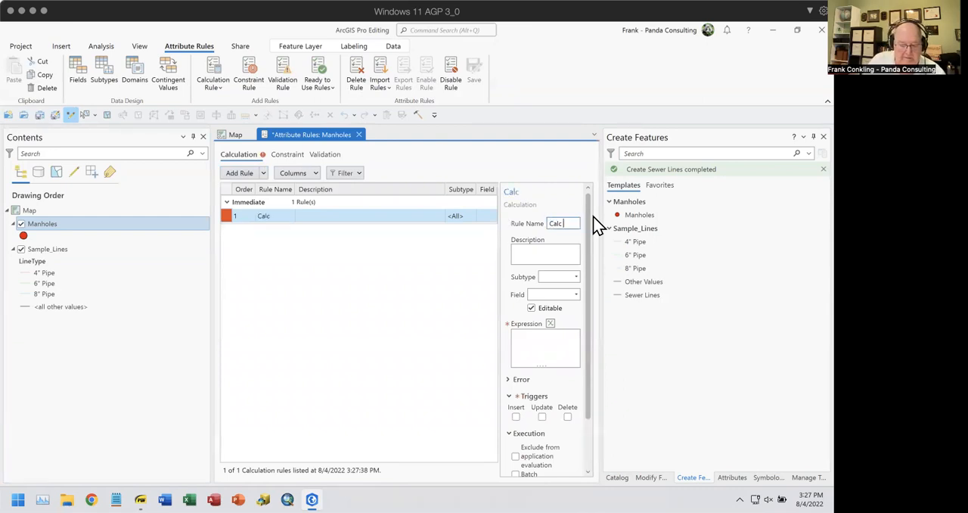
pyautogui.write(' Tye')
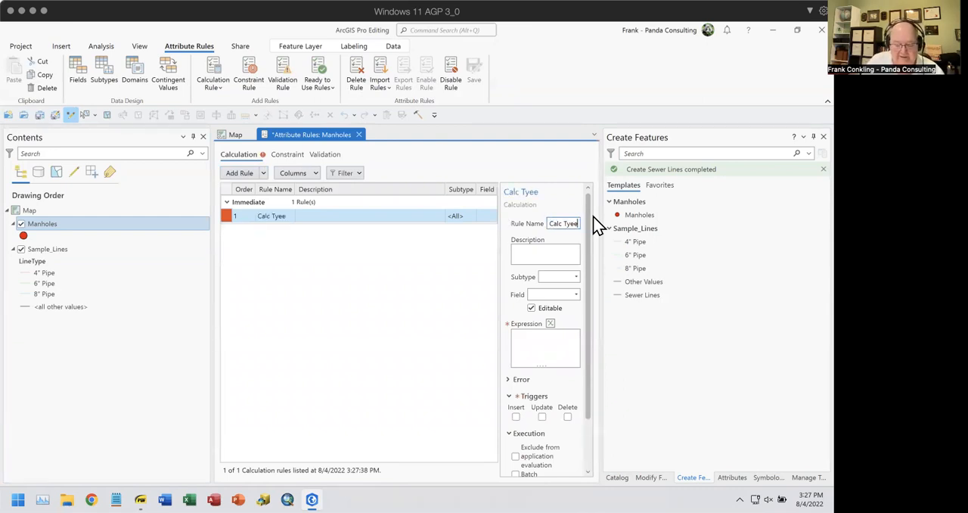
pyautogui.press('BackSpace')
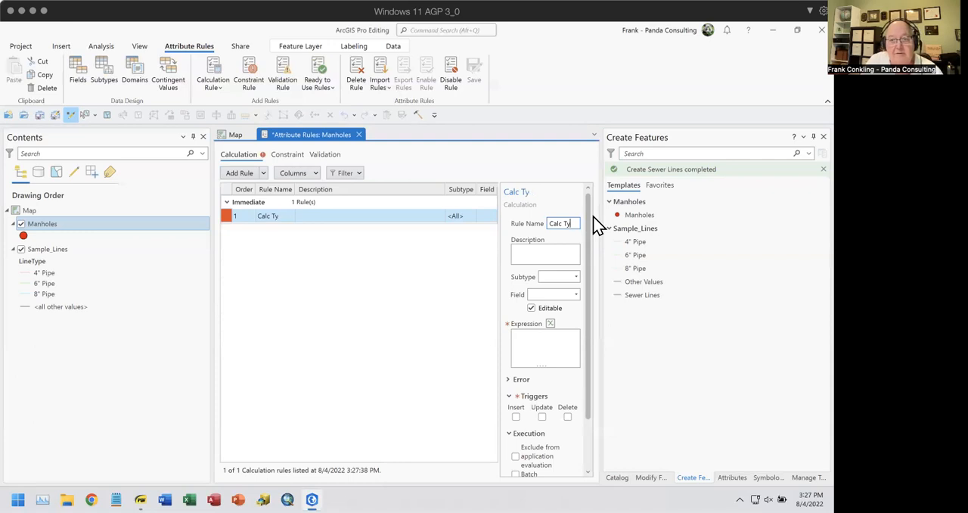
pyautogui.write('pe')
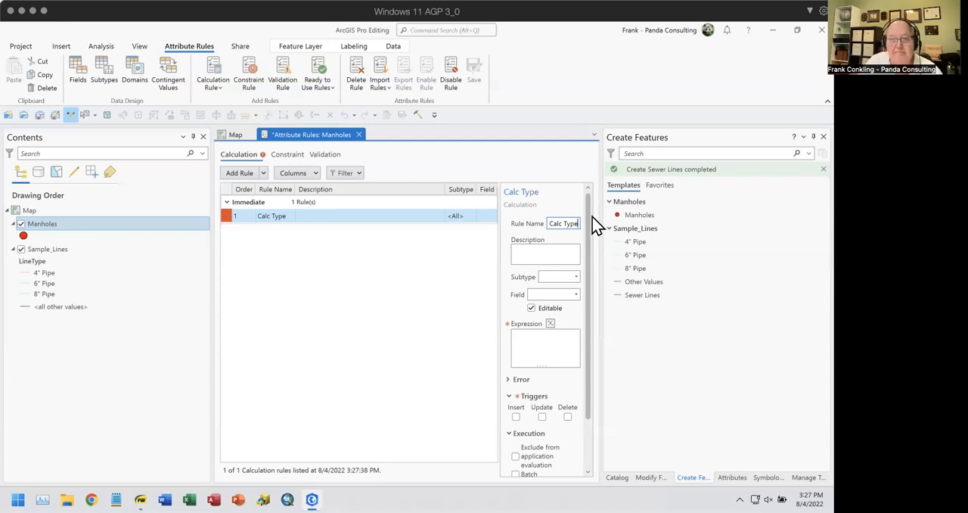
pyautogui.click(575, 295)
pyautogui.click(539, 340)
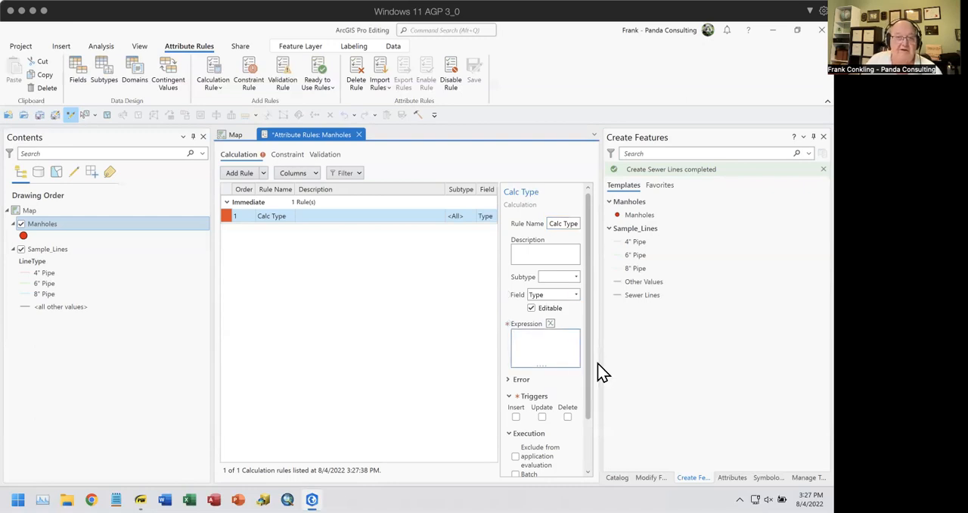
# Give the Calc Type rule the expression "Regular Manhole" and have it triggered on Insert and Update
pyautogui.write('"TRegular Manhole"')
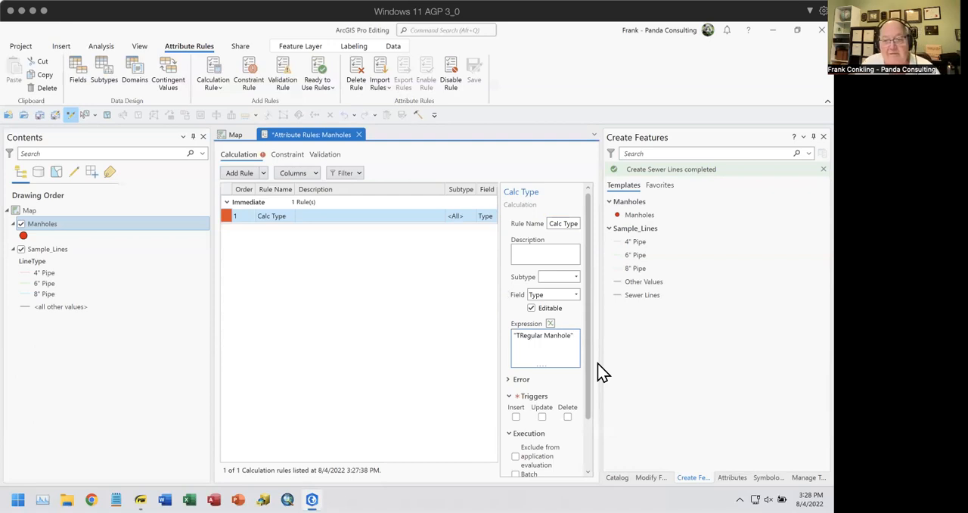
pyautogui.press('BackSpace')
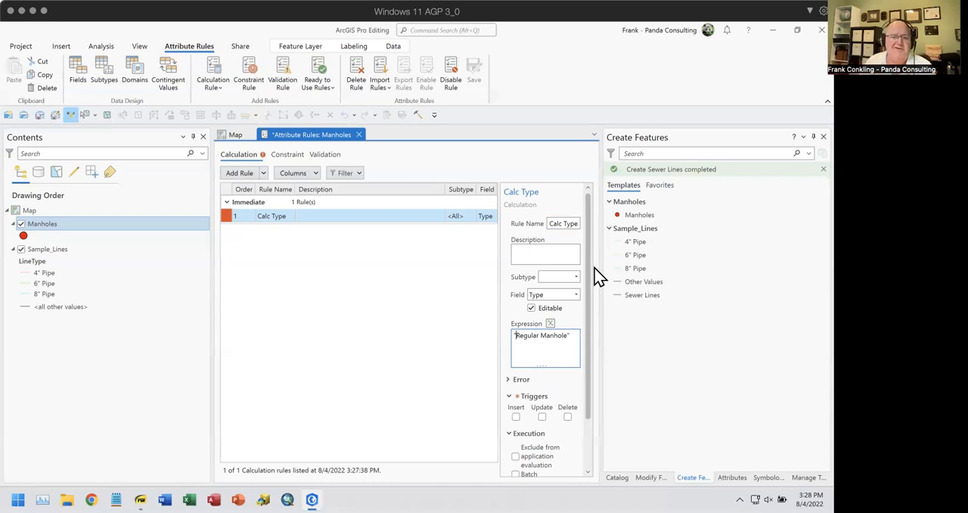
pyautogui.click(516, 417)
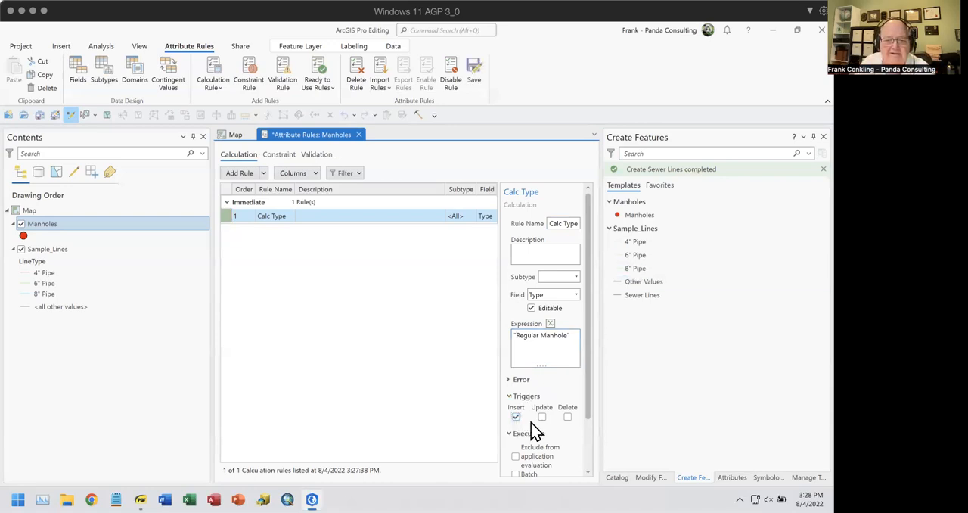
pyautogui.click(541, 417)
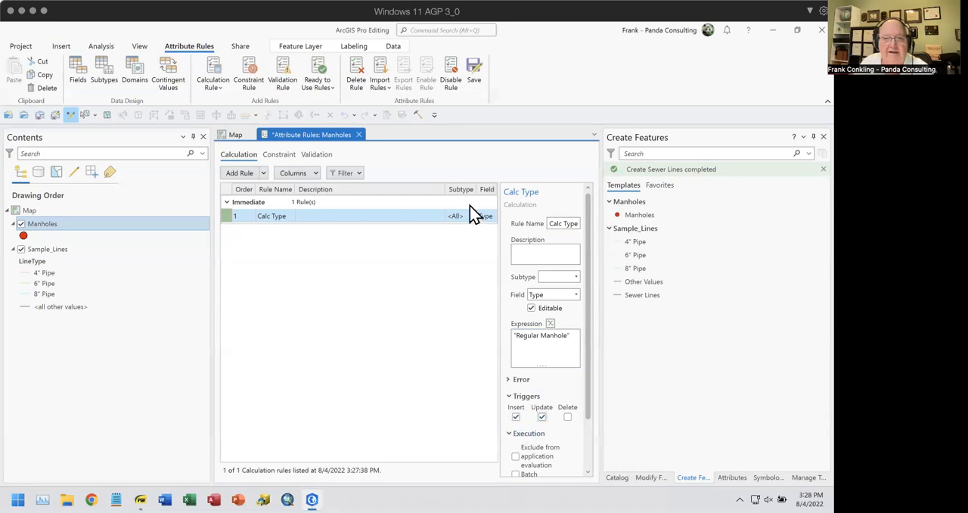
# Try to save the Calc Type rule, and enable Global IDs on the Manholes feature class in the ProTopo dataset of AGP_Seminar.gdb
pyautogui.click(473, 73)
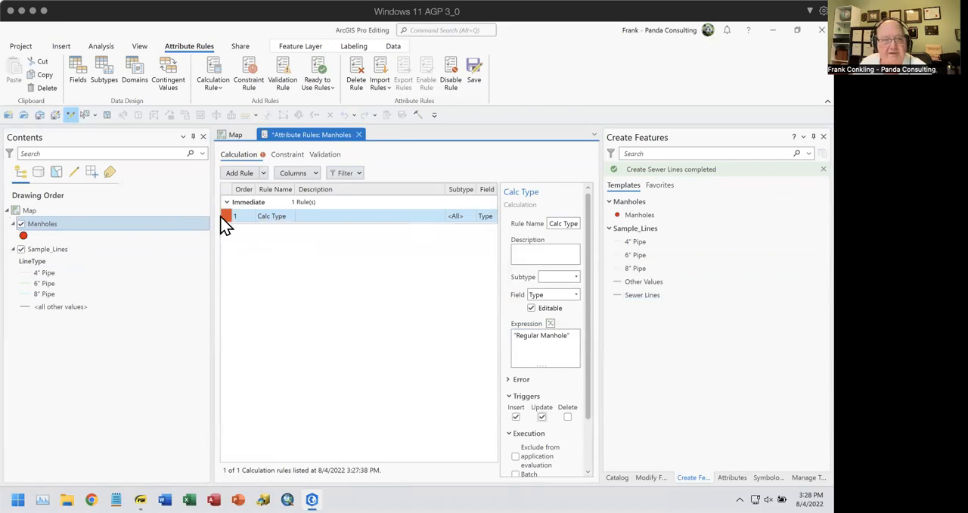
pyautogui.moveTo(231, 223)
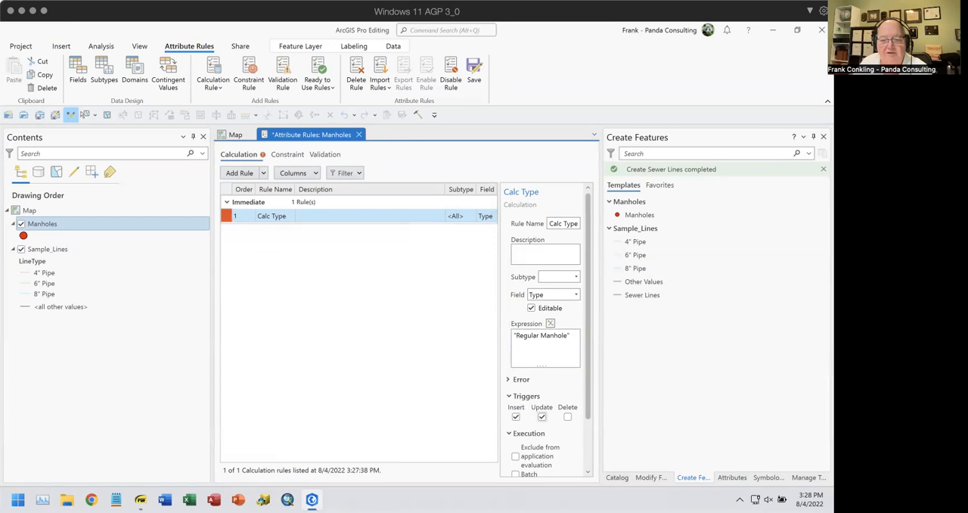
pyautogui.click(617, 477)
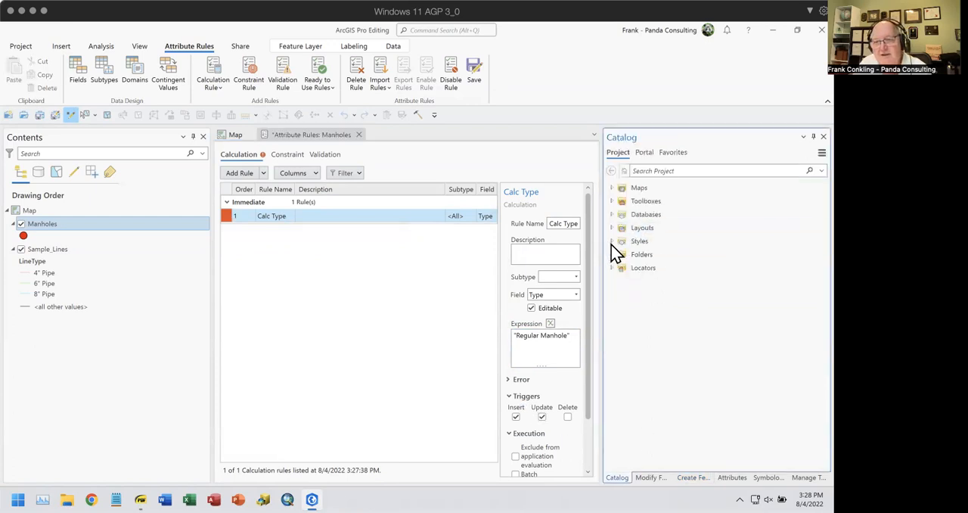
pyautogui.click(611, 215)
pyautogui.click(622, 228)
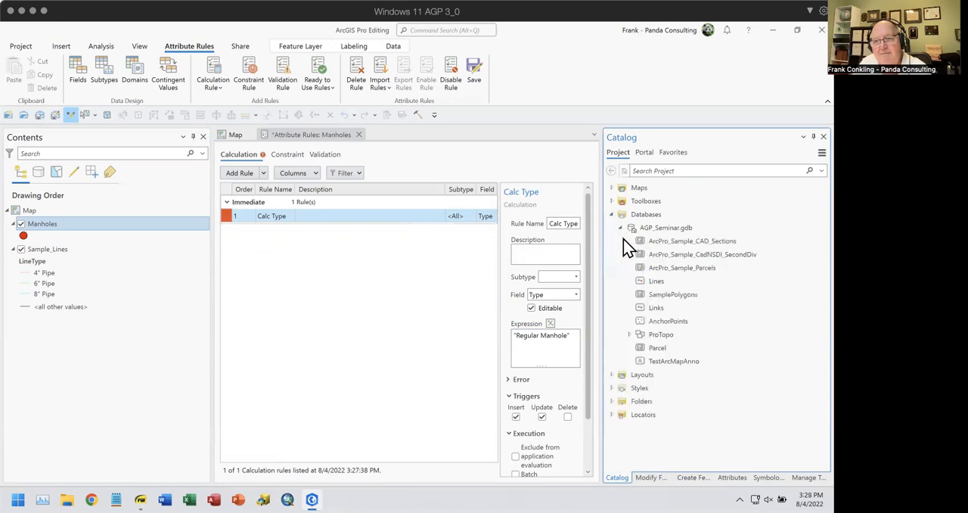
pyautogui.click(628, 241)
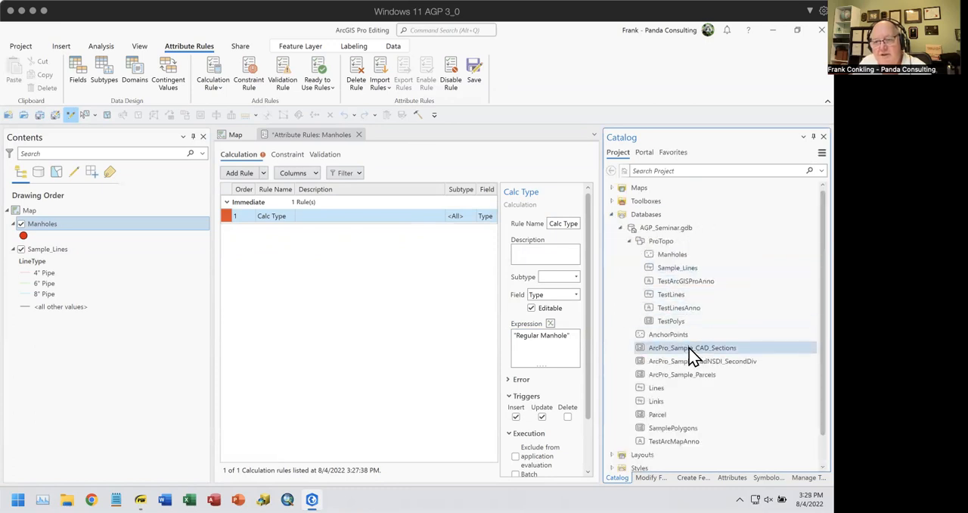
pyautogui.rightClick(683, 255)
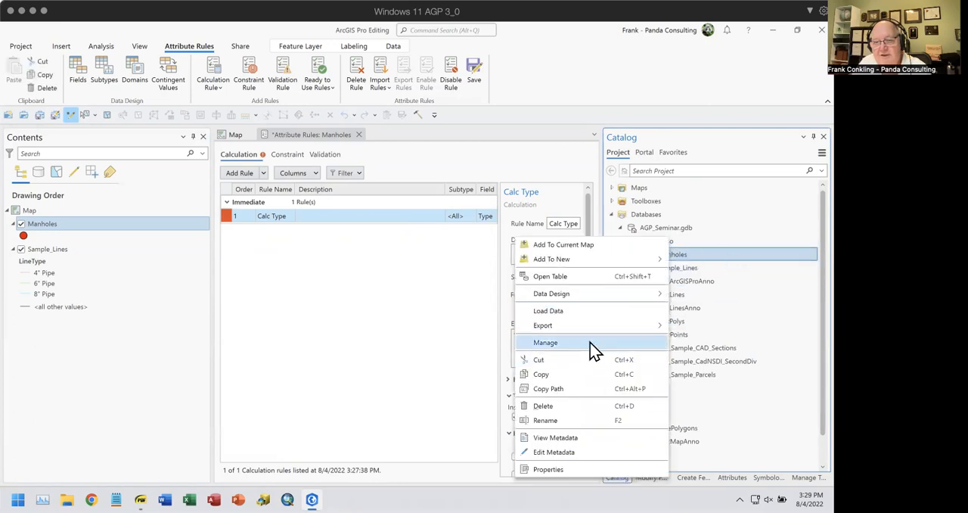
pyautogui.click(593, 342)
pyautogui.click(358, 178)
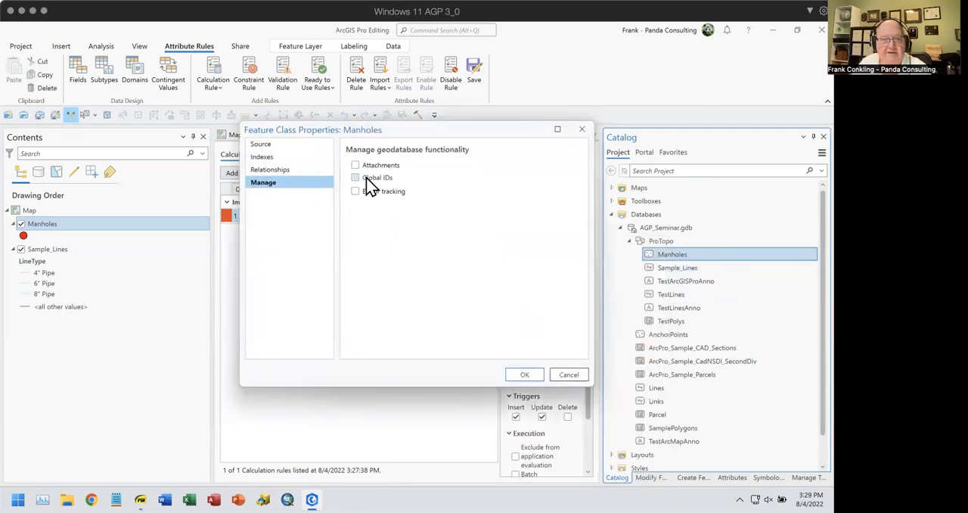
pyautogui.click(527, 376)
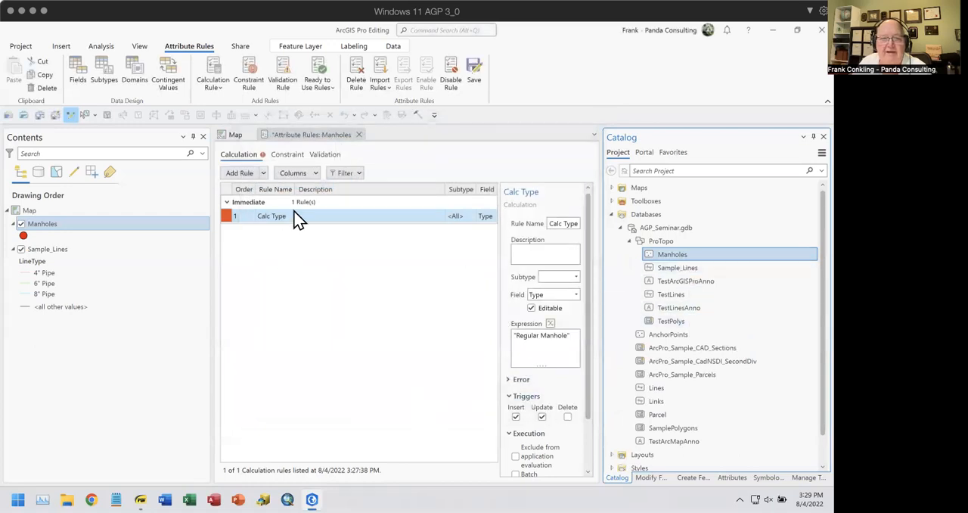
# Save the Manholes attribute rules and close their view
pyautogui.click(475, 74)
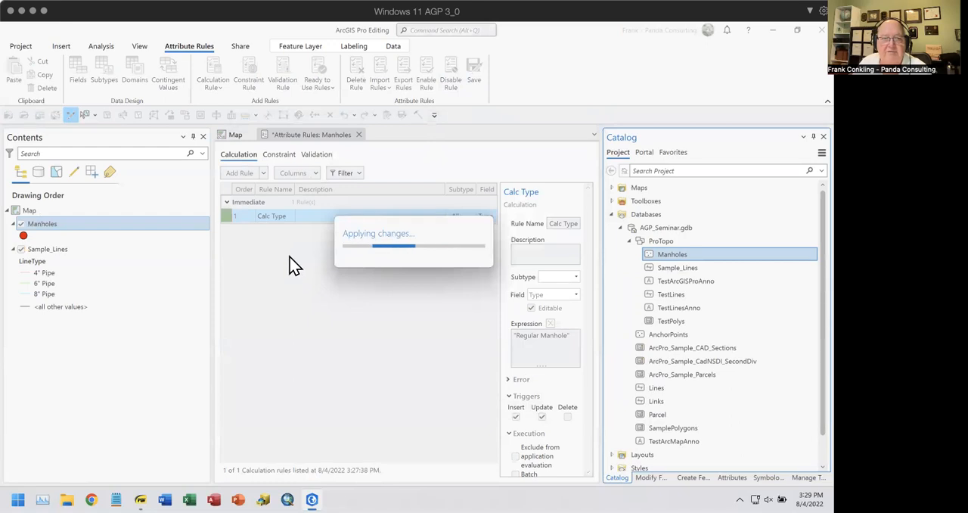
pyautogui.click(356, 135)
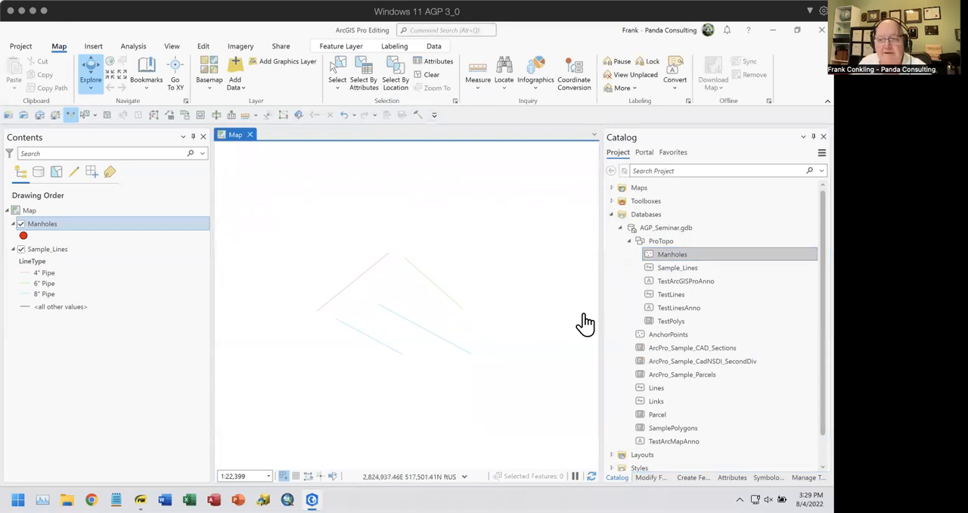
# Draw a two-point line with the Sewer Lines group template above the existing lines, ending it at its upper-left end
pyautogui.click(692, 477)
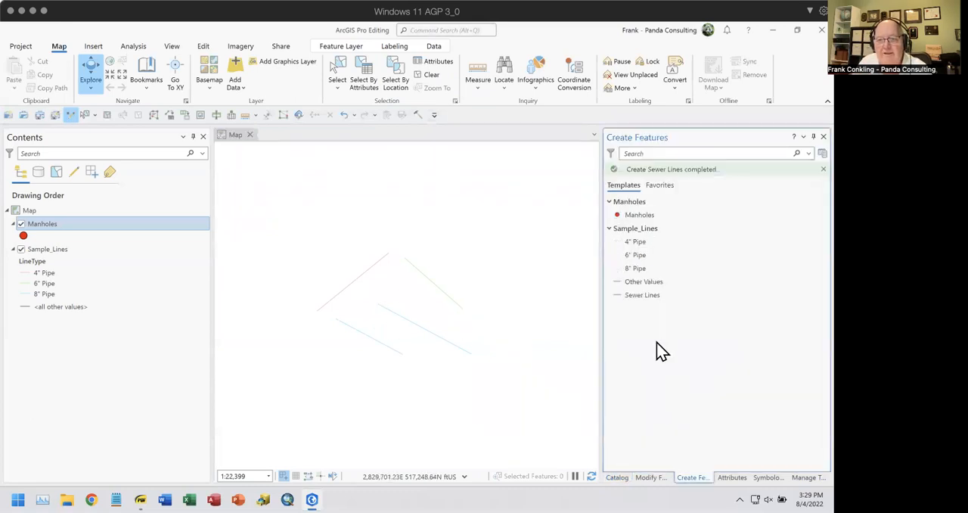
pyautogui.click(624, 301)
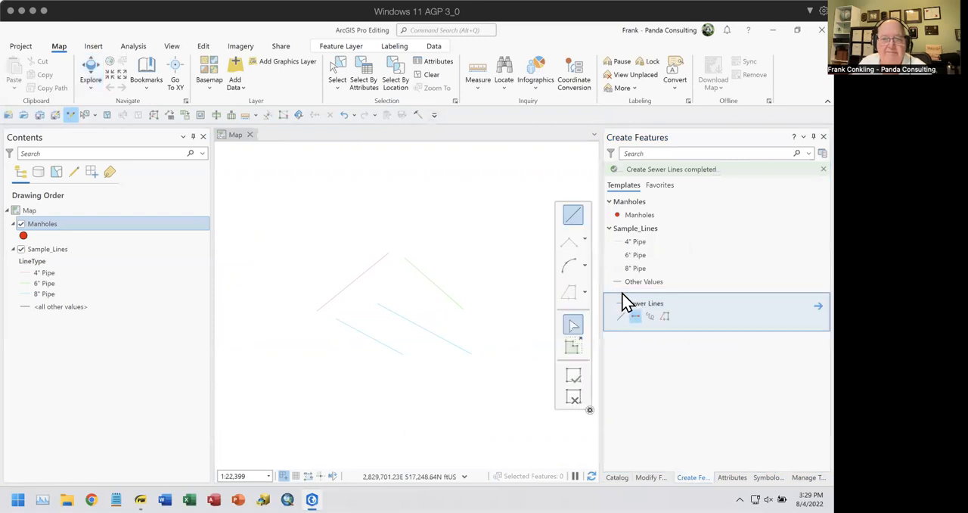
pyautogui.click(636, 316)
pyautogui.click(468, 247)
pyautogui.doubleClick(406, 205)
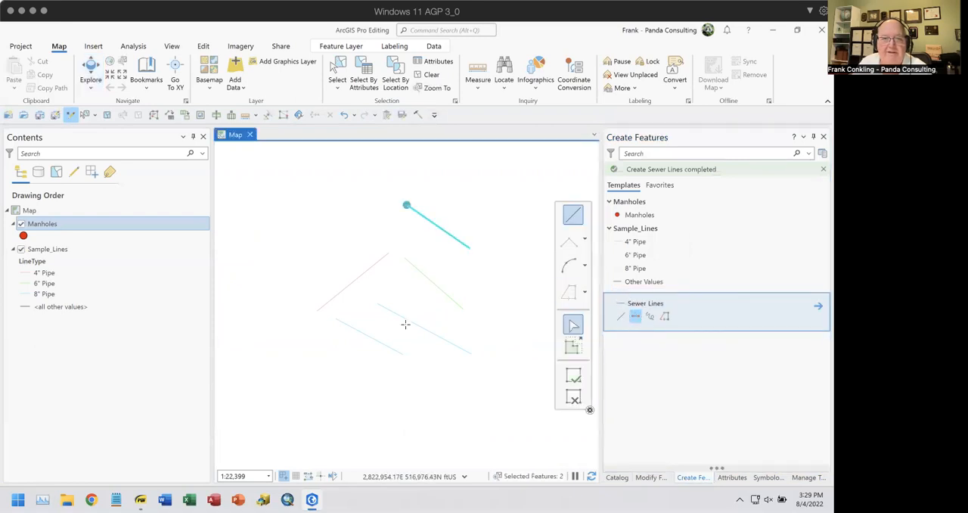
# Examine the attributes of the newly created manhole and clear the feature selection
pyautogui.click(732, 477)
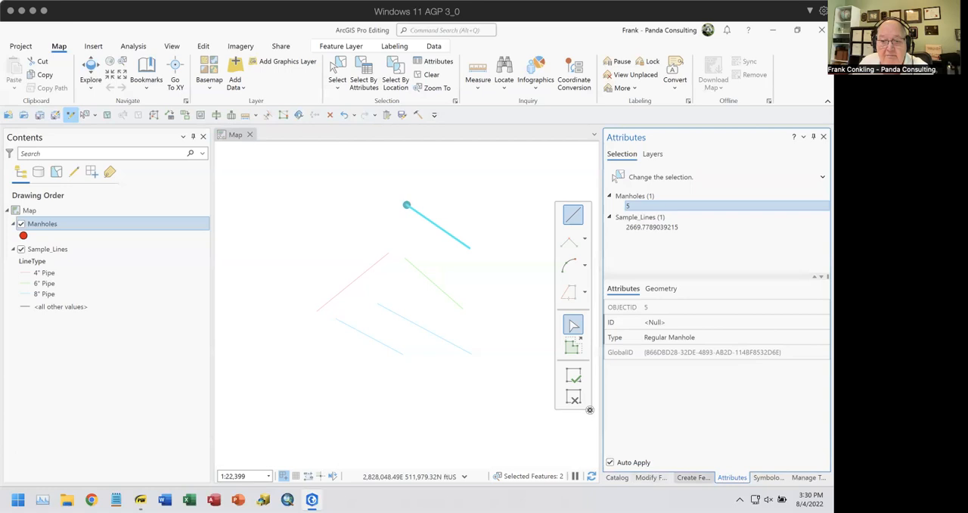
pyautogui.click(693, 476)
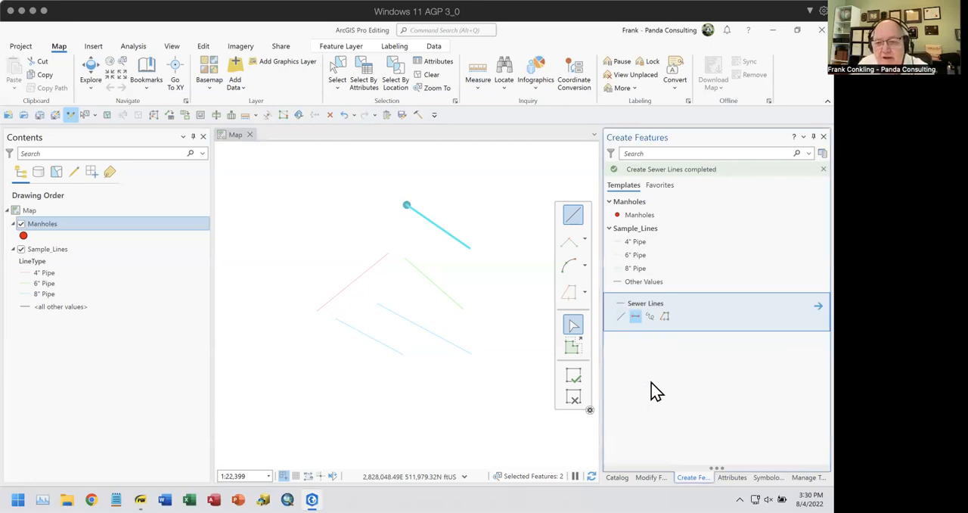
pyautogui.click(429, 74)
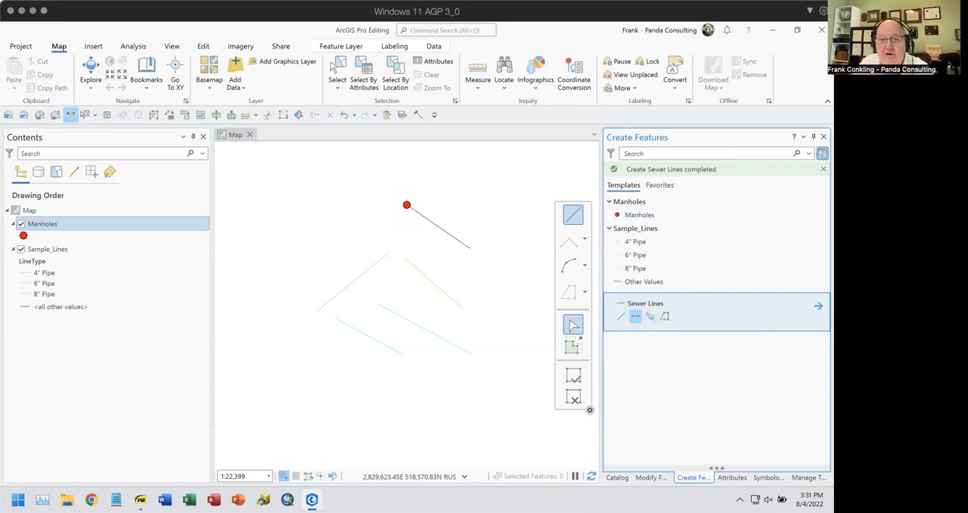
# Add a Manholes builder with "point at every intersection" to the Sewer Lines group template and accept the template properties
pyautogui.click(822, 152)
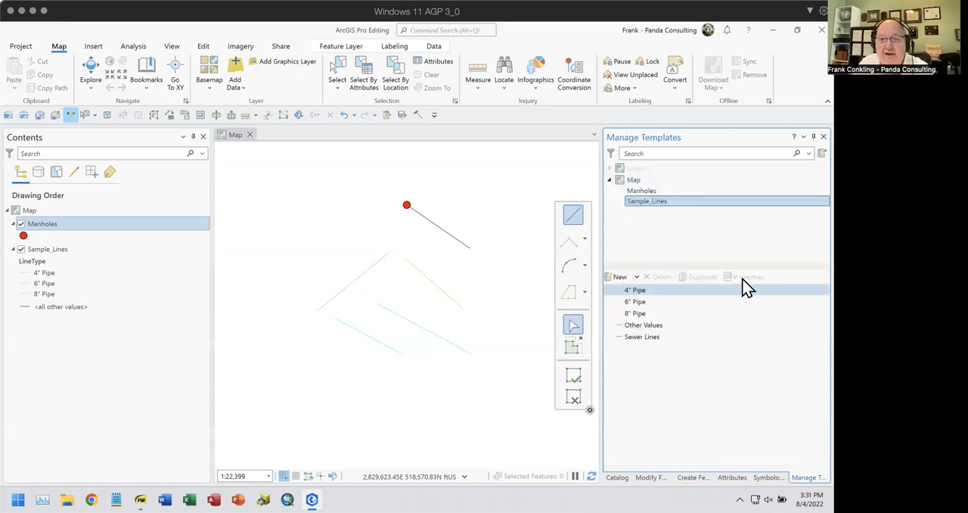
pyautogui.click(641, 338)
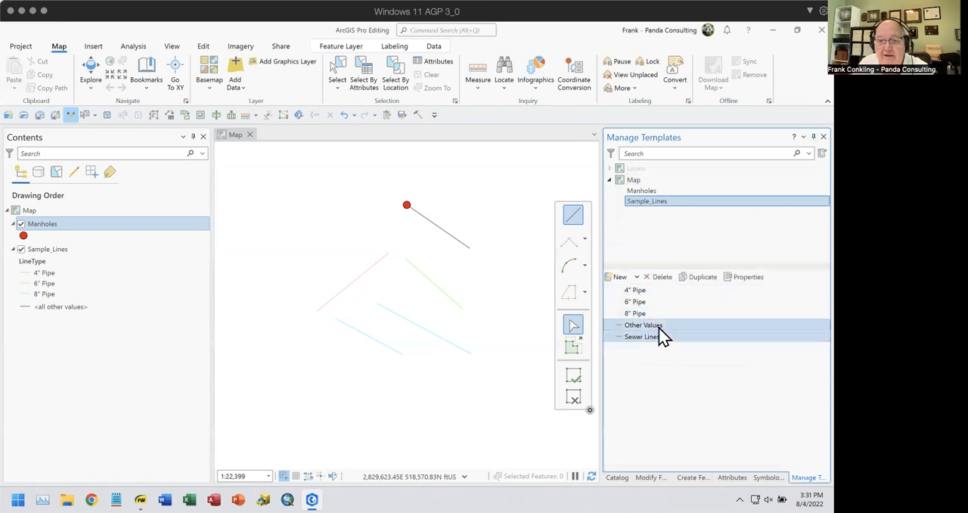
pyautogui.click(744, 276)
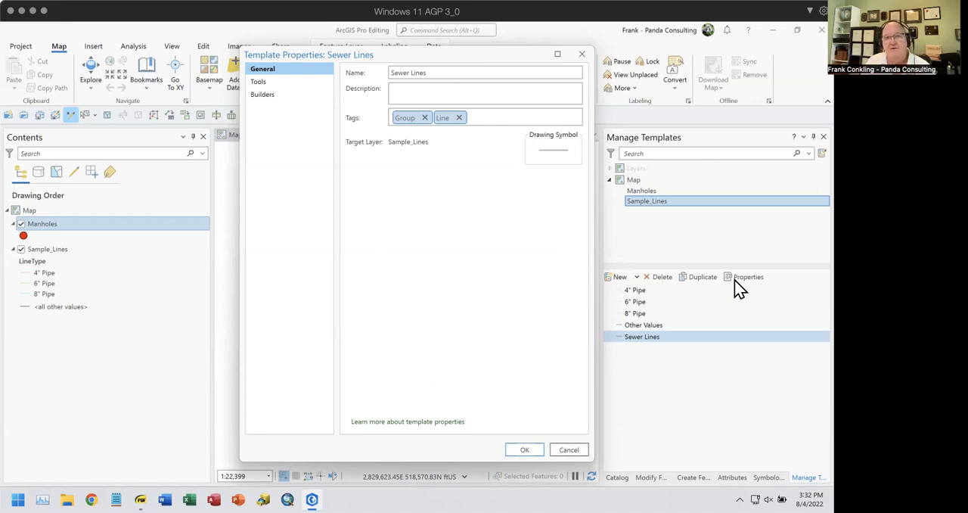
pyautogui.click(284, 95)
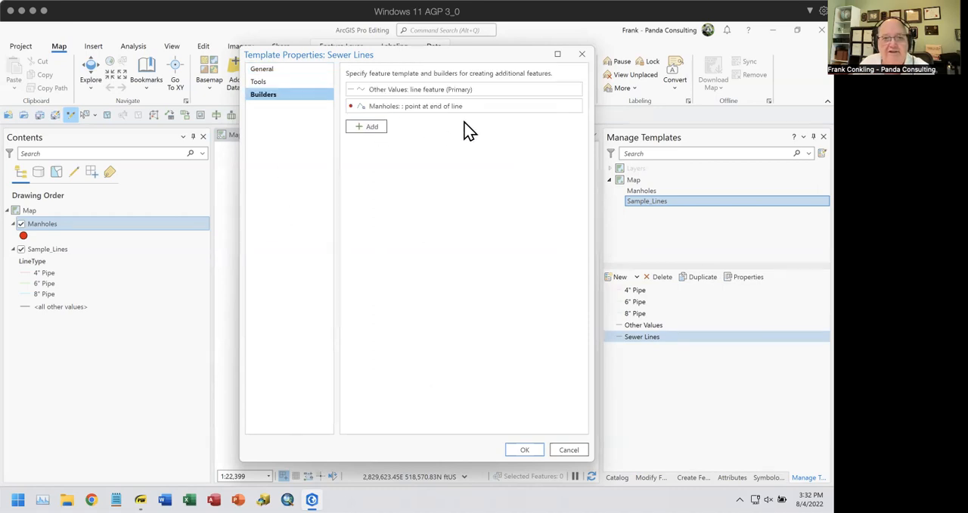
pyautogui.click(377, 133)
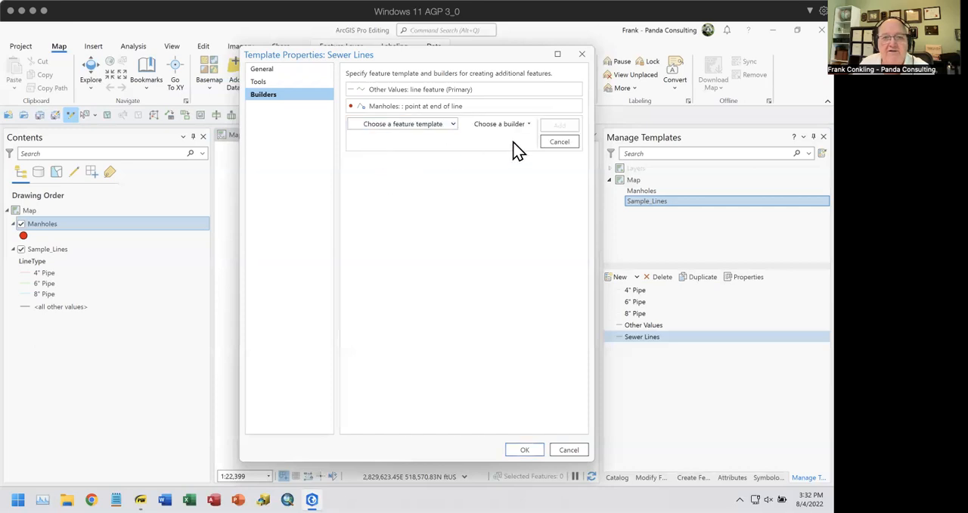
pyautogui.click(454, 125)
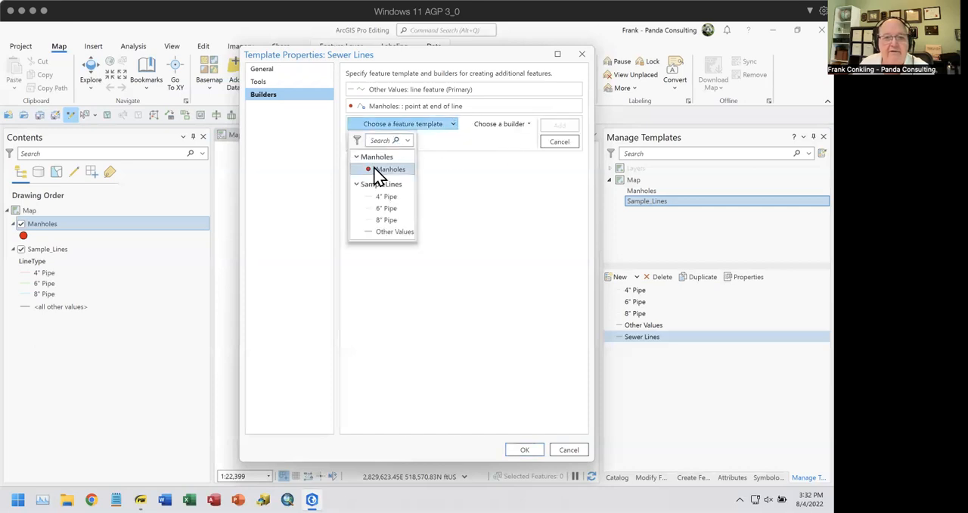
pyautogui.click(378, 174)
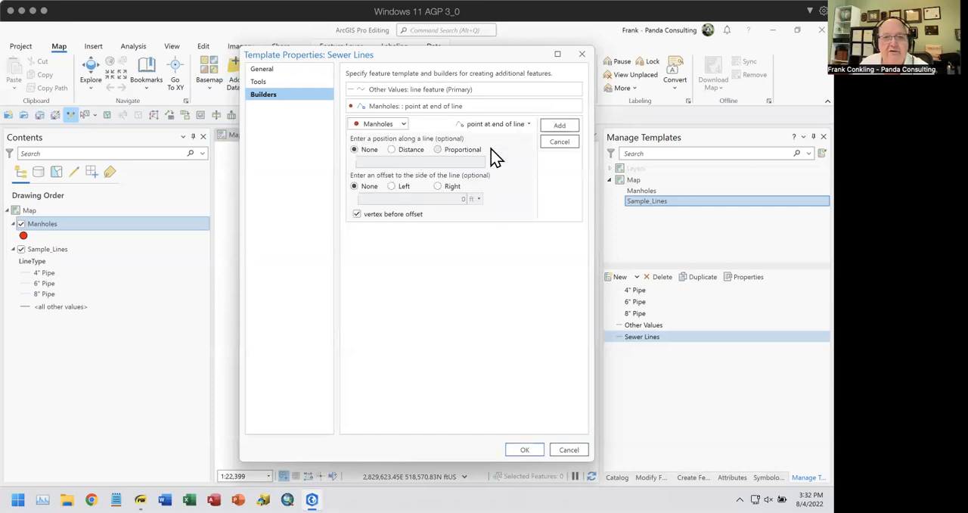
pyautogui.click(530, 129)
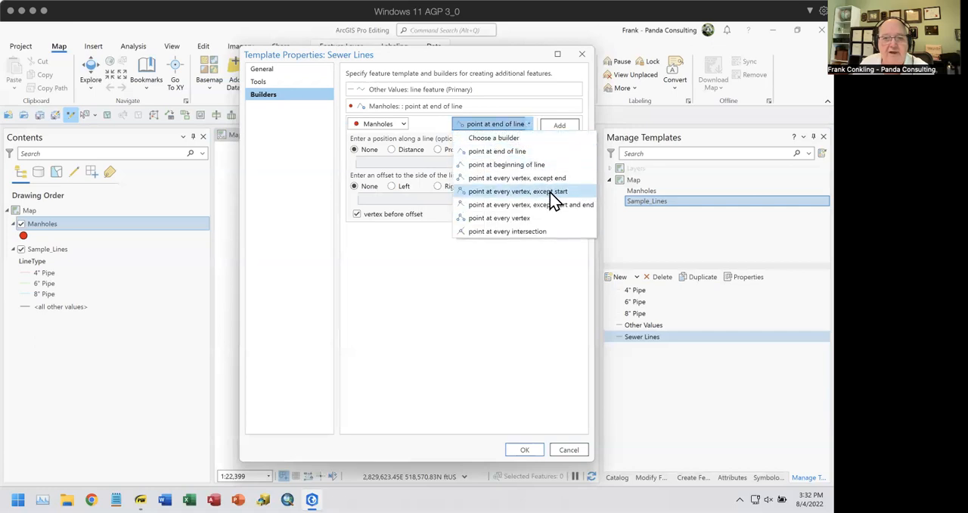
pyautogui.click(524, 231)
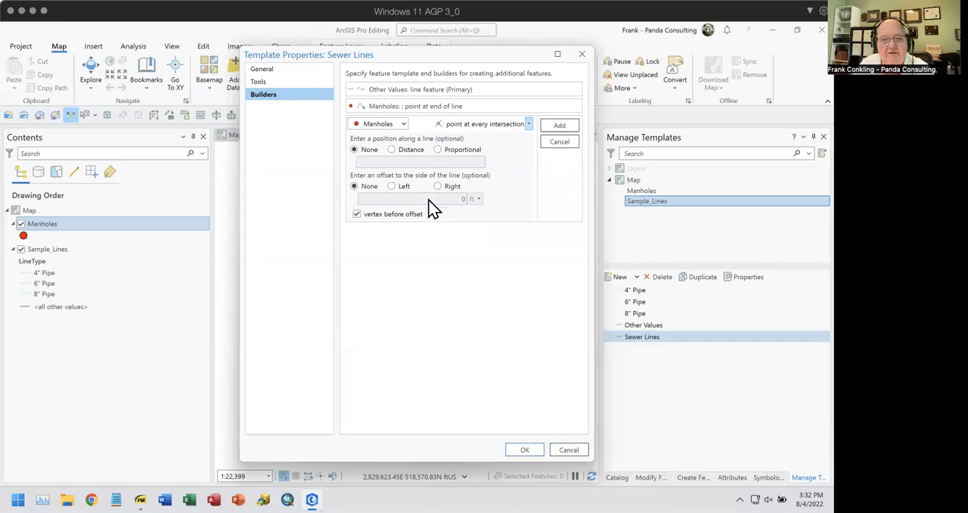
pyautogui.click(561, 127)
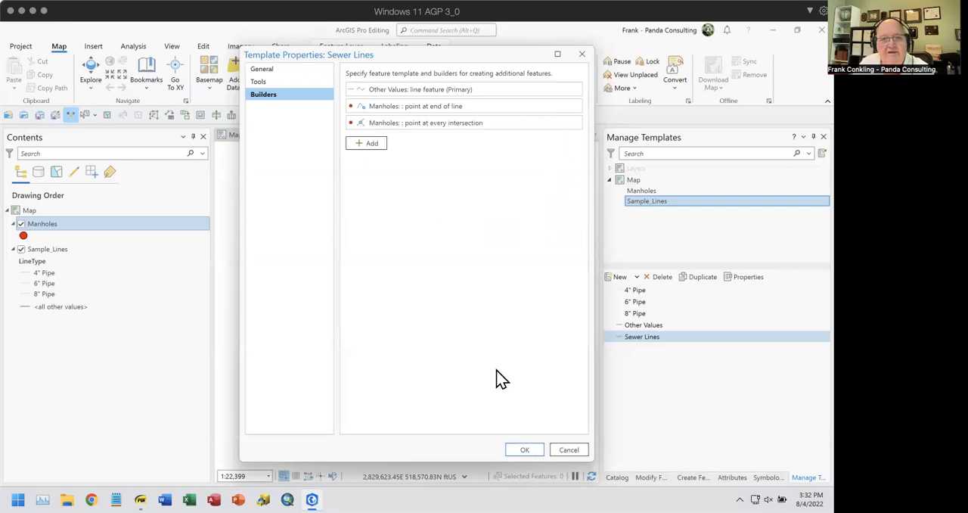
pyautogui.click(527, 451)
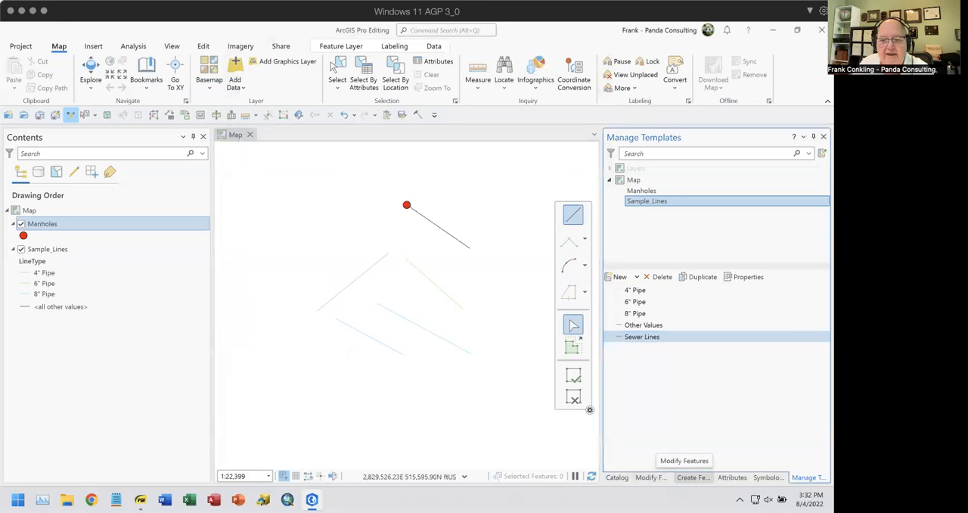
# Draw a near-vertical two-point line with the Sewer Lines template across the longer blue line, from below it upwards
pyautogui.click(693, 478)
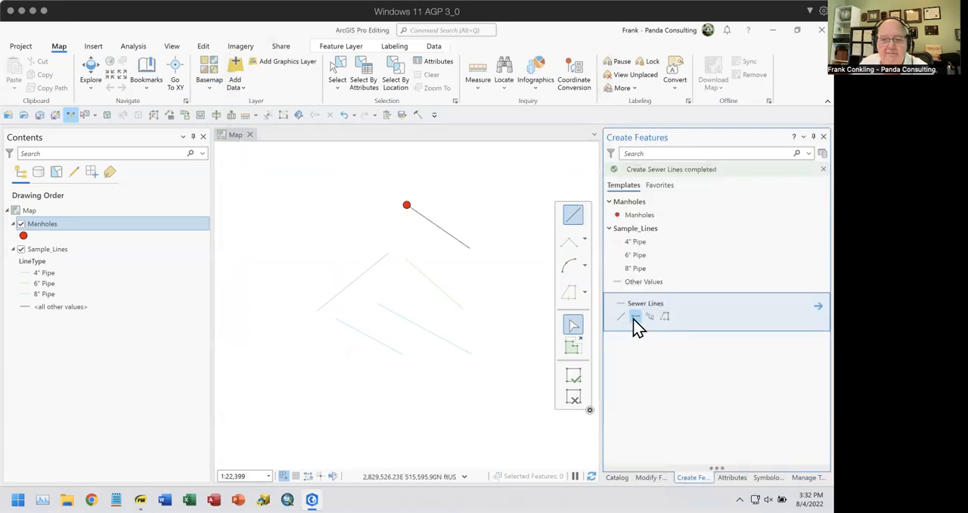
pyautogui.click(422, 367)
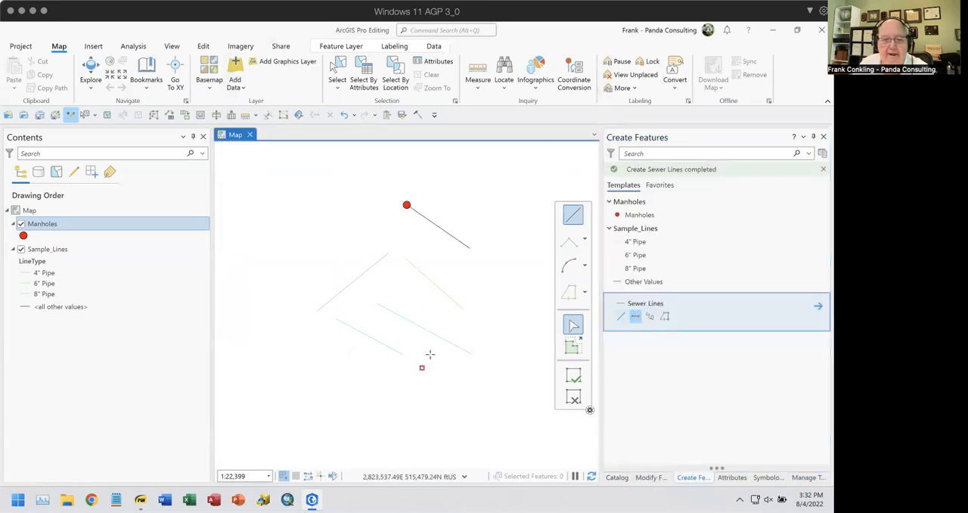
pyautogui.doubleClick(426, 304)
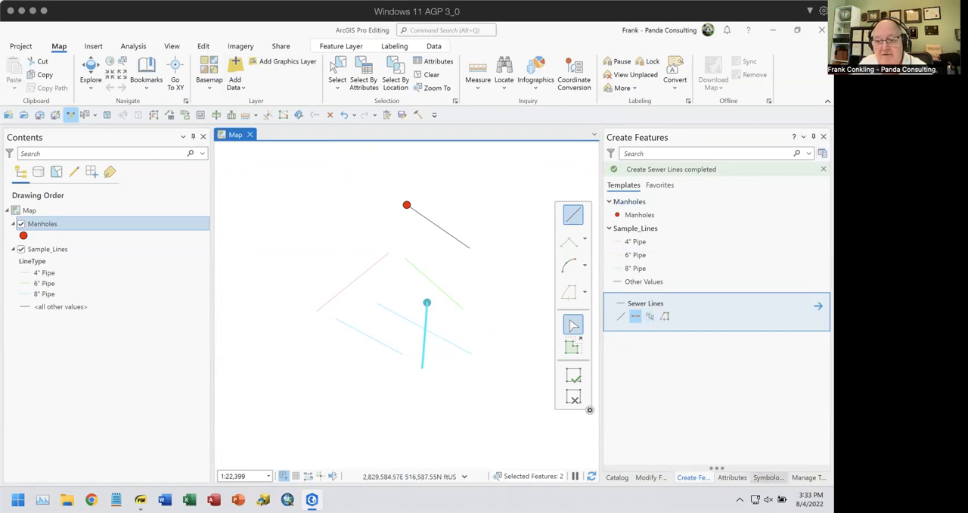
# Review the placement settings and available builder types of the Sewer Lines template's "point at every intersection" Manholes builder, leaving the properties without saving
pyautogui.click(804, 477)
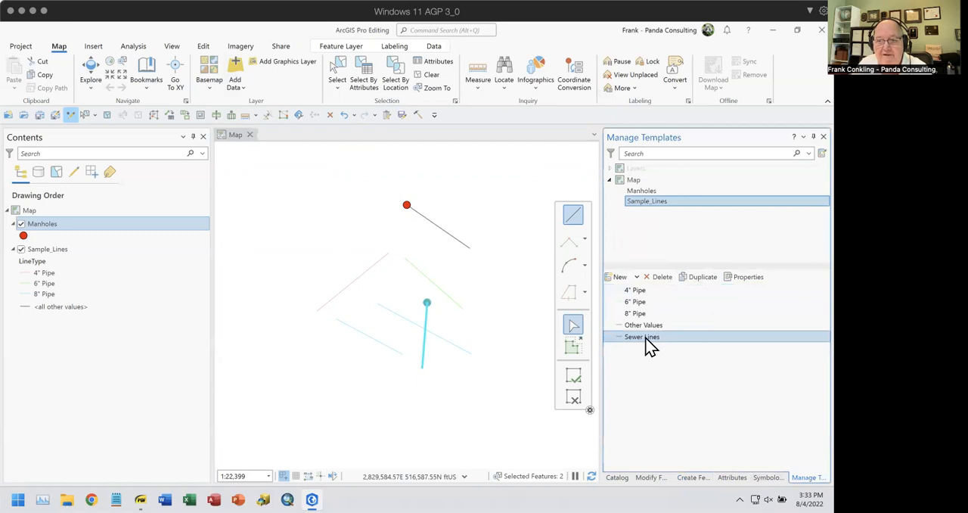
pyautogui.click(745, 277)
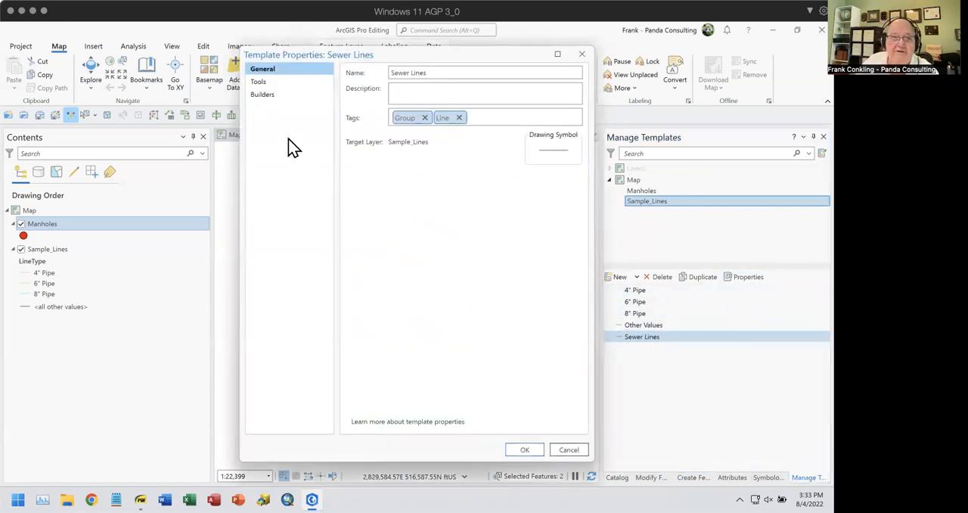
pyautogui.click(263, 94)
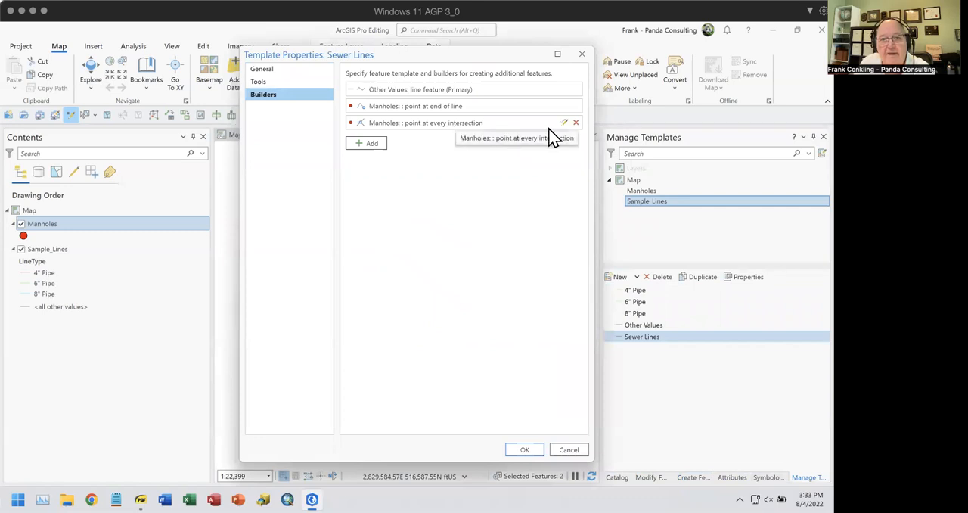
pyautogui.click(564, 123)
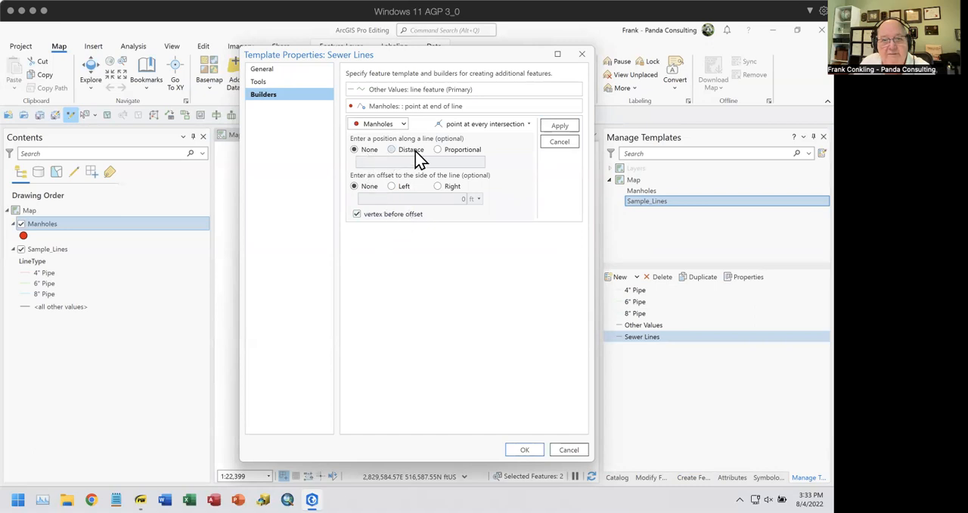
pyautogui.click(530, 127)
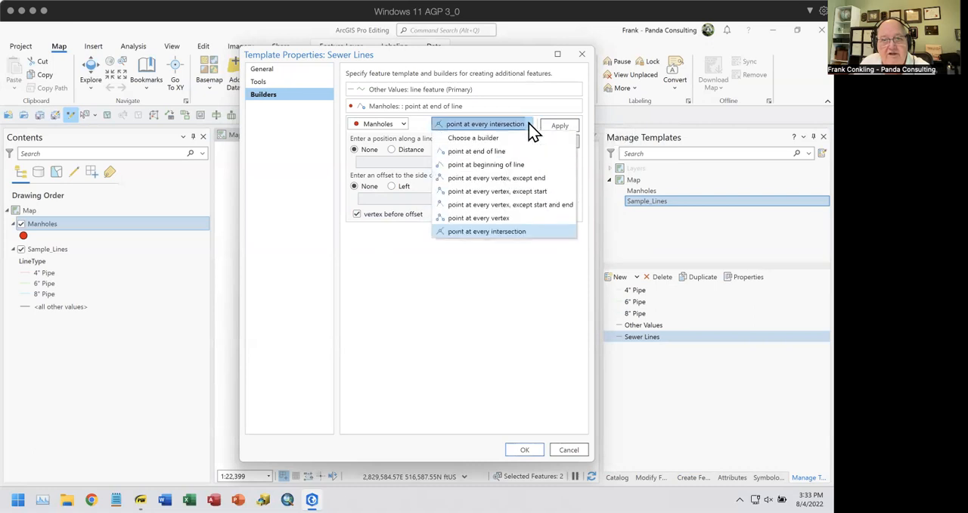
pyautogui.click(462, 298)
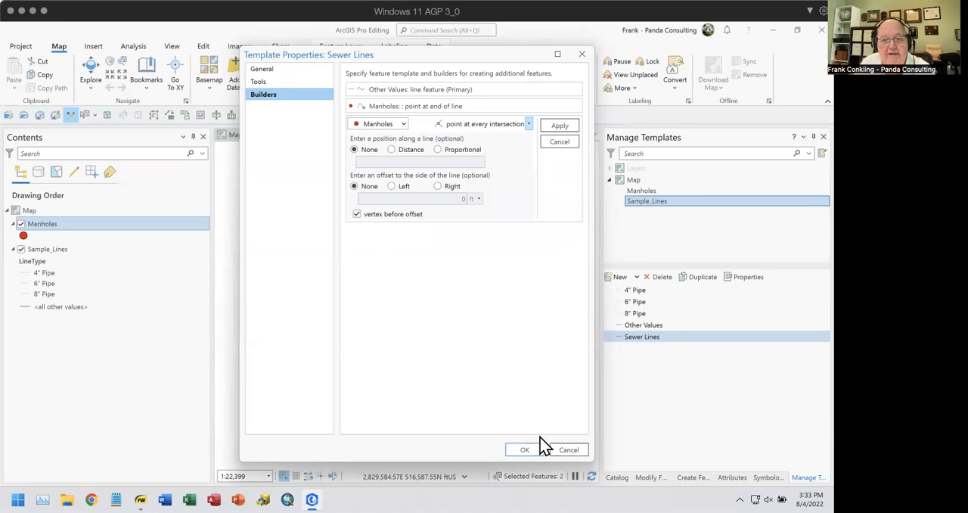
pyautogui.click(568, 451)
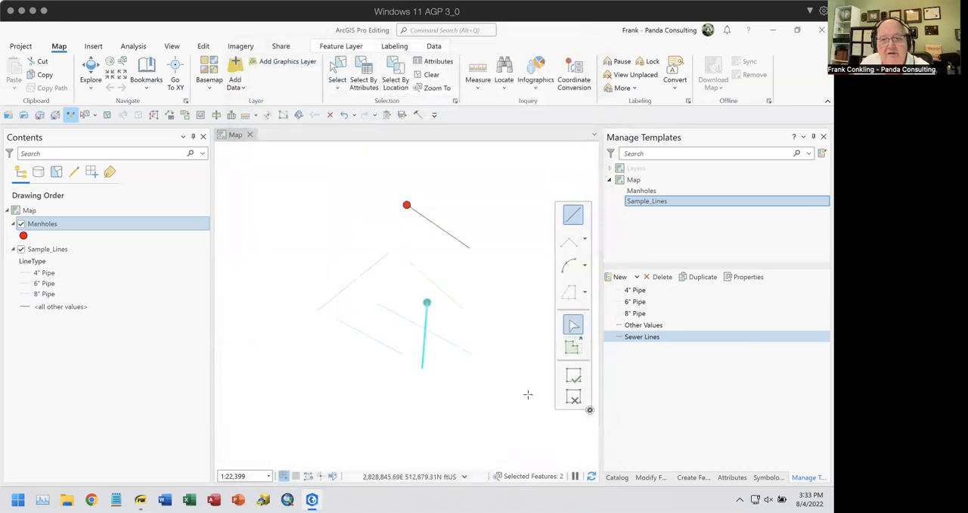
# Select the crossing lines at the lower intersection, and draw a two-point Sewer Lines feature across the upper black line, ending at its upper-right end
pyautogui.click(337, 69)
pyautogui.moveTo(414, 323); pyautogui.dragTo(442, 335)
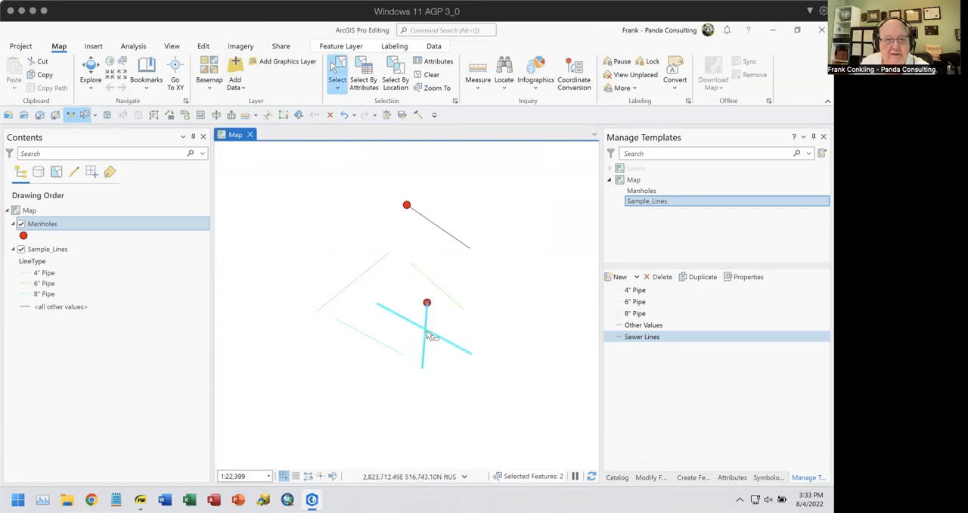
pyautogui.click(619, 337)
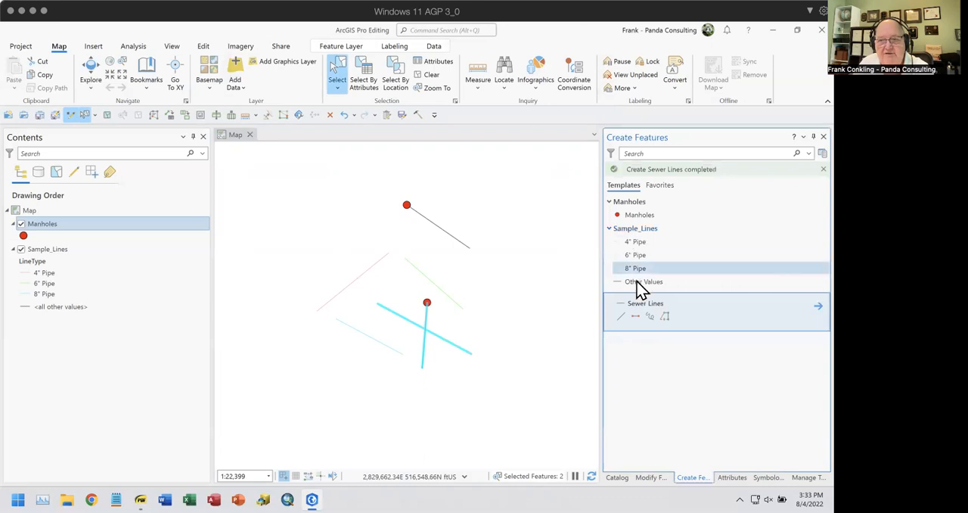
pyautogui.click(636, 317)
pyautogui.click(420, 247)
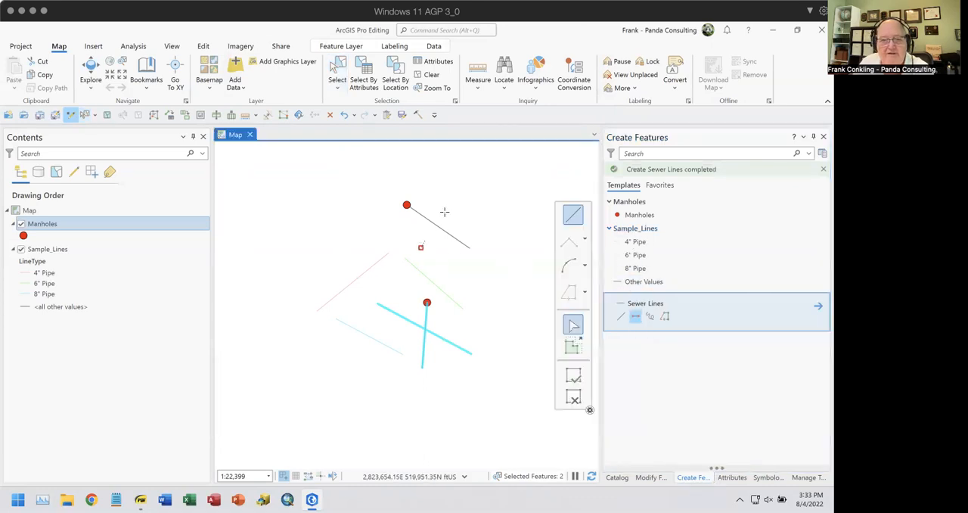
pyautogui.click(459, 195)
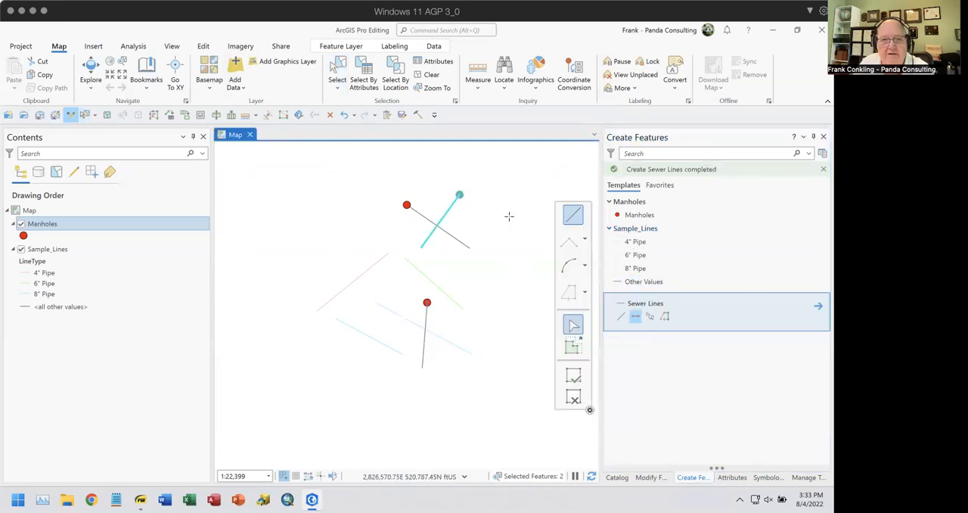
# Select the two crossing black lines at the top of the drawing and planarize them
pyautogui.click(338, 75)
pyautogui.click(446, 232)
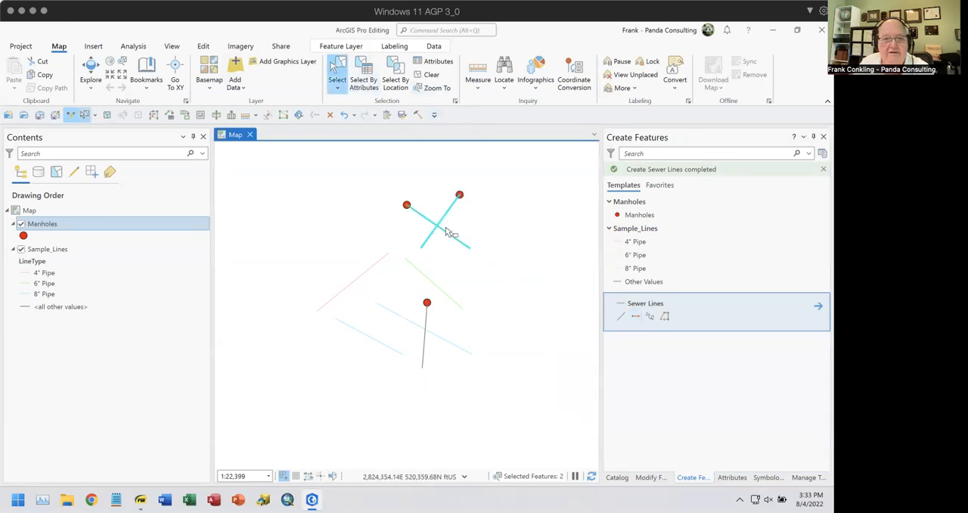
pyautogui.click(652, 478)
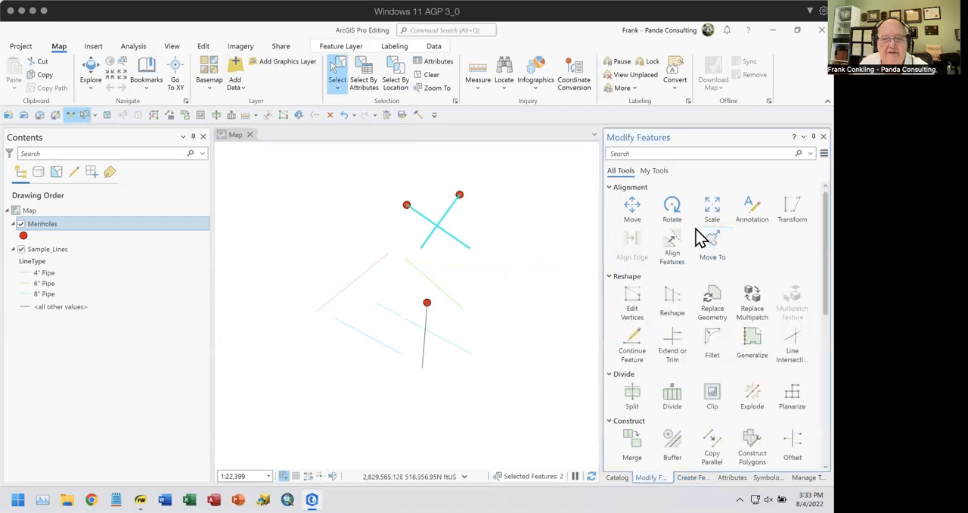
pyautogui.scroll(-1, 672, 395)
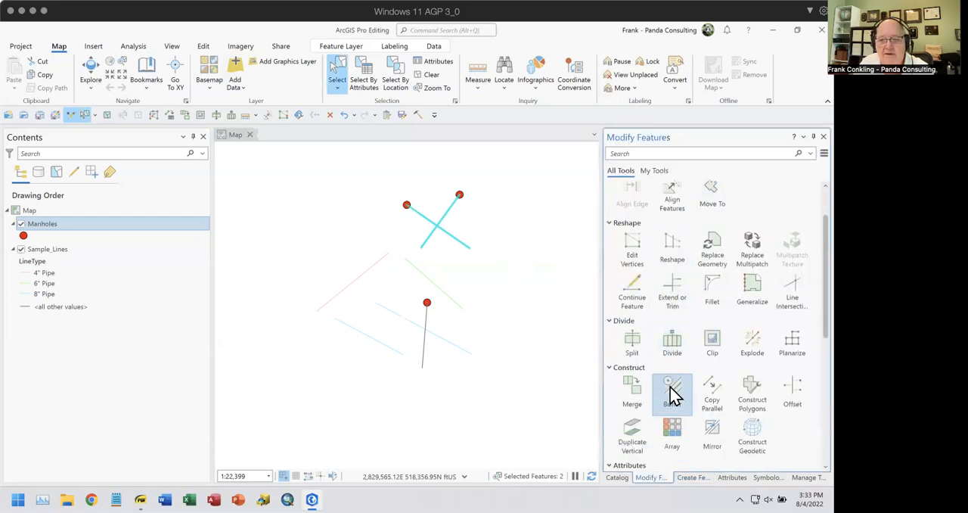
pyautogui.scroll(-1, 673, 397)
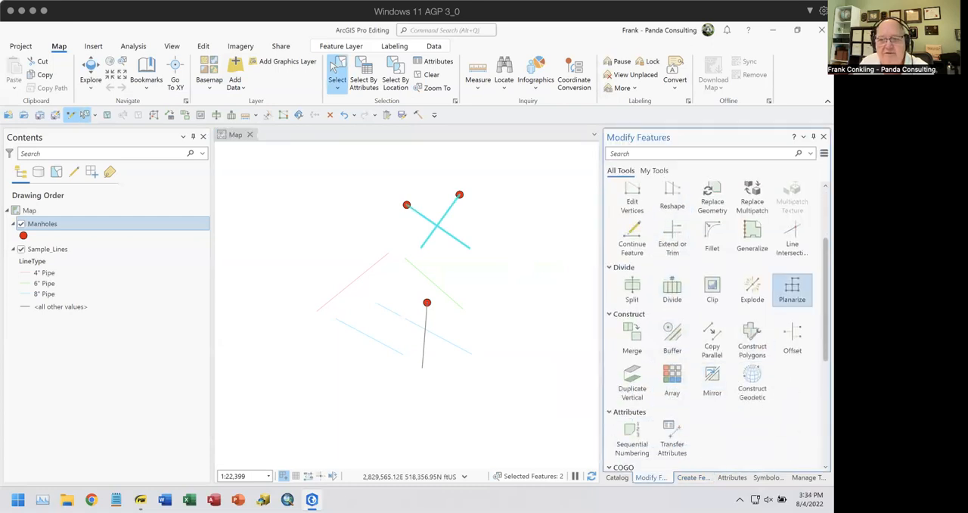
pyautogui.click(796, 296)
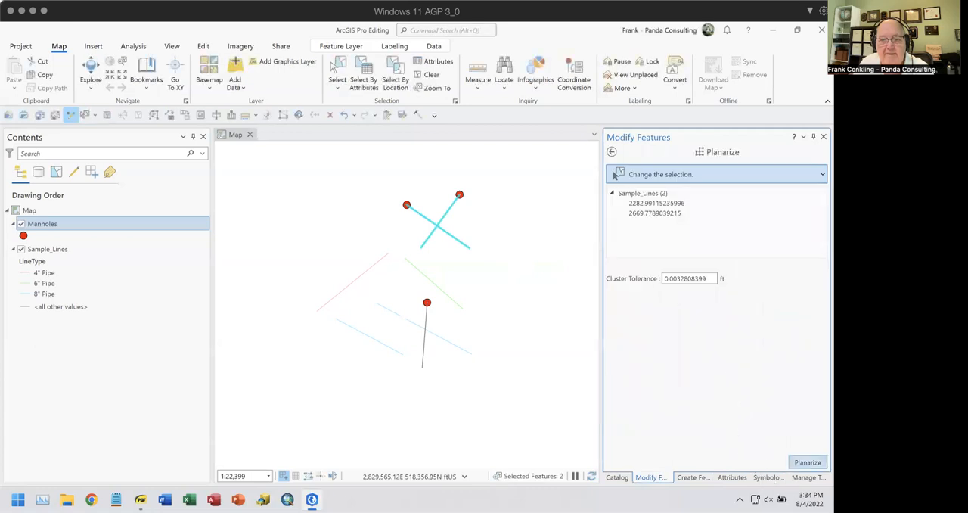
pyautogui.click(807, 462)
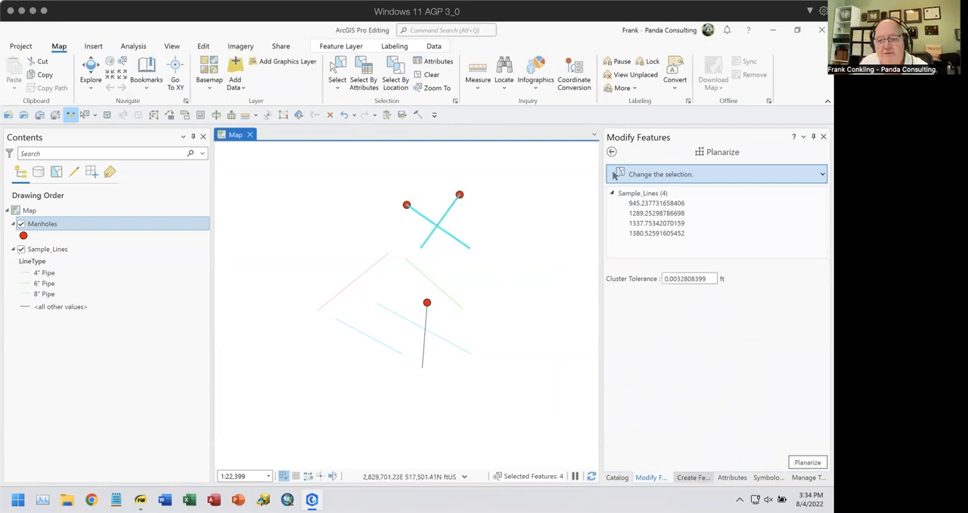
# Turn off "vertex before offset" for the "point at every intersection" builder in the Sewer Lines template and accept the template properties
pyautogui.click(694, 477)
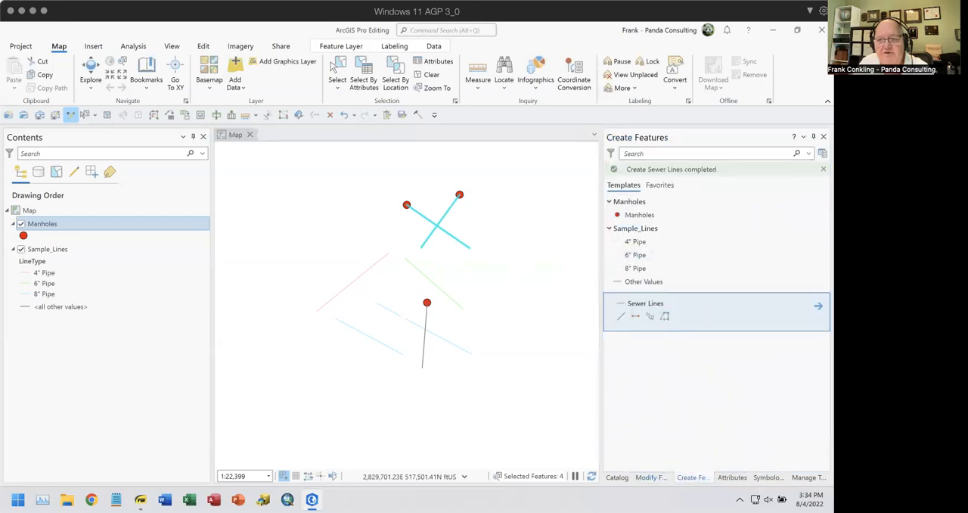
pyautogui.click(808, 477)
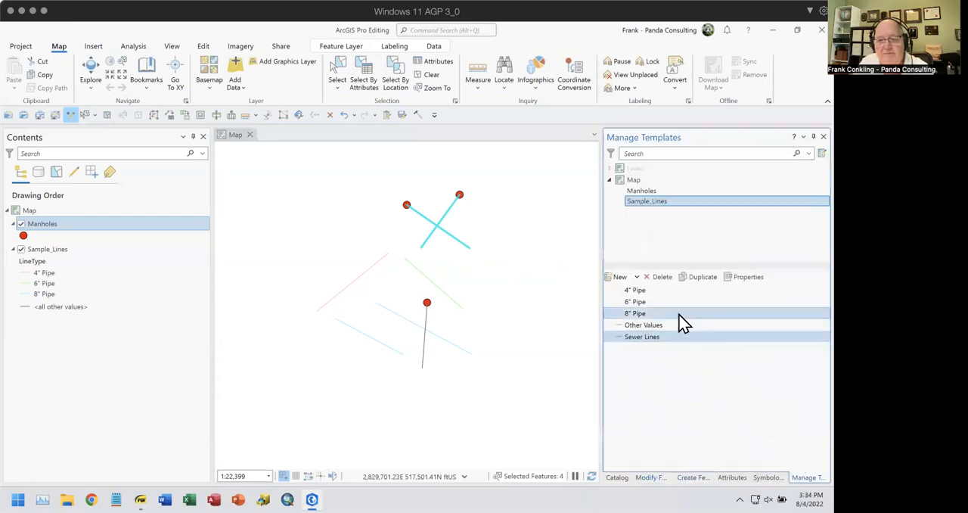
pyautogui.click(737, 278)
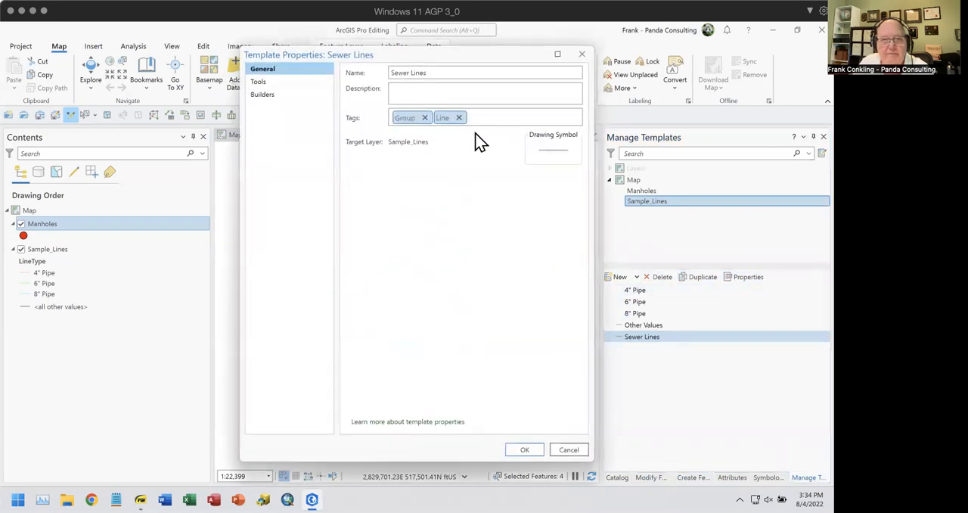
pyautogui.click(278, 95)
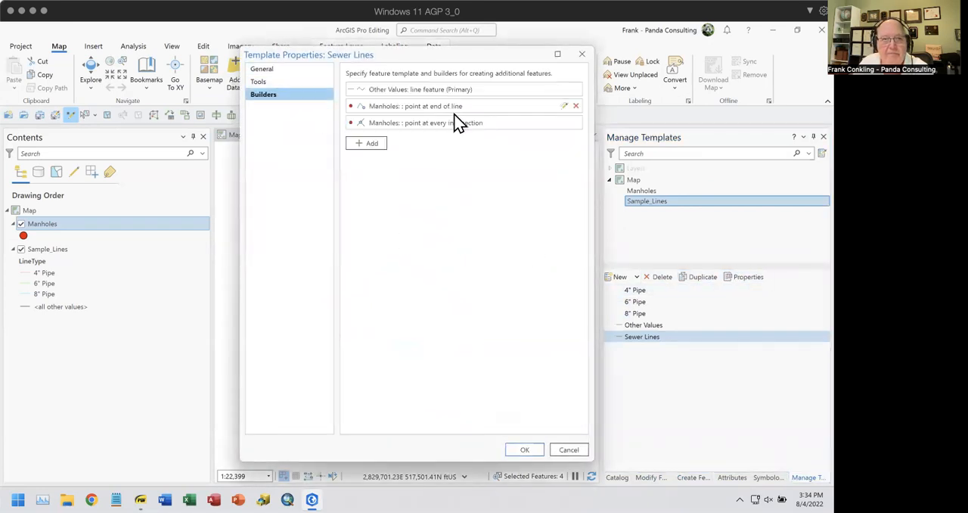
pyautogui.click(564, 123)
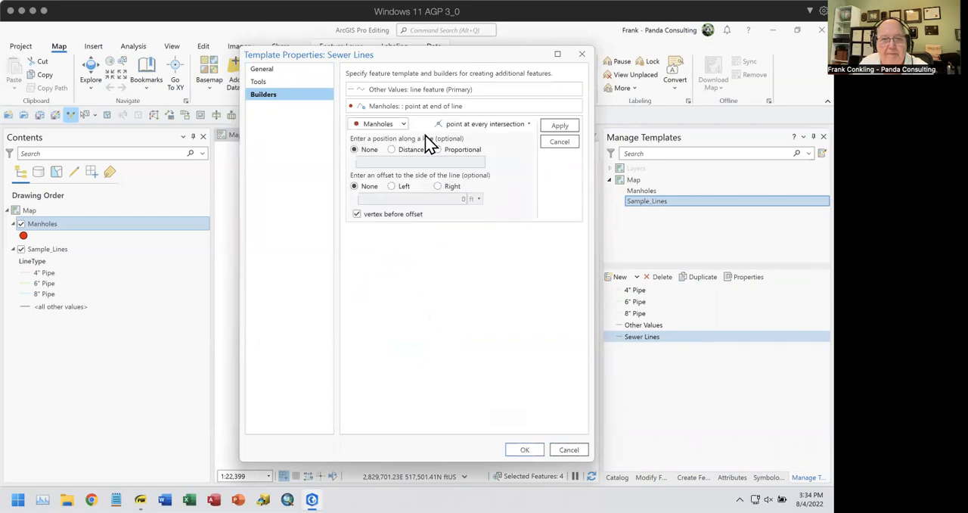
pyautogui.click(496, 125)
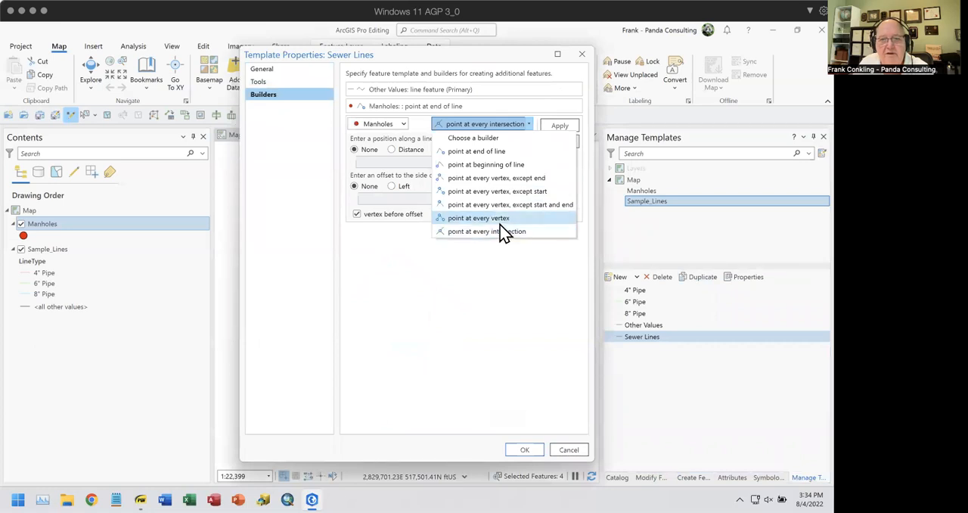
pyautogui.click(491, 286)
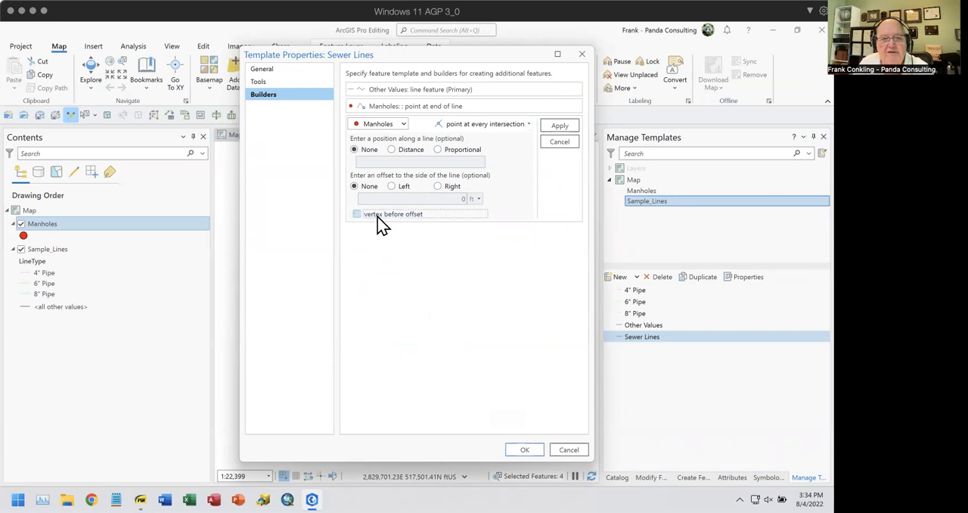
pyautogui.click(567, 127)
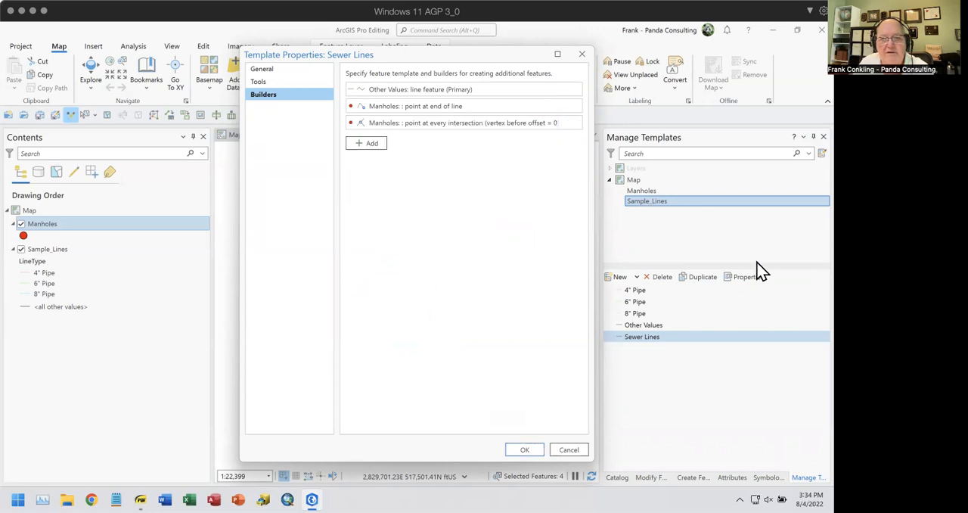
pyautogui.click(522, 449)
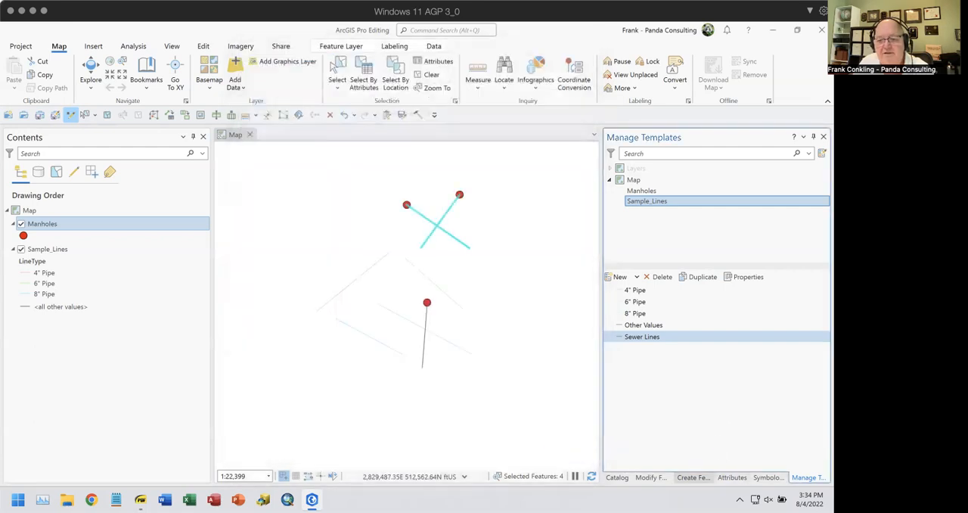
# Draw a two-point line with the Sewer Lines template across the lower near-vertical line, ending it at its right end
pyautogui.click(639, 317)
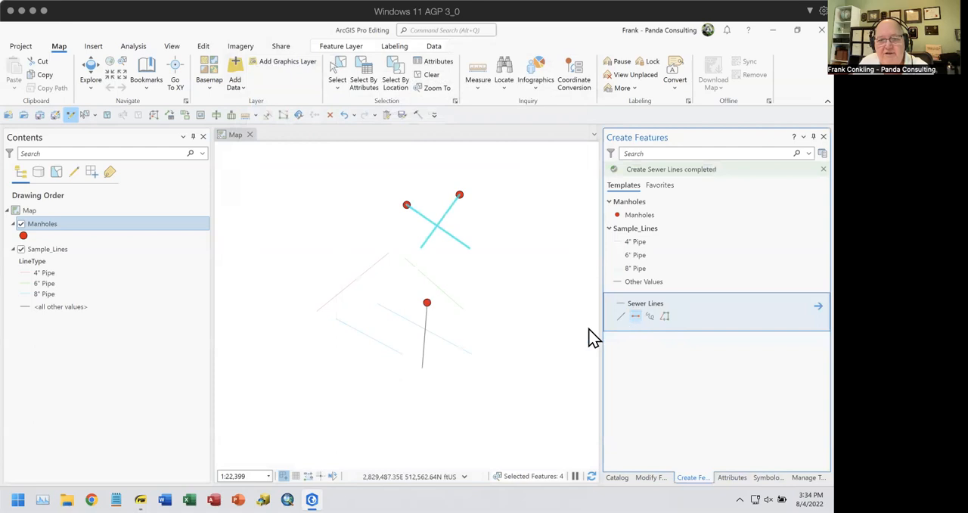
pyautogui.doubleClick(460, 340)
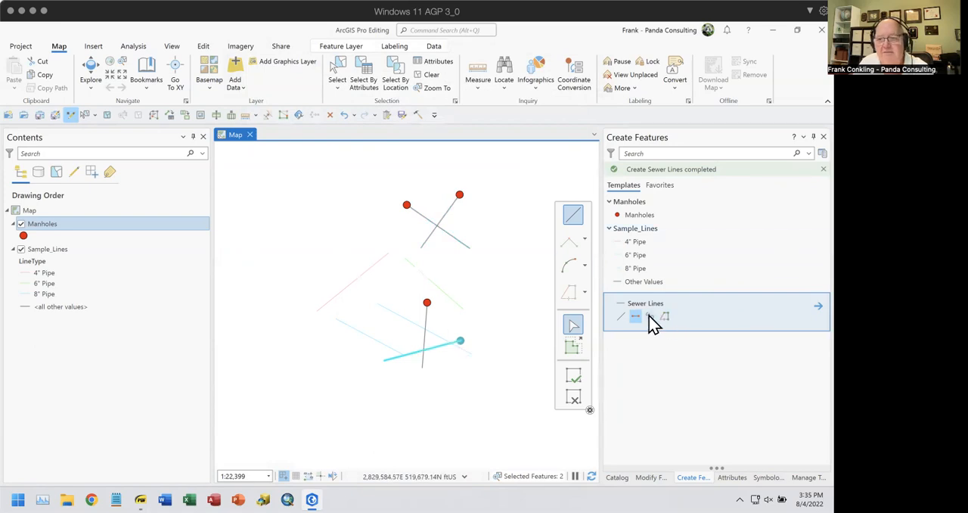
pyautogui.click(622, 281)
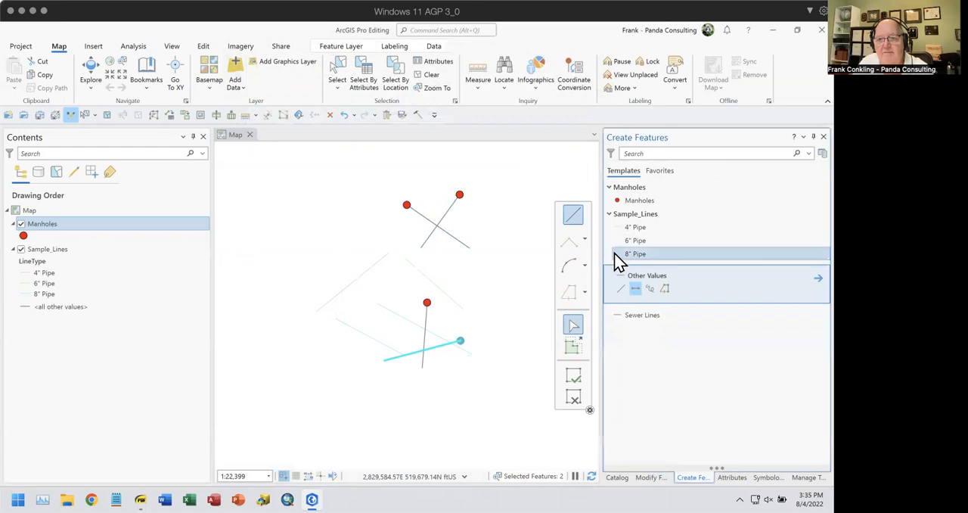
pyautogui.click(622, 255)
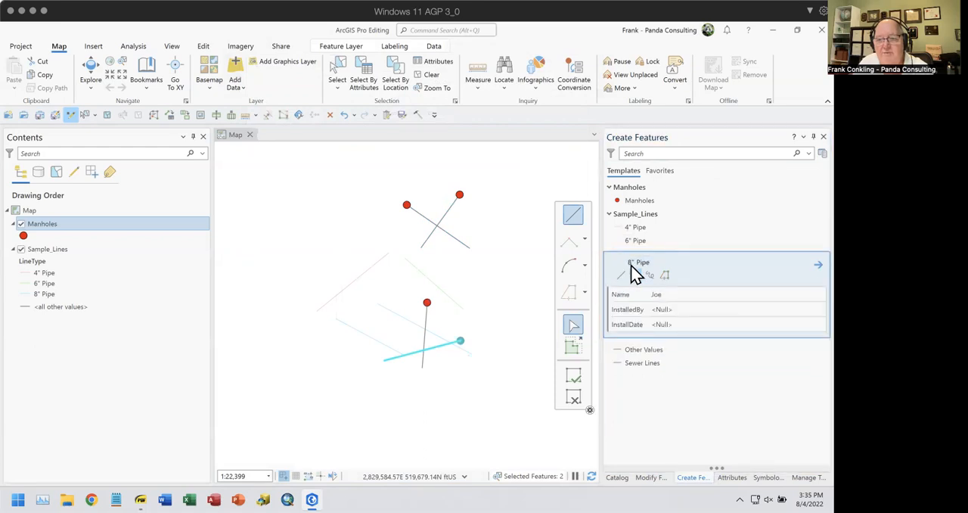
pyautogui.click(698, 242)
# Start a new group template from the Sample_Lines 8" Pipe template and name it "Intersect Builder"
pyautogui.click(822, 153)
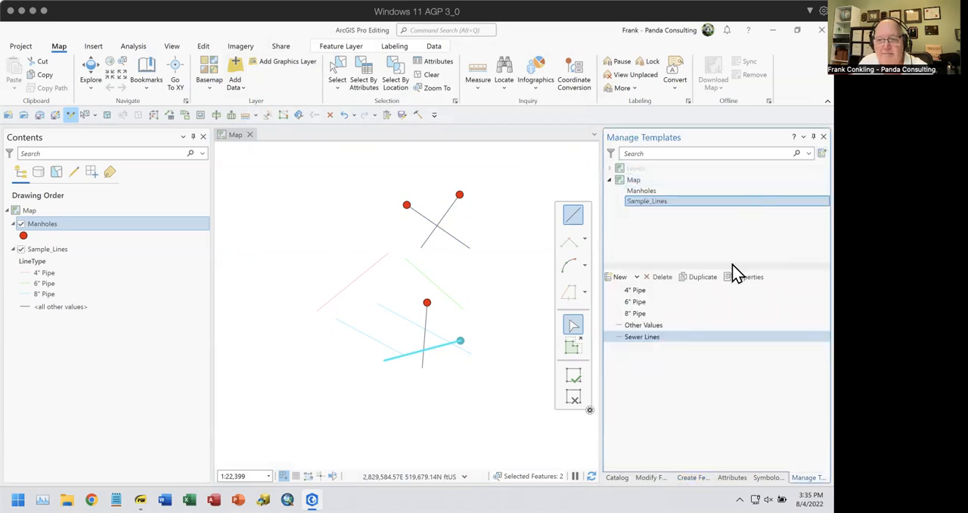
pyautogui.click(638, 314)
pyautogui.rightClick(638, 316)
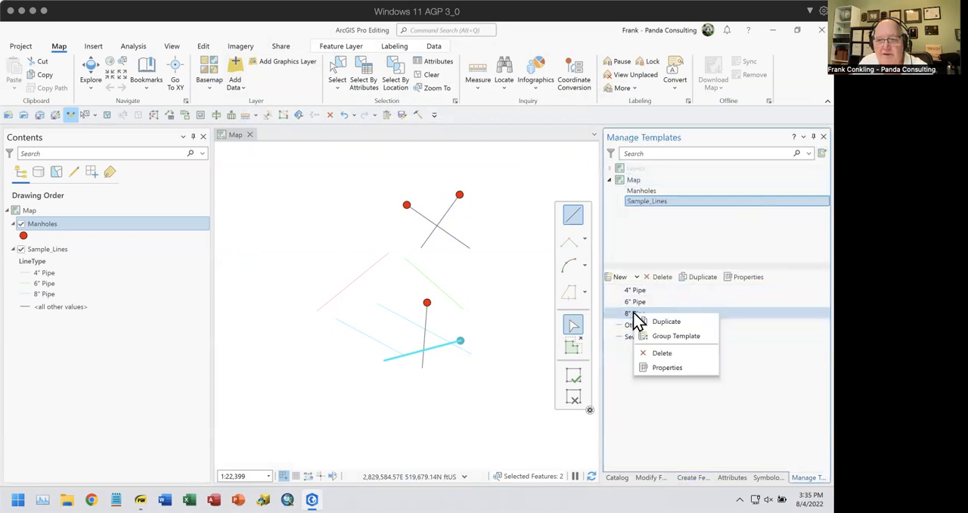
pyautogui.click(666, 321)
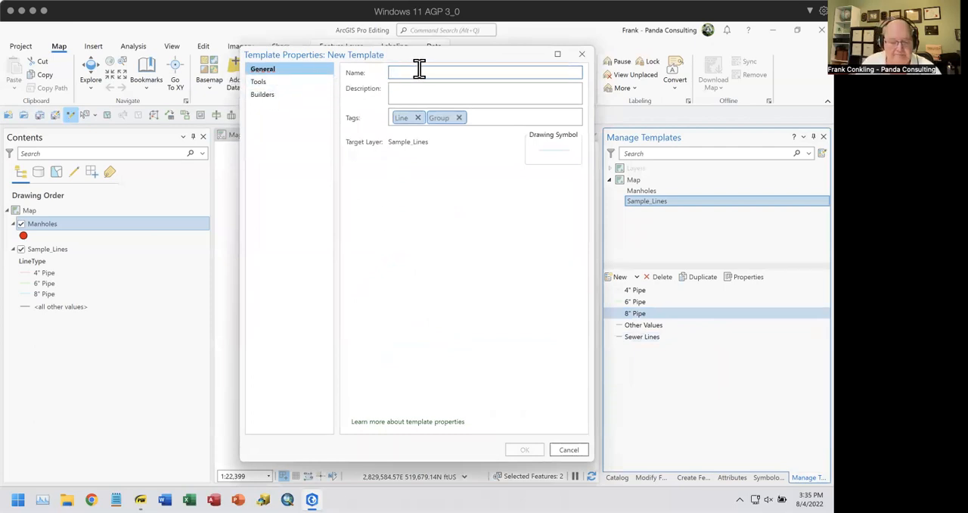
pyautogui.write('Inte')
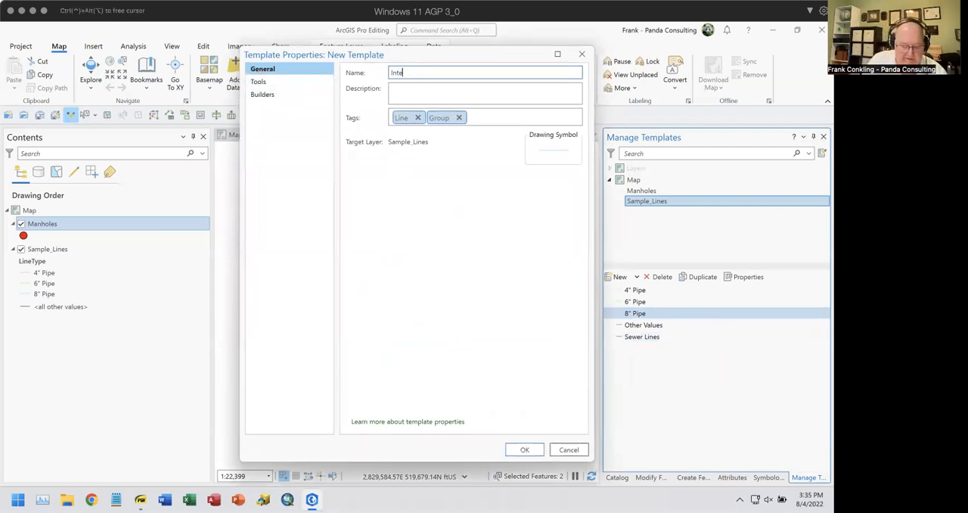
pyautogui.write('rsect Builder')
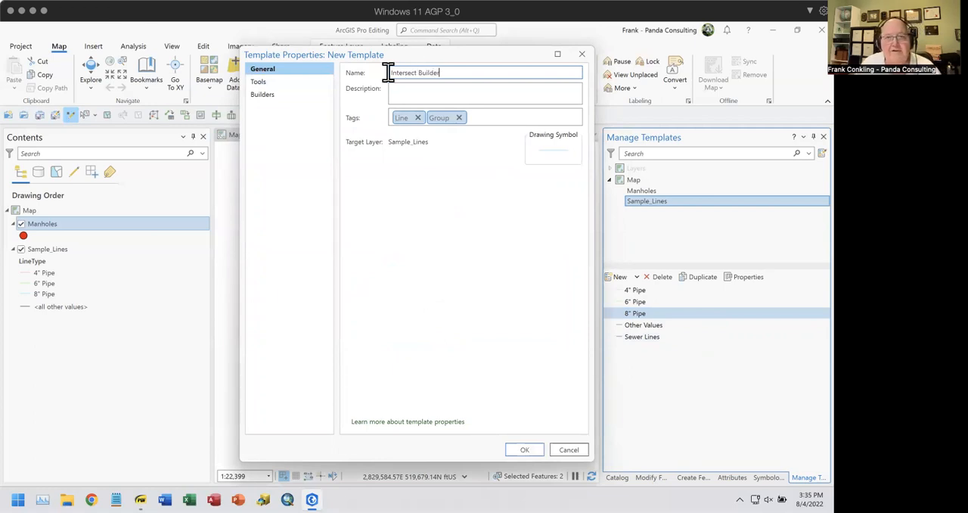
# Add a Manholes "point at every intersection" builder to the Intersect Builder template and create the template
pyautogui.click(270, 97)
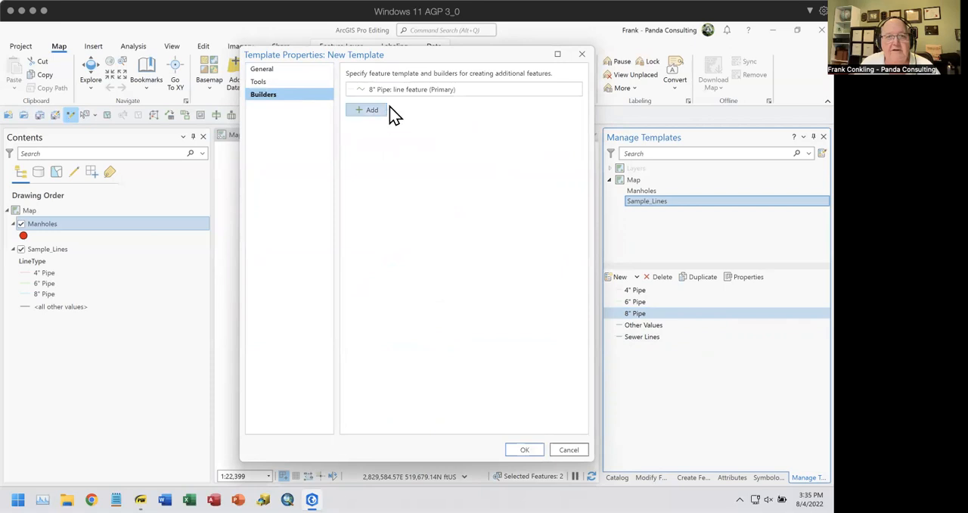
pyautogui.click(371, 111)
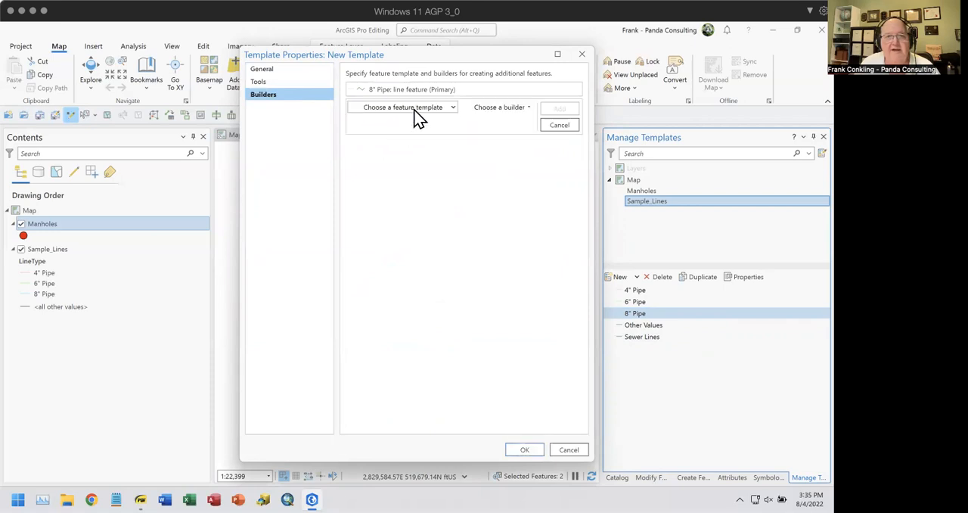
pyautogui.click(451, 111)
pyautogui.click(384, 154)
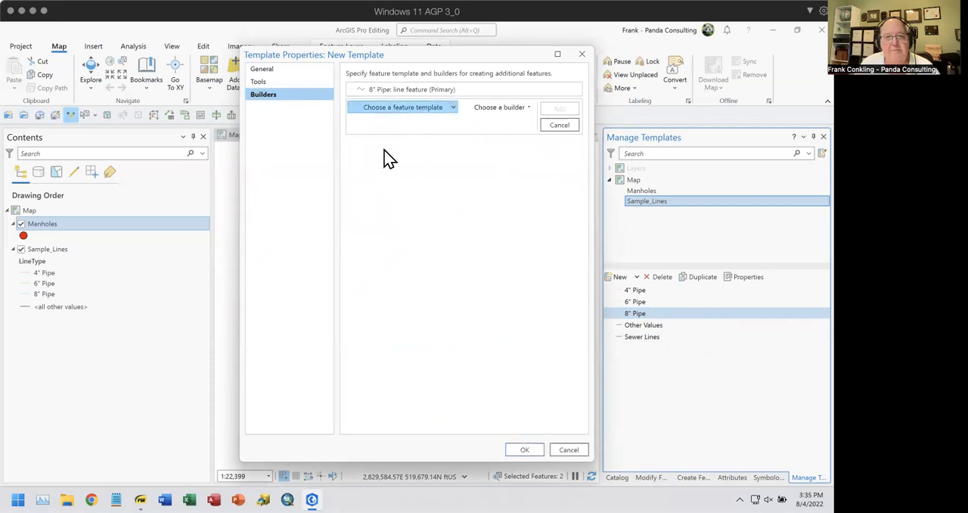
pyautogui.click(530, 109)
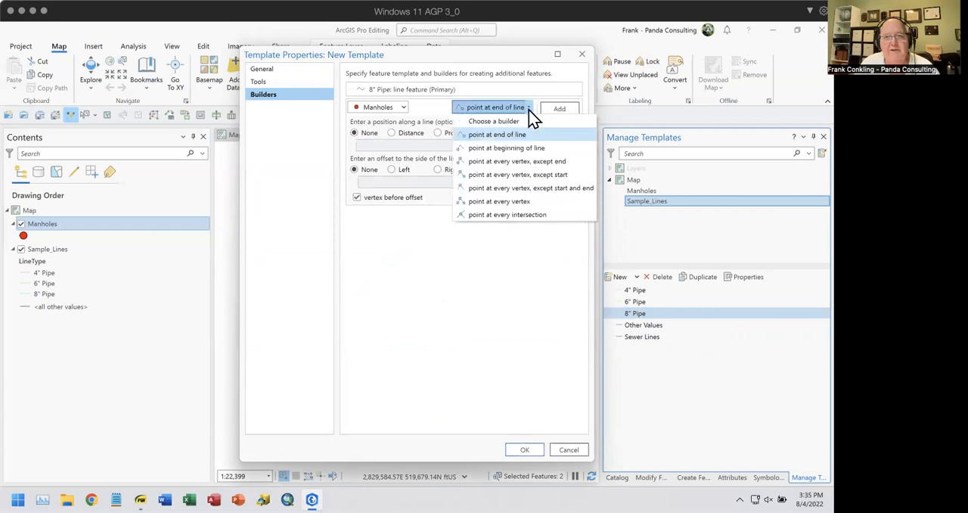
pyautogui.click(499, 215)
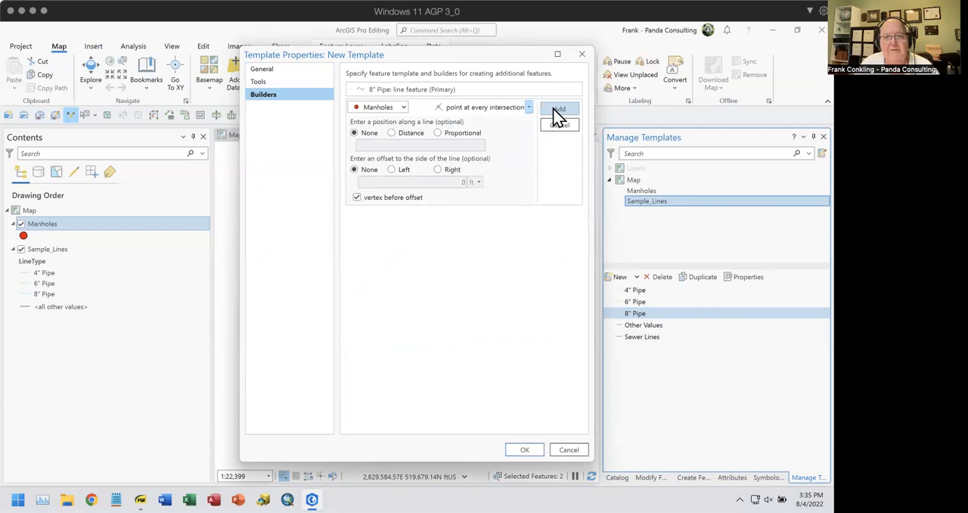
pyautogui.click(558, 111)
pyautogui.click(524, 449)
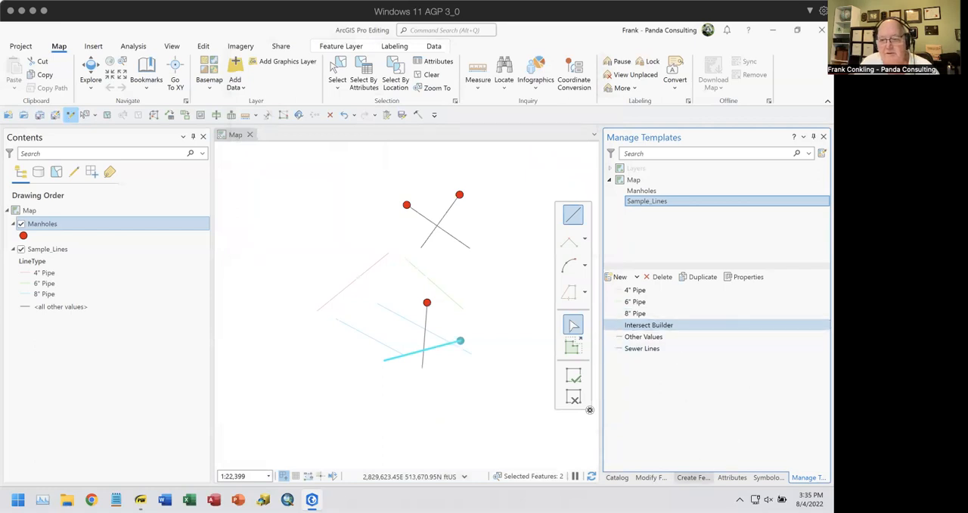
# Draw a two-point line with the Intersect Builder template across the diagonal line beneath the upper crossing pair
pyautogui.click(697, 476)
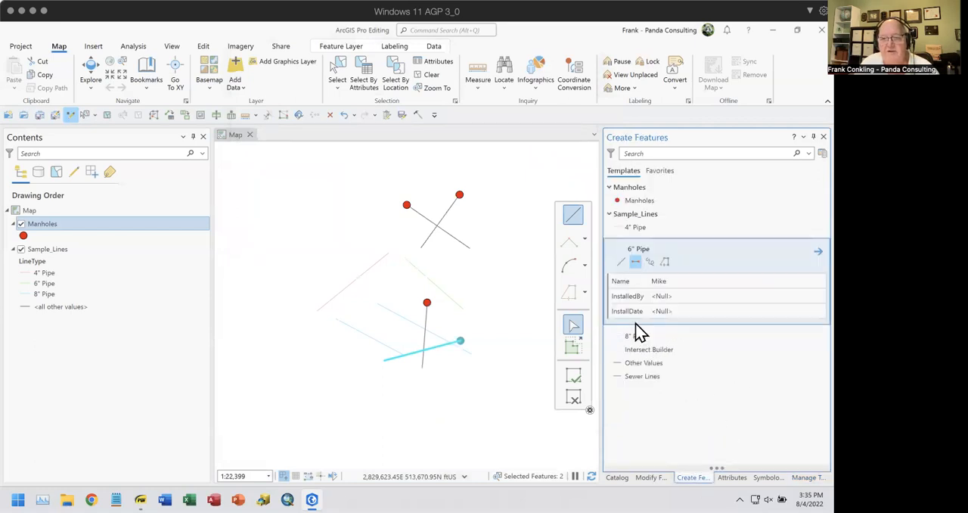
pyautogui.click(616, 351)
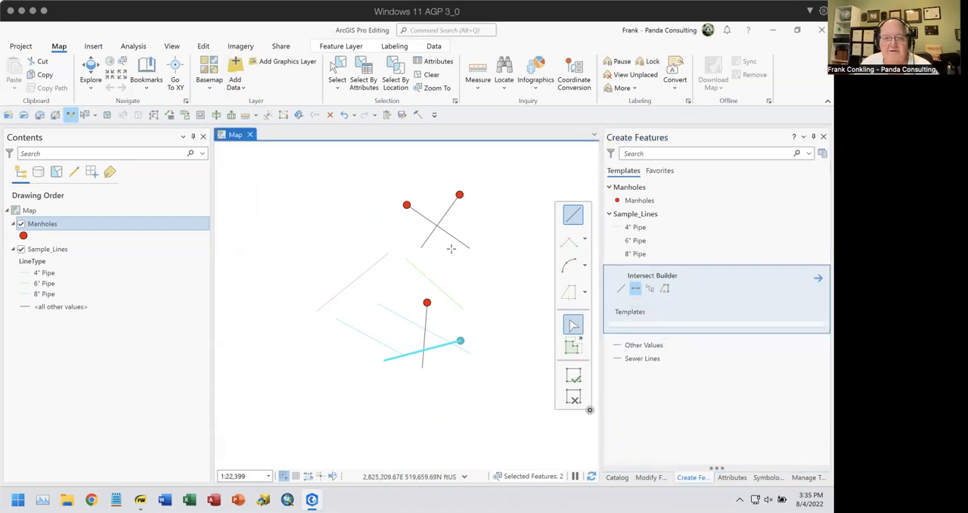
pyautogui.click(316, 267)
pyautogui.doubleClick(402, 294)
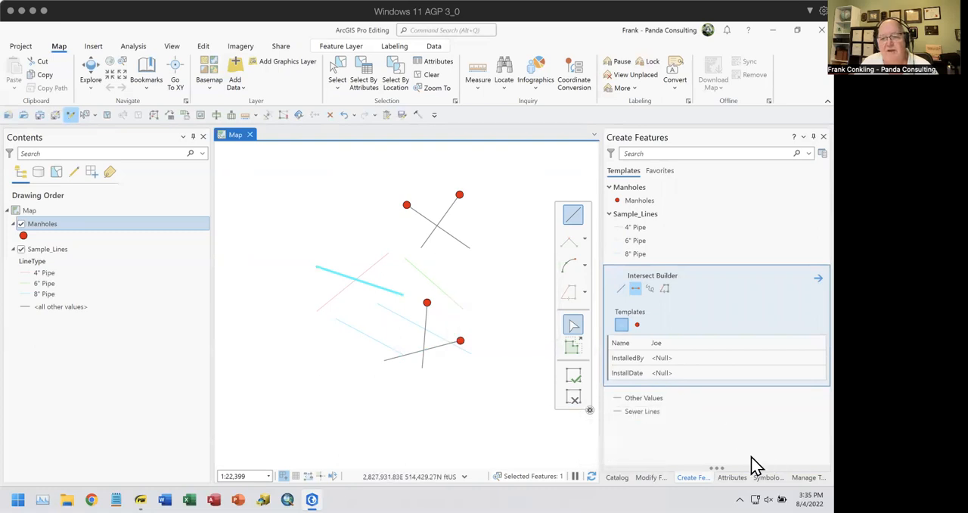
# Change the Intersect Builder template's Manholes builder to "point at every vertex, except end" and accept the template properties
pyautogui.click(807, 477)
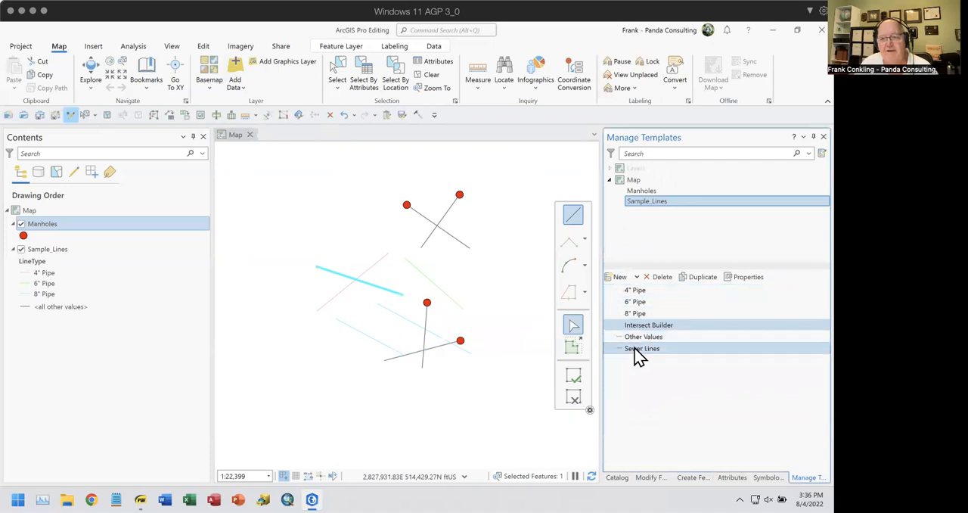
pyautogui.click(749, 280)
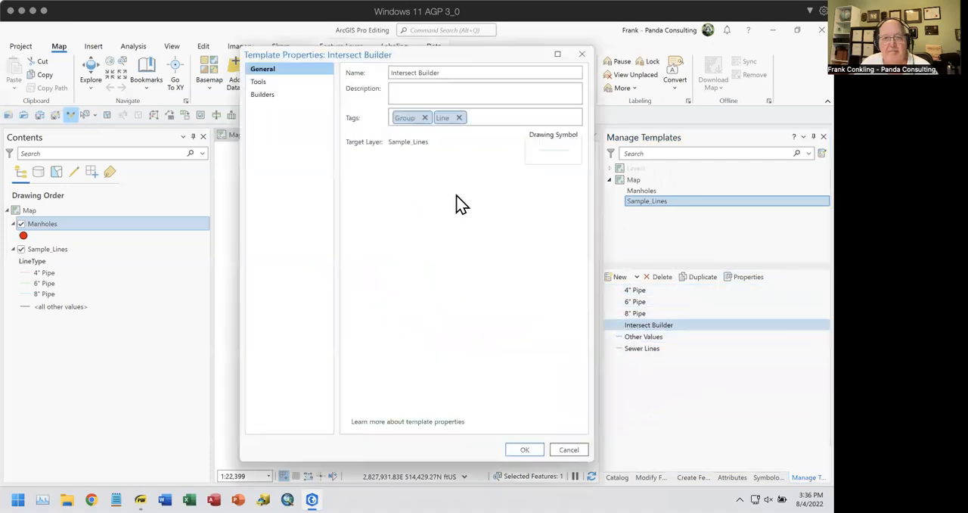
pyautogui.click(291, 93)
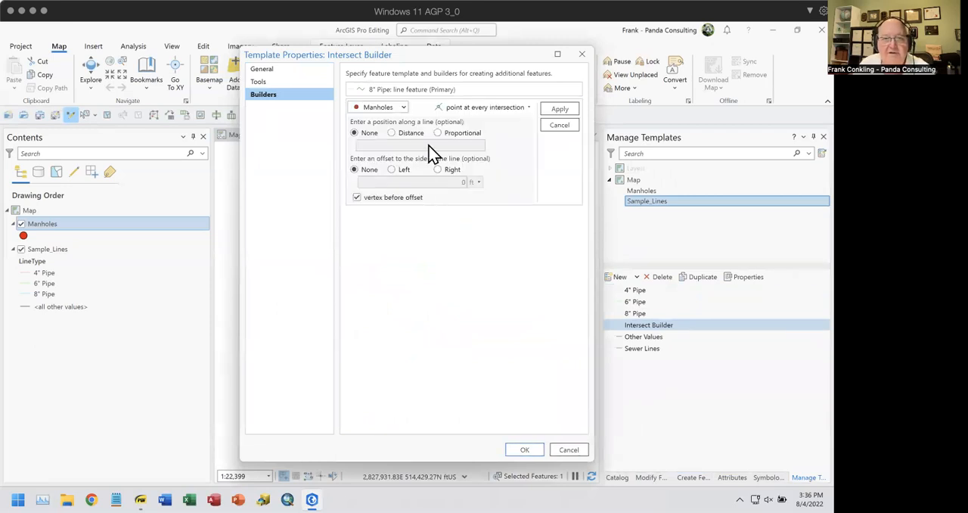
pyautogui.click(527, 113)
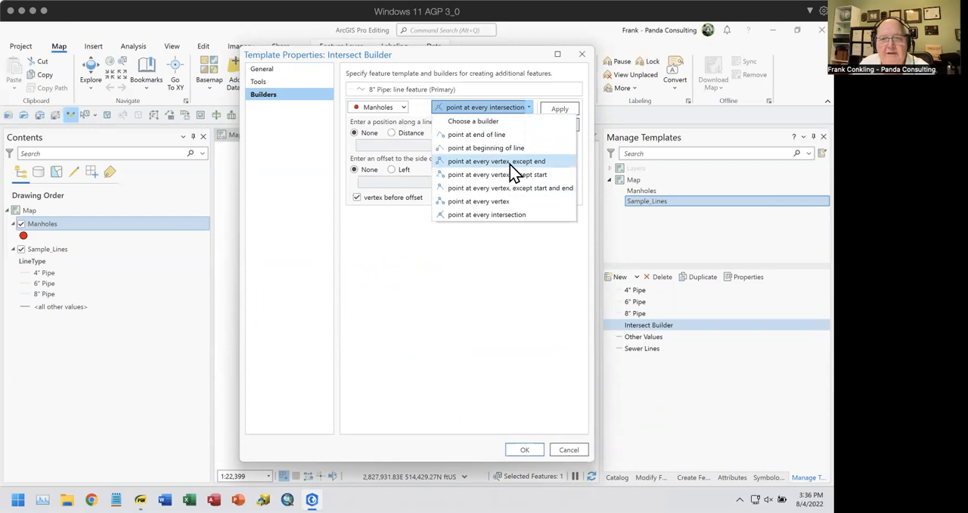
pyautogui.click(510, 162)
pyautogui.click(556, 113)
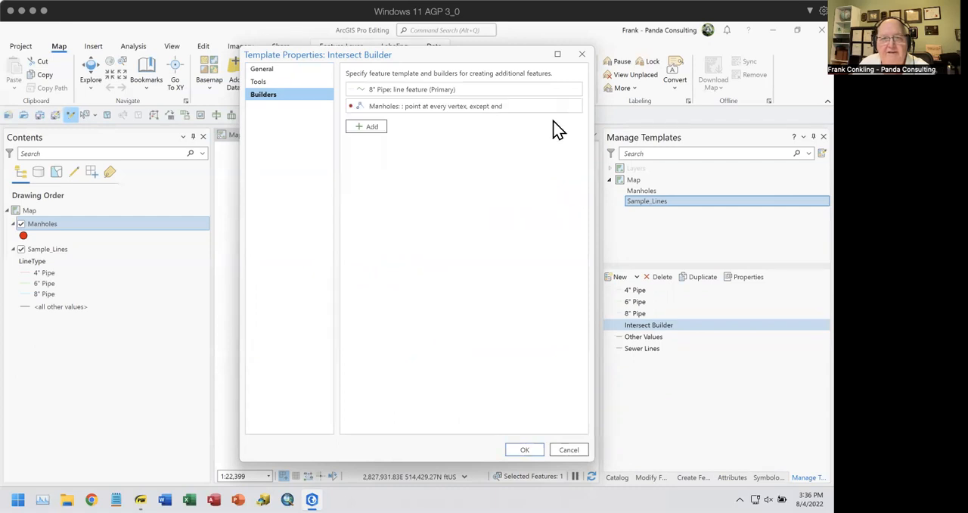
pyautogui.click(524, 451)
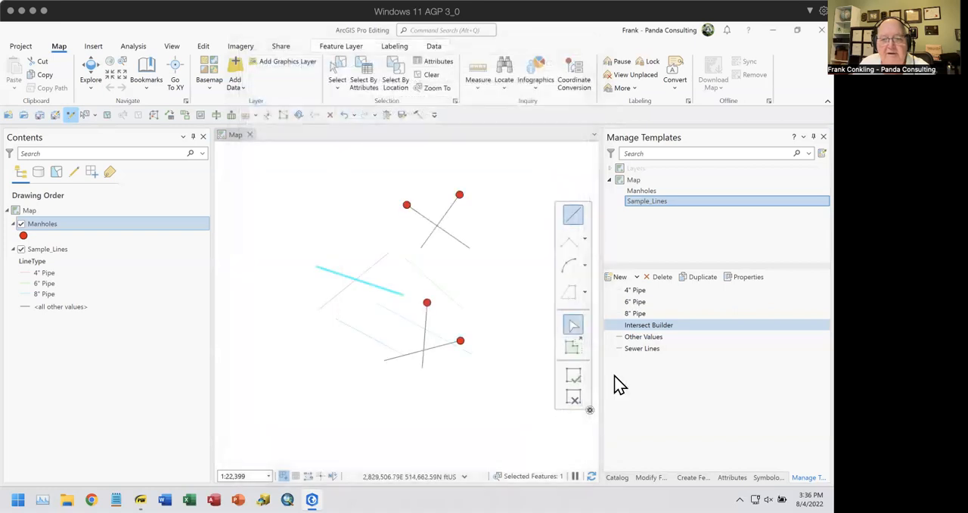
# Draw a five-point zigzag line with the Intersect Builder template in the empty area west of the existing lines, running from south to north
pyautogui.click(695, 477)
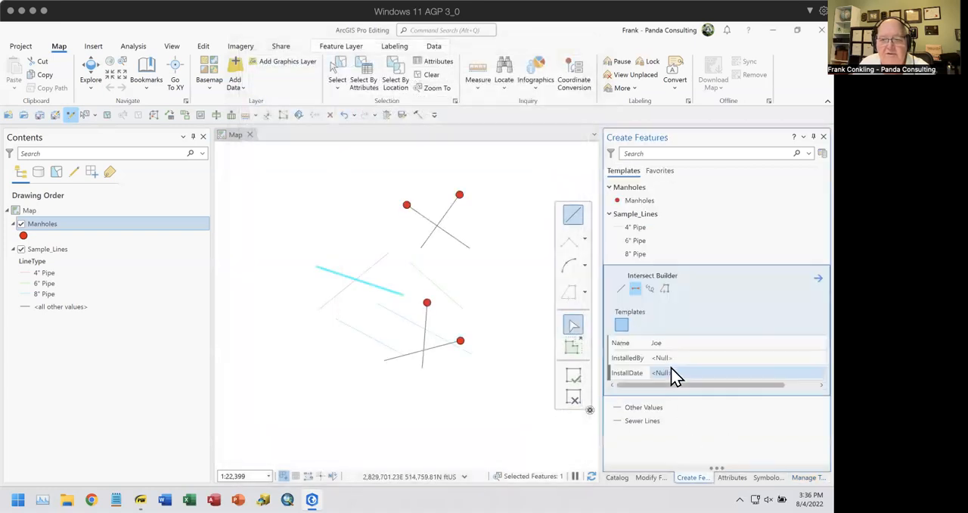
pyautogui.click(620, 291)
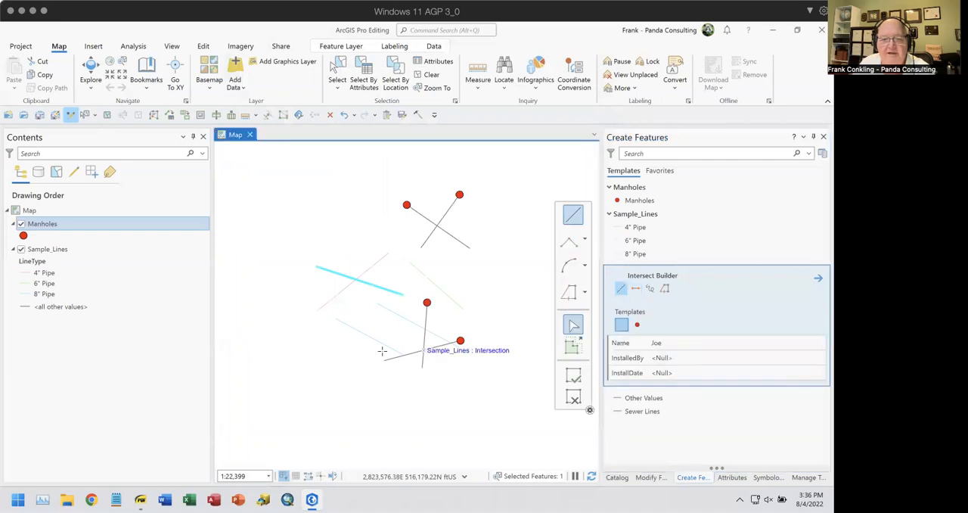
pyautogui.click(289, 383)
pyautogui.click(269, 334)
pyautogui.click(308, 294)
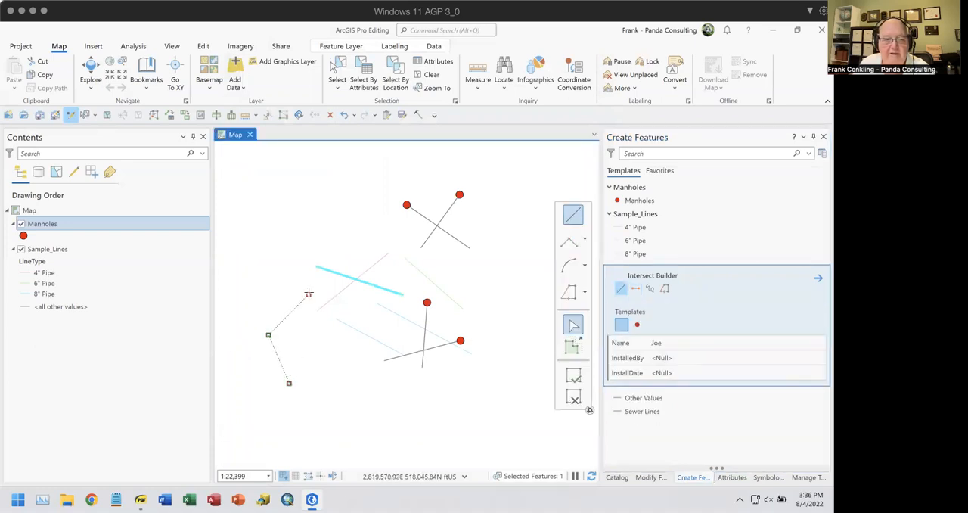
pyautogui.click(289, 241)
pyautogui.doubleClick(371, 197)
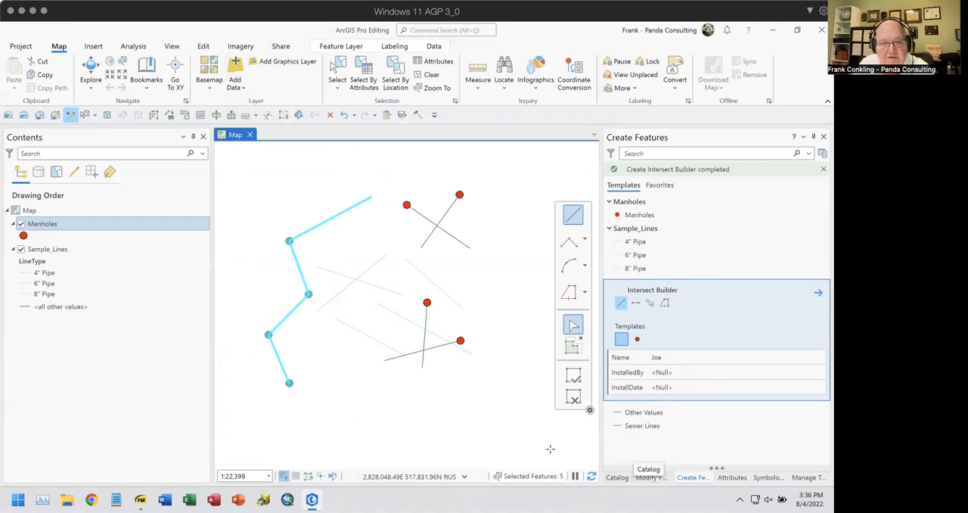
# Show the attributes of the selected features, and switch to Group Templates.pdf in SumatraPDF to view its last page
pyautogui.click(732, 477)
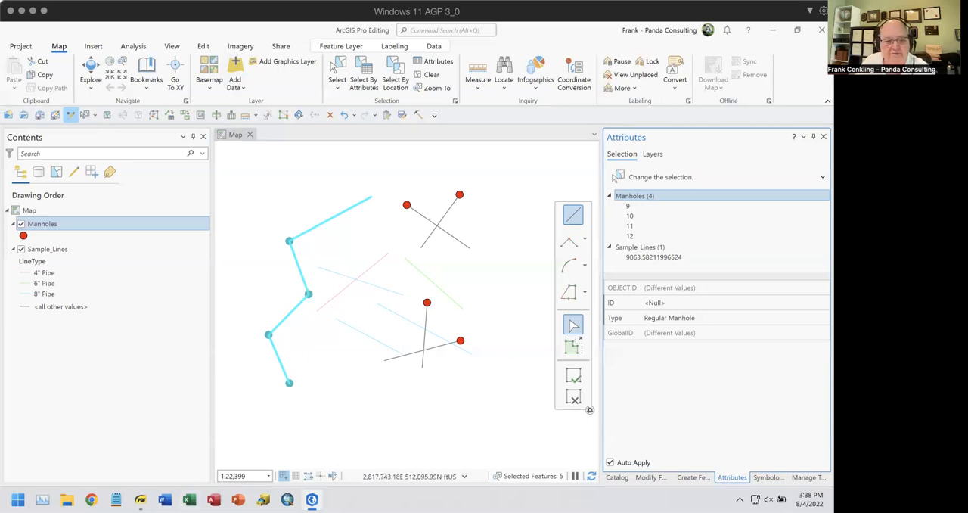
pyautogui.moveTo(140, 500)
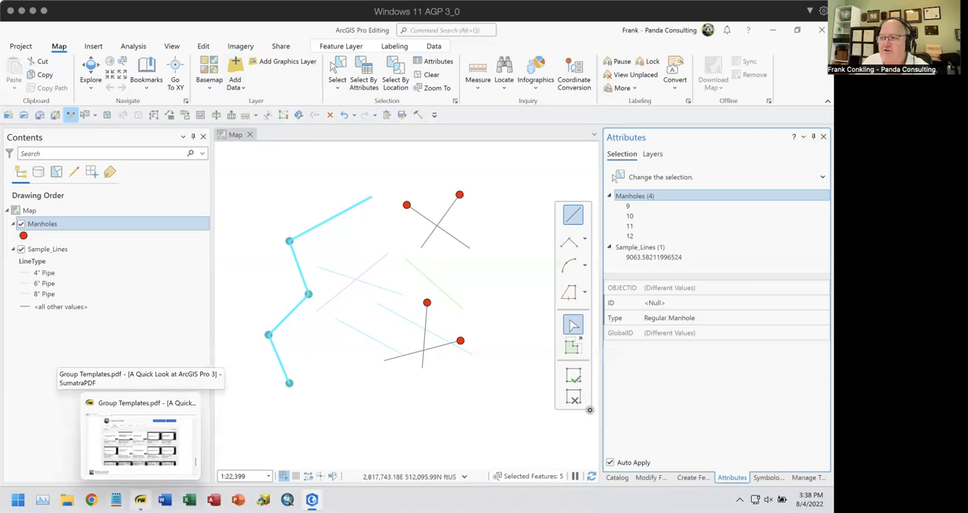
pyautogui.click(141, 442)
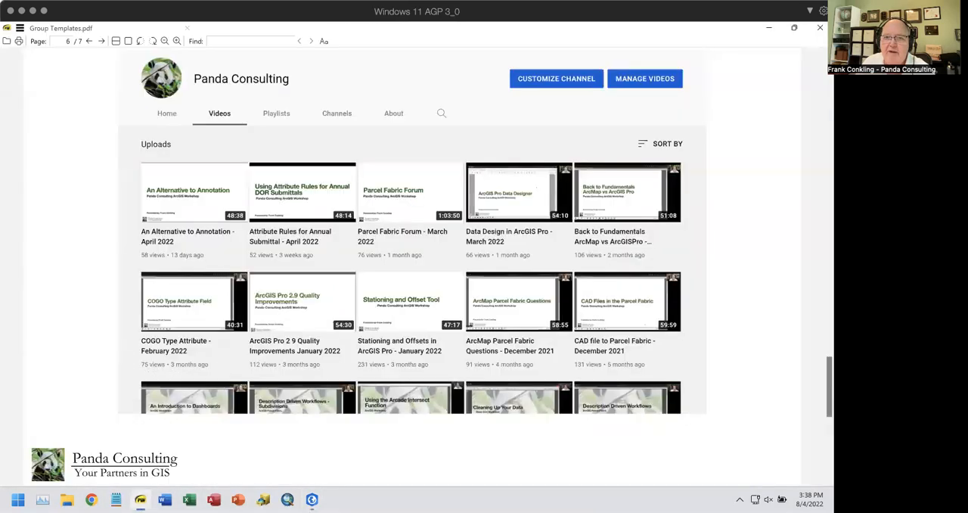
pyautogui.press('pagedown')
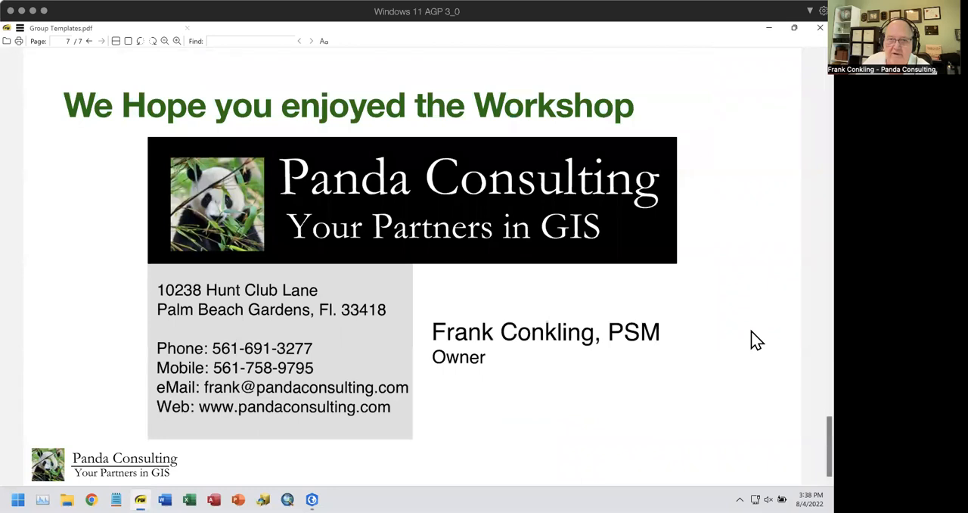